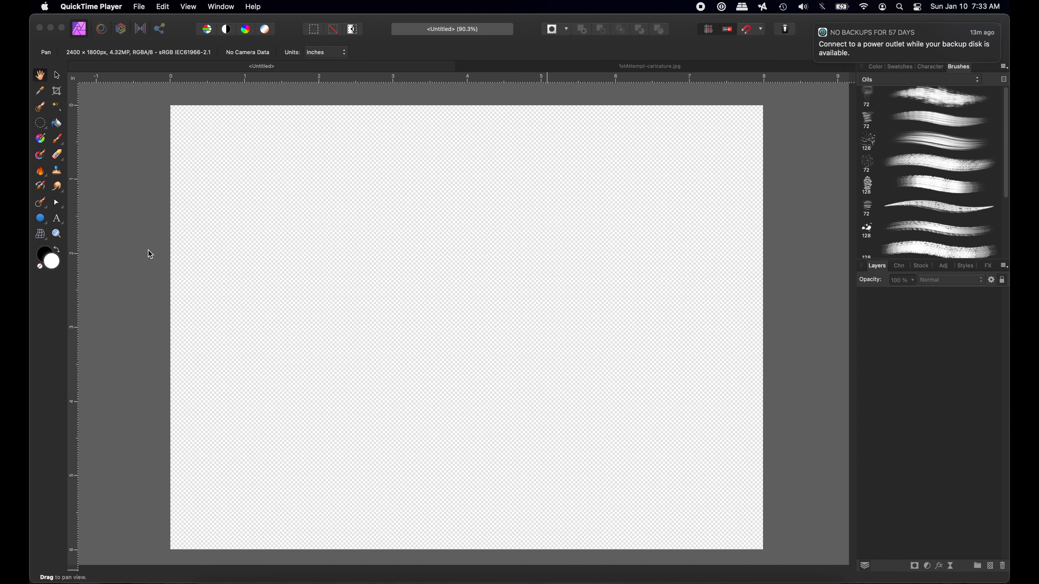
- Place the grey-background close-up photo of the dark-haired boy from the Unsplash "face" results, and unclip the canvas to the whole photo
click(58, 79)
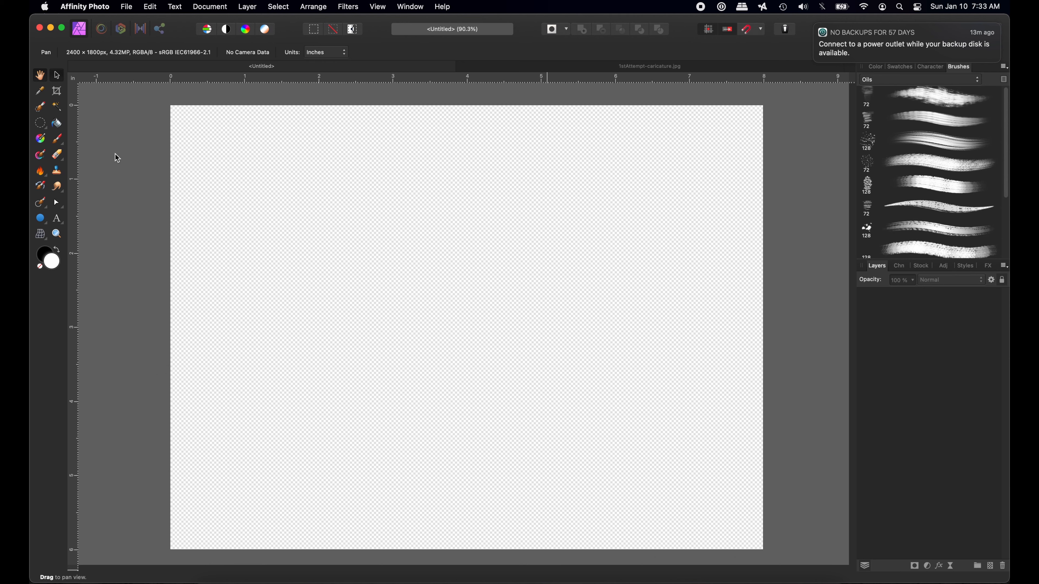
key(v)
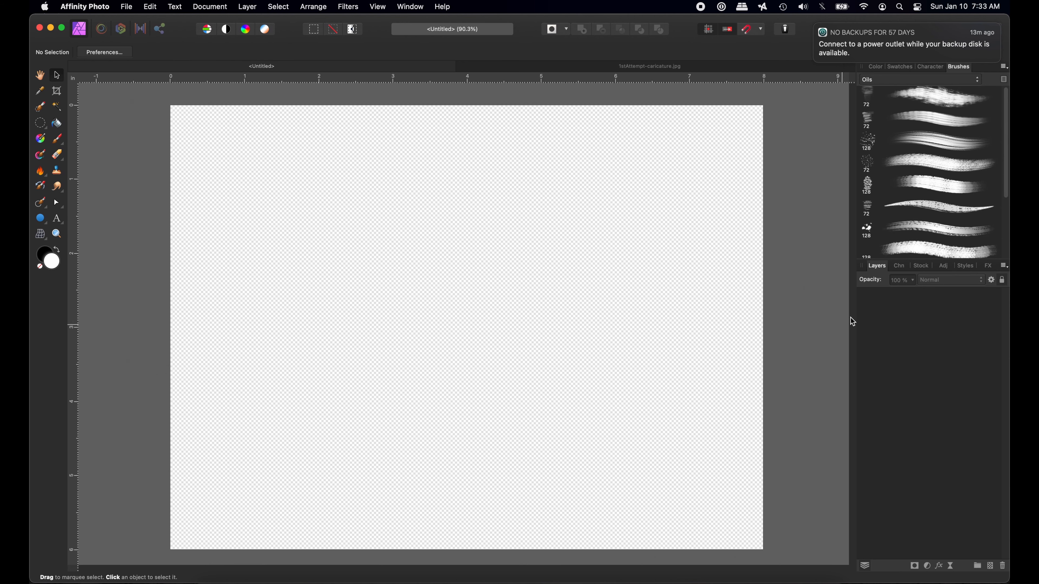
click(925, 267)
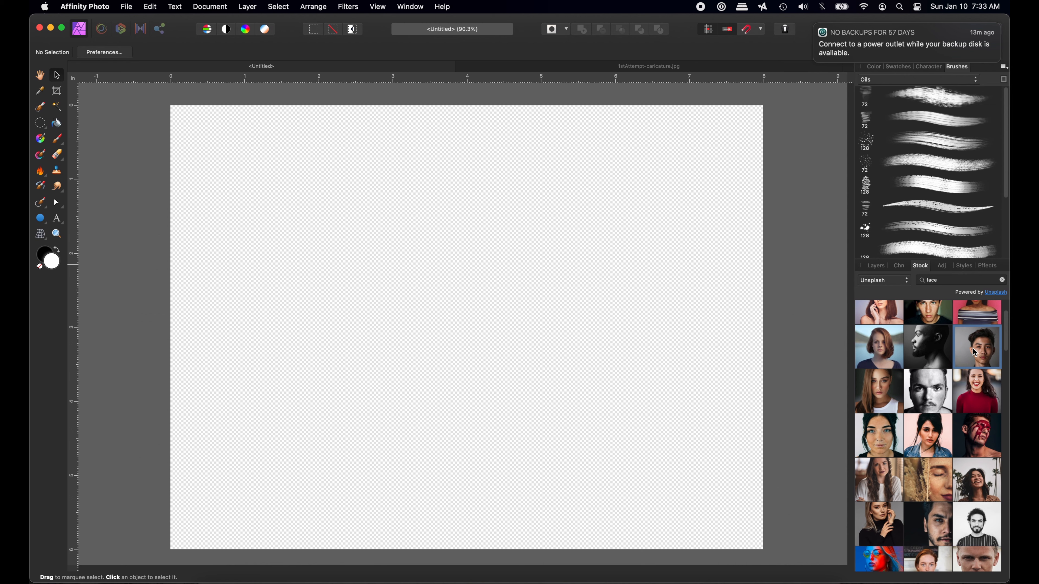
drag(941, 350, 458, 323)
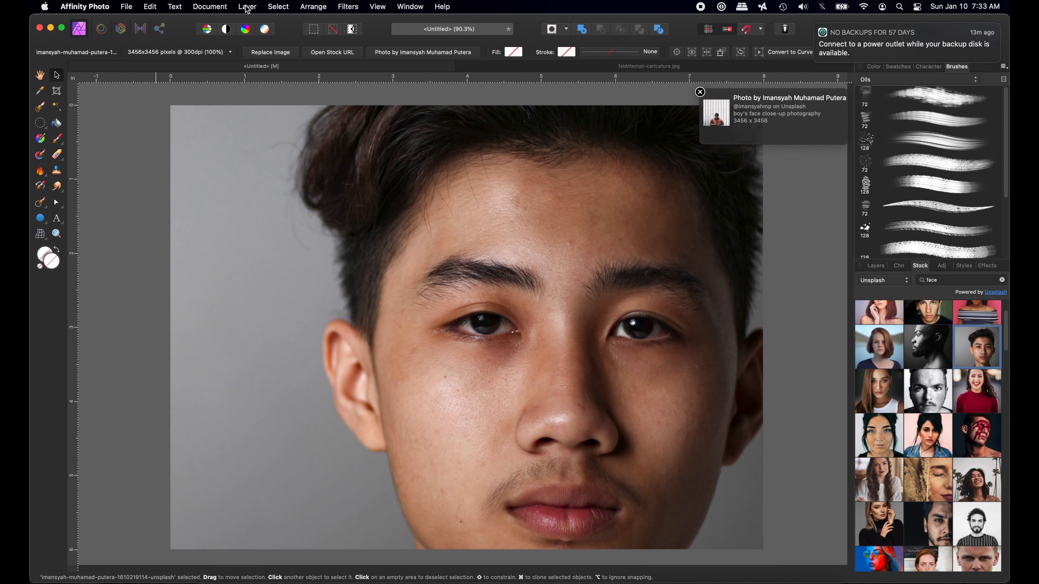
click(209, 7)
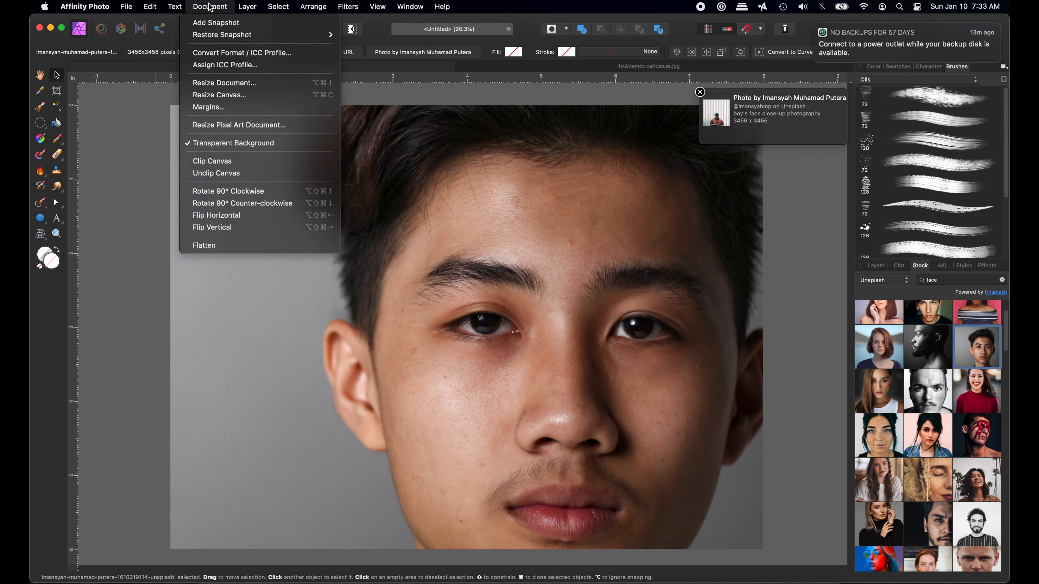
click(215, 160)
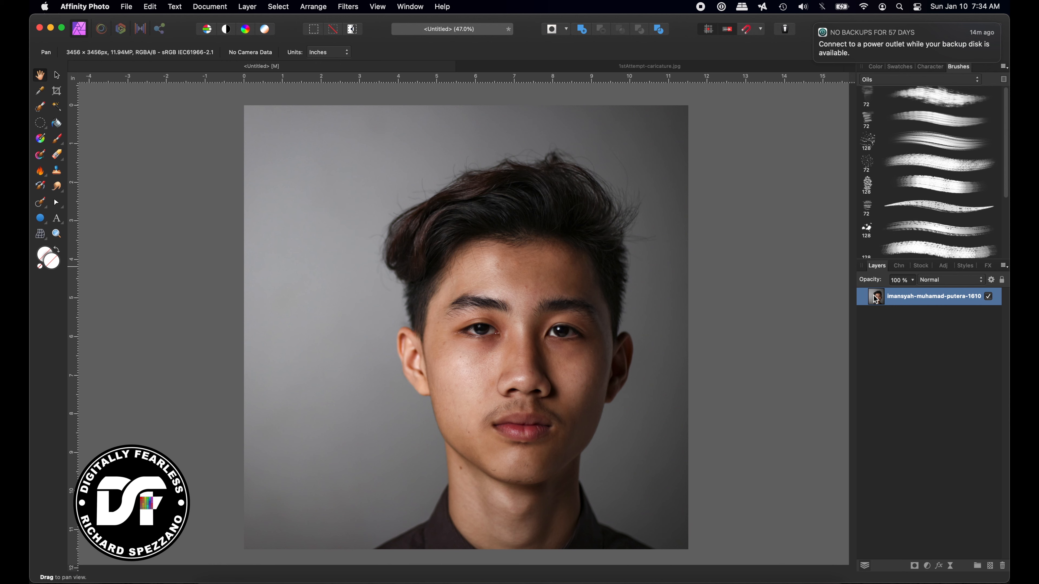
- Duplicate the portrait photo layer and hide the lower copy as a backup
key(super+j)
click(988, 315)
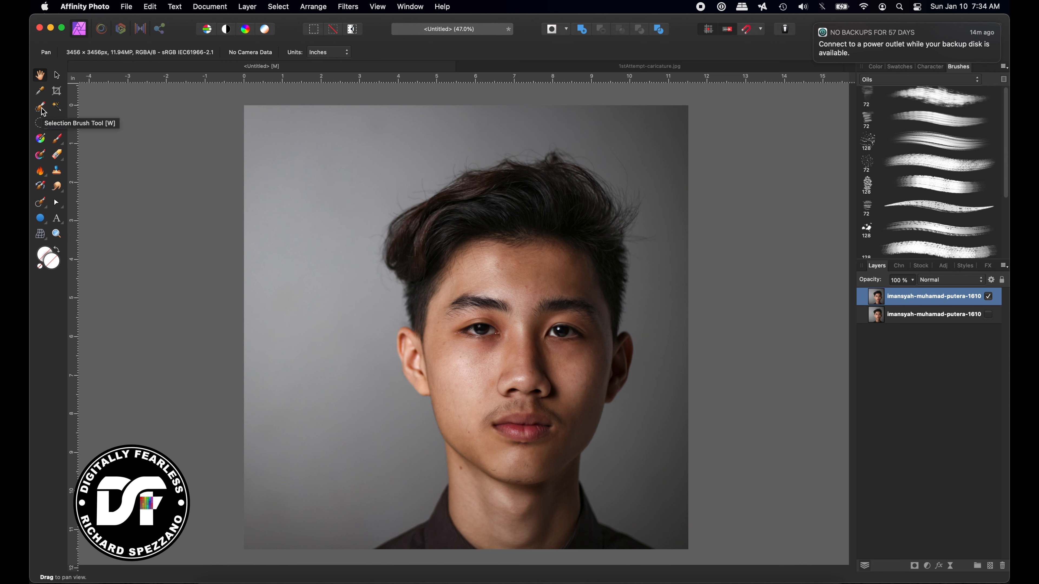
- Select the boy's hair, face, neck and shirt using the Selection Brush at 216 px with snapping to edges
click(43, 112)
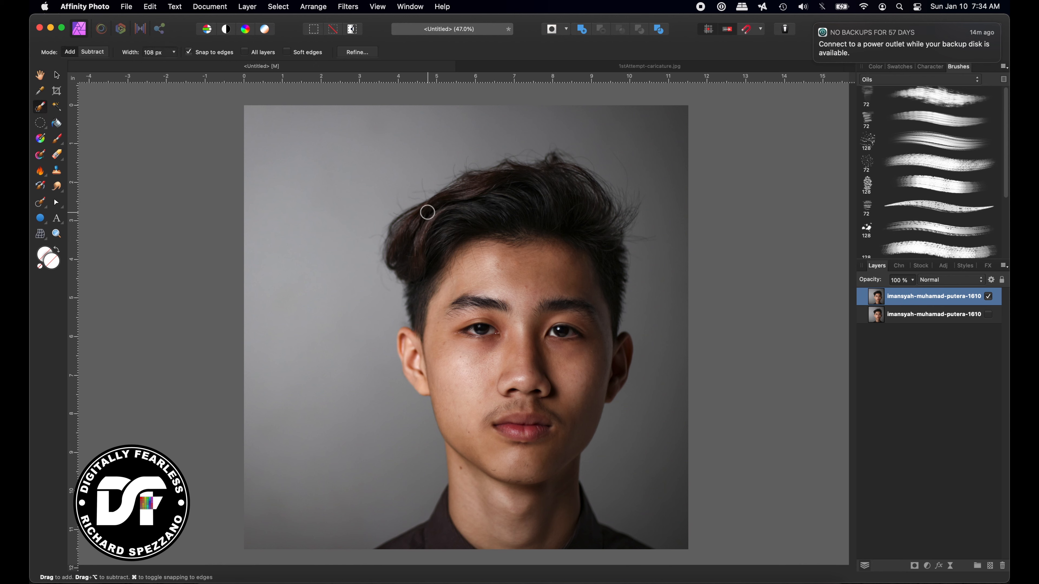
key(bracketright)
key(bracketright)
key(bracketright)
key(bracketright)
key(bracketright)
mouse_move(477, 228)
mouse_down()
mouse_move(490, 427)
mouse_move(509, 267)
mouse_move(517, 393)
mouse_move(533, 404)
mouse_move(556, 391)
mouse_move(575, 349)
mouse_move(597, 281)
mouse_move(575, 220)
mouse_move(565, 292)
mouse_move(600, 368)
mouse_move(565, 411)
mouse_move(549, 461)
mouse_move(447, 534)
mouse_up()
mouse_move(486, 436)
mouse_down()
mouse_move(487, 460)
mouse_move(456, 377)
mouse_up()
- Refine the selection along the hair outline with the Matte adjustment brush at 176 px, covering the crown and both sides
click(357, 53)
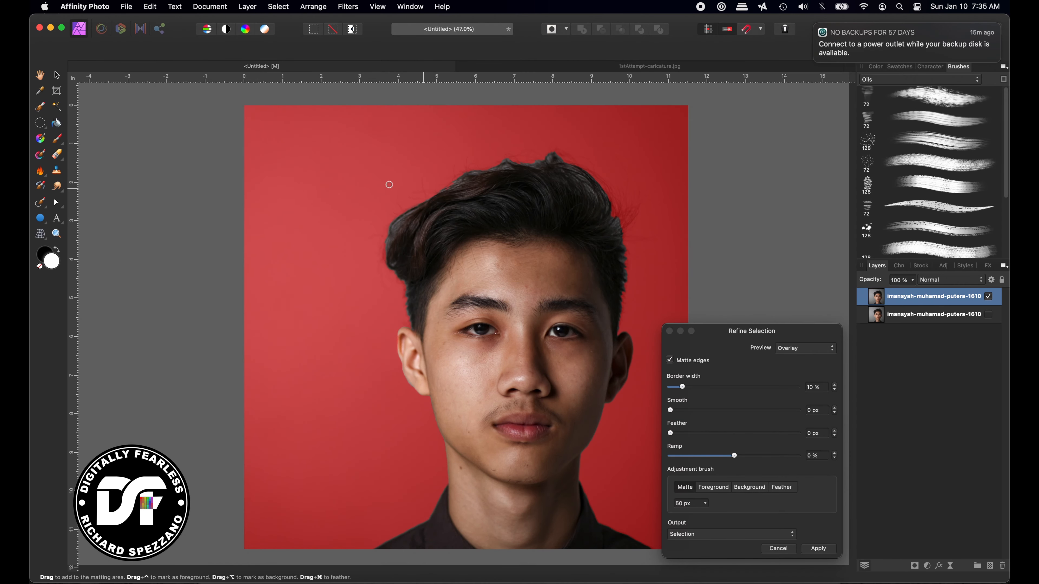
key(bracketright)
key(bracketright)
key(bracketright)
key(bracketright)
key(bracketright)
key(bracketright)
key(bracketright)
key(bracketright)
key(bracketright)
key(bracketright)
mouse_move(501, 168)
mouse_down()
mouse_move(476, 176)
mouse_move(546, 158)
mouse_move(585, 175)
mouse_move(604, 203)
mouse_up()
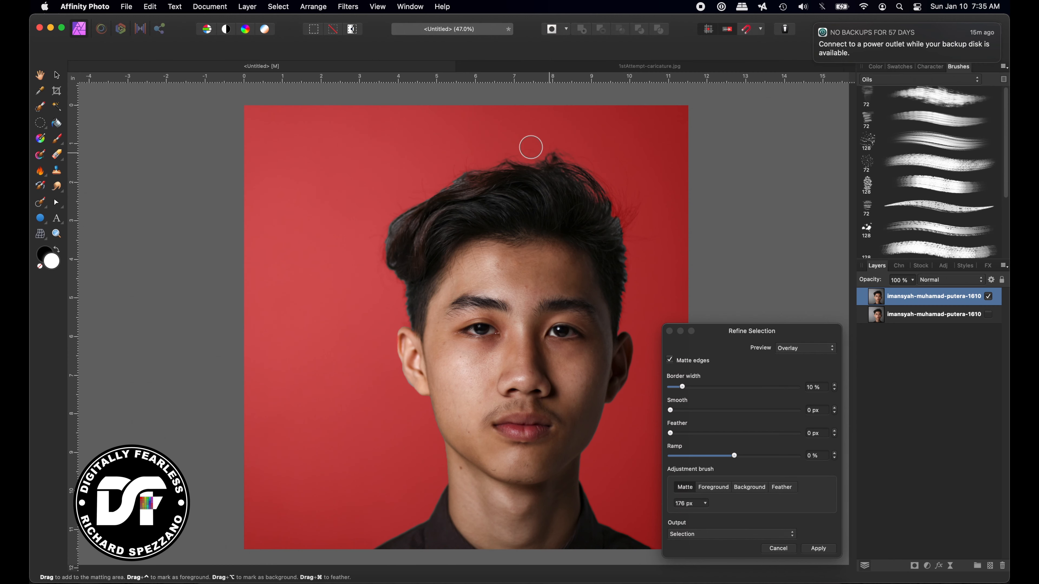
drag(407, 210, 389, 251)
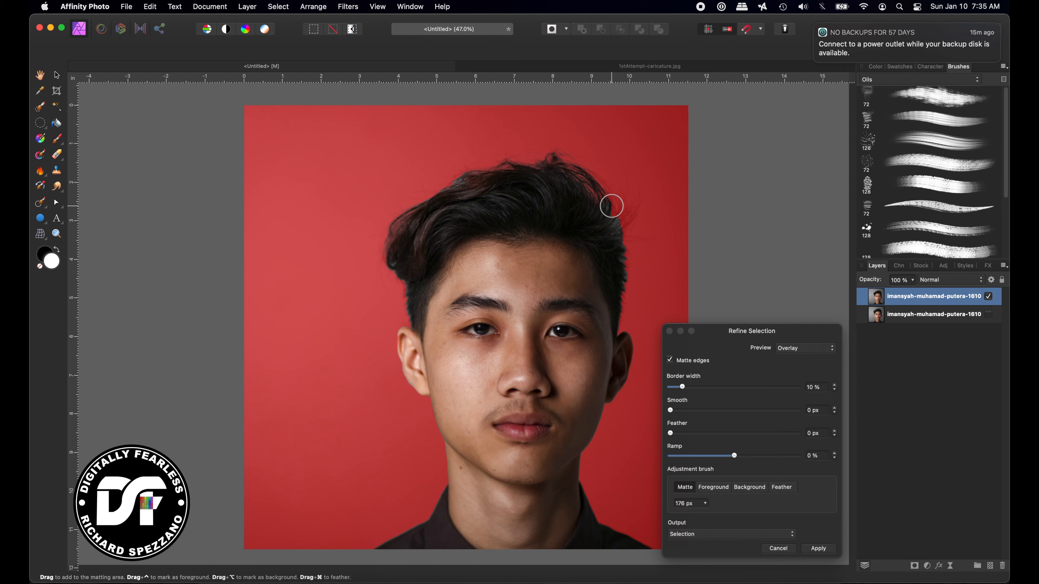
drag(611, 206, 623, 300)
drag(408, 275, 415, 316)
- Output the refined selection as a new layer with mask and apply it
drag(773, 333, 768, 182)
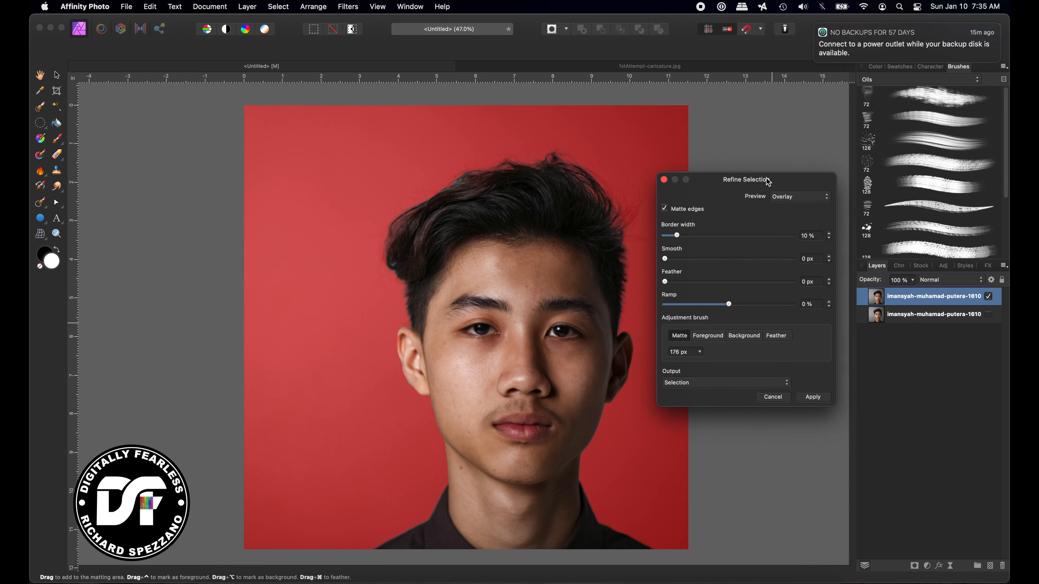
click(702, 383)
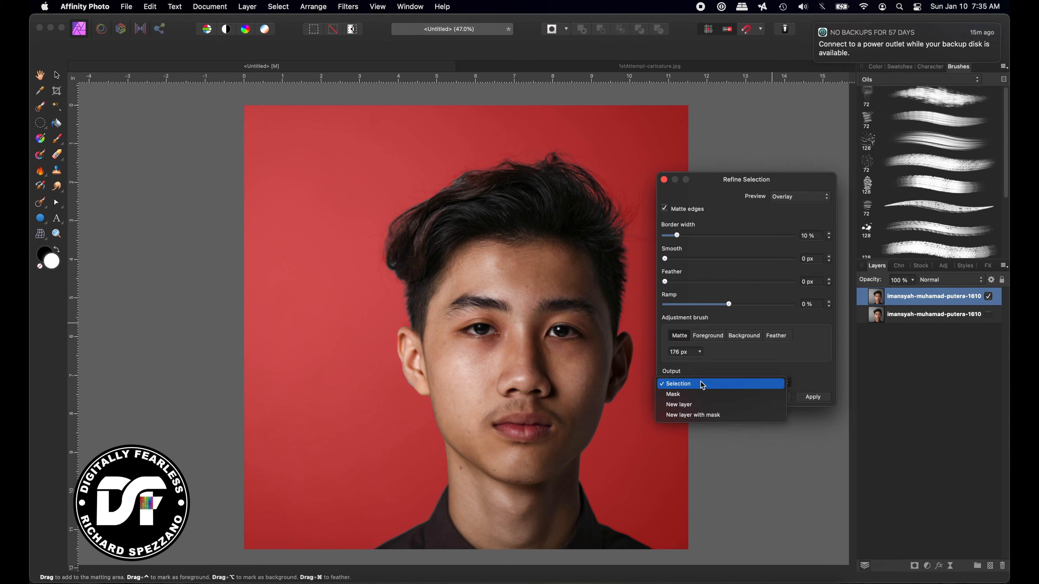
click(690, 415)
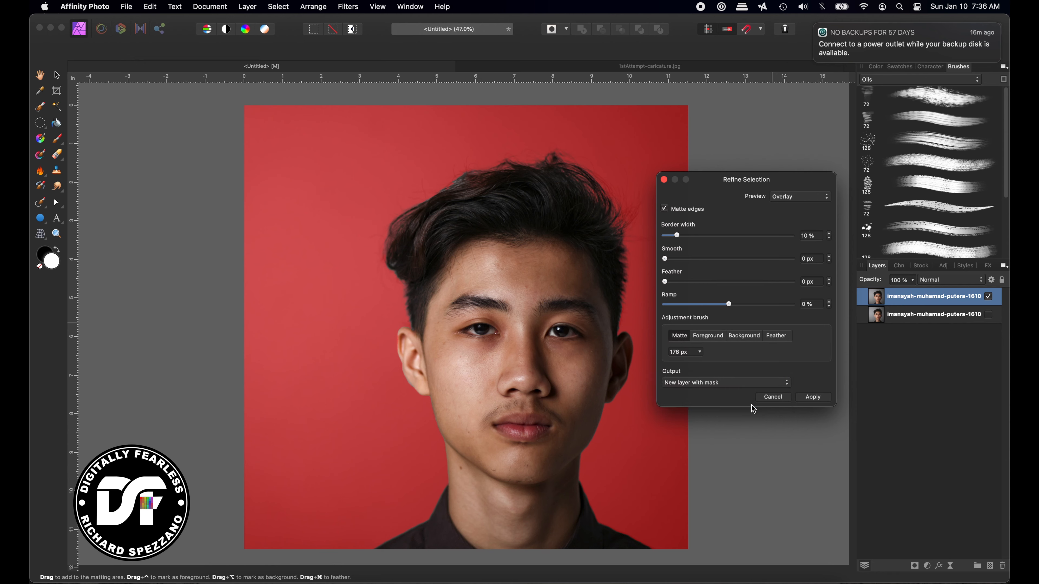
click(812, 397)
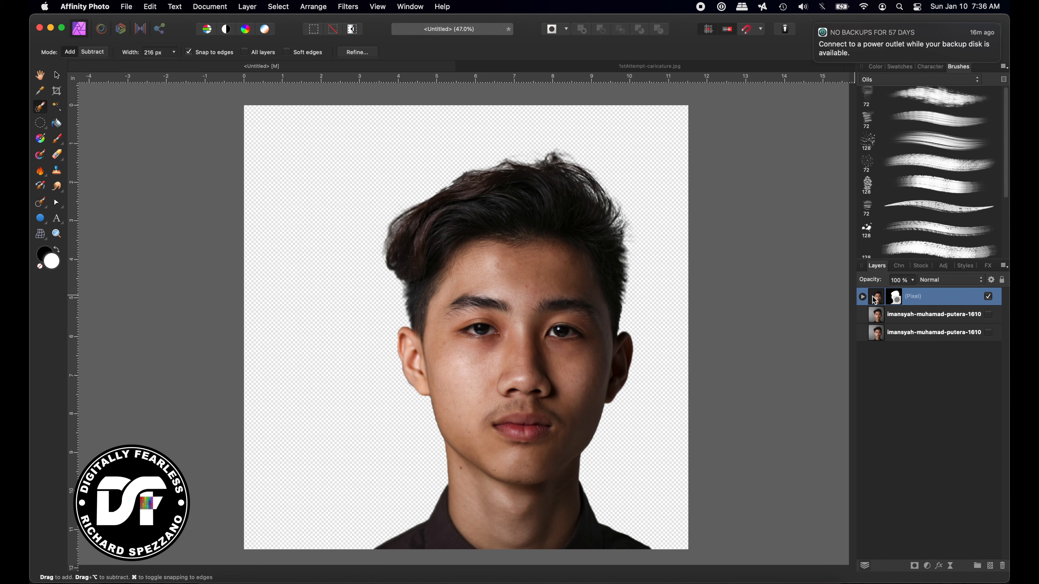
- Duplicate the masked cutout layer and hide the lower cutout copy
key(super+j)
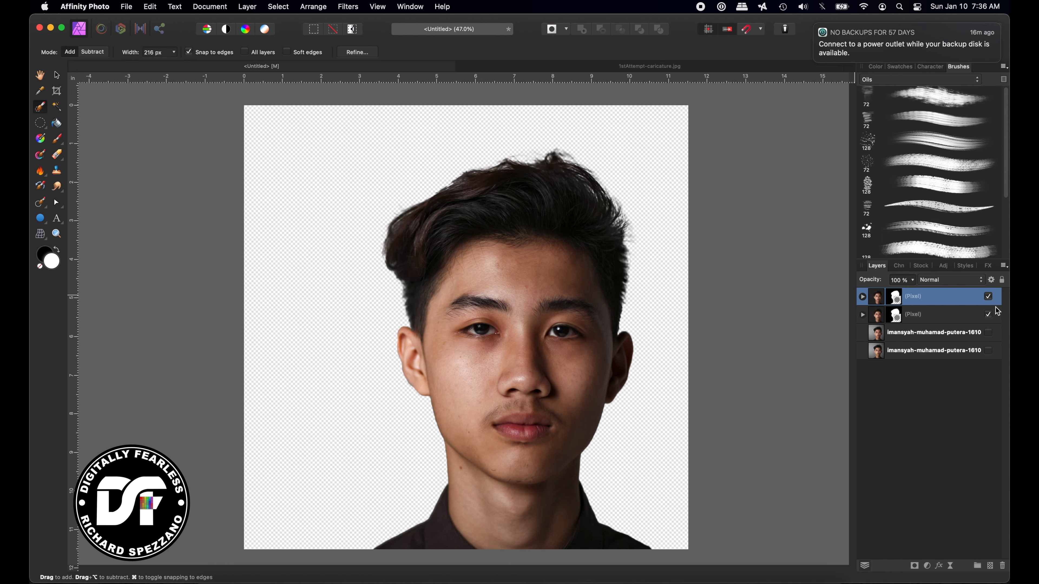
click(988, 315)
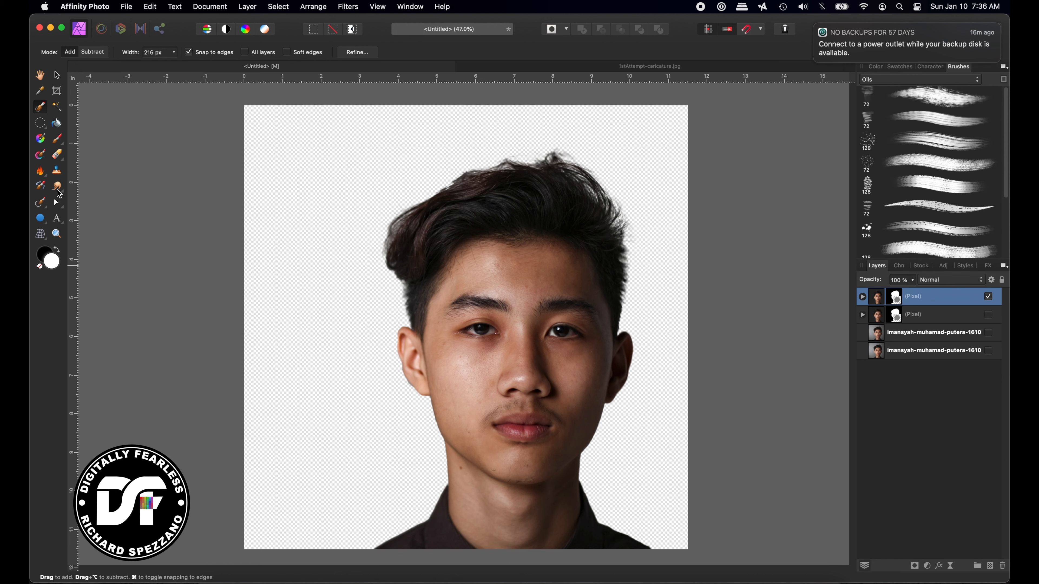
- Set up the Smudge Brush with the broad, soft-streaked 72 px brush from the Oils category
click(57, 186)
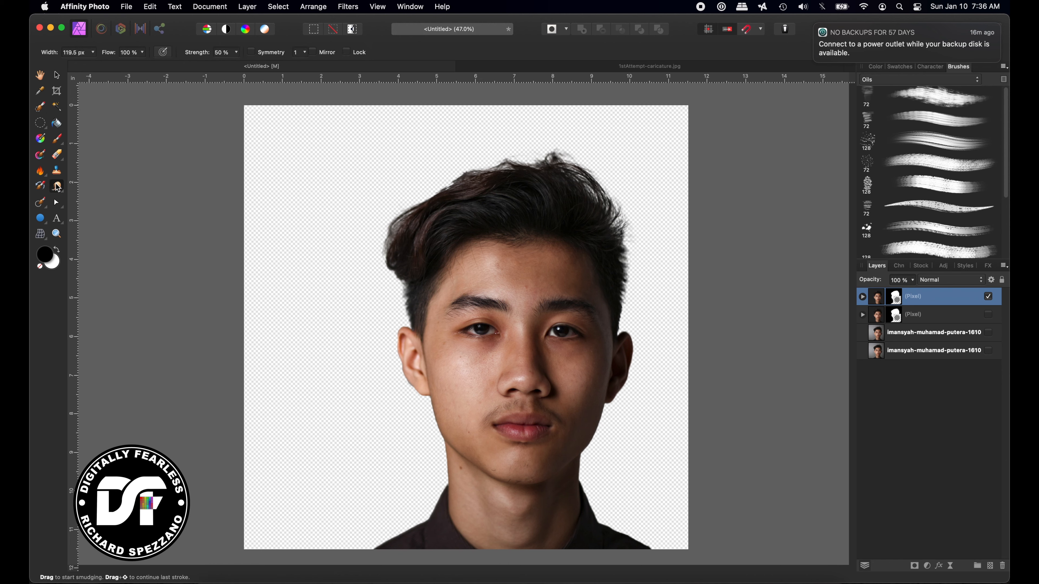
click(900, 80)
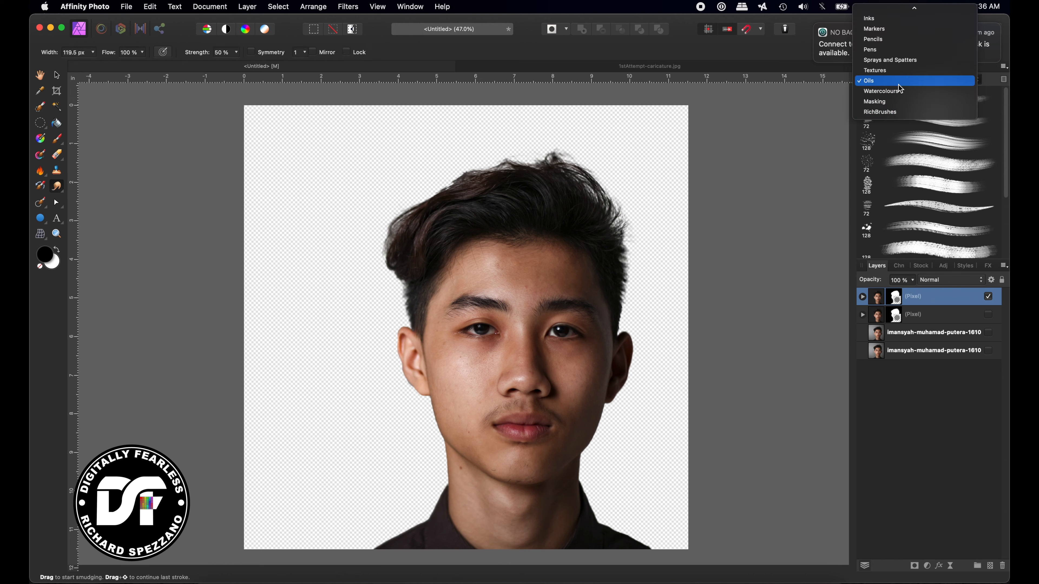
click(899, 86)
click(877, 82)
click(879, 85)
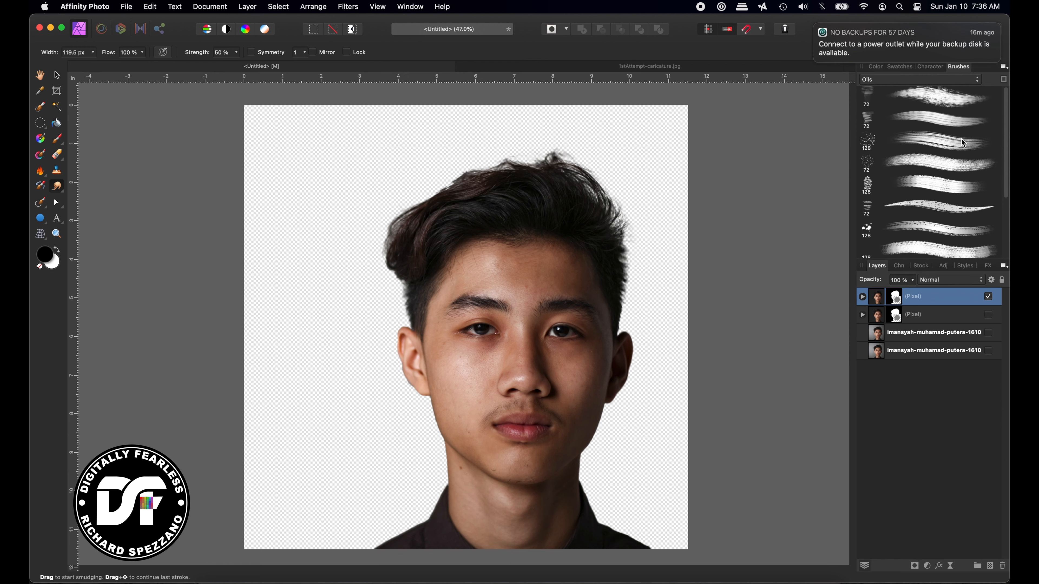
click(931, 96)
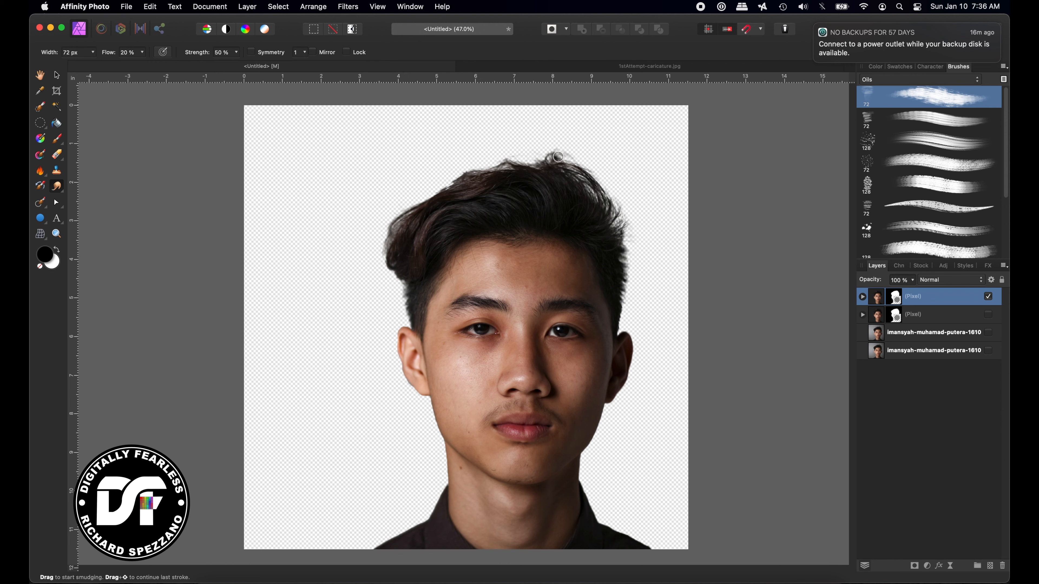
- Smudge the skin across the forehead with the brush enlarged to 253.3 px
key(bracketright)
key(bracketright)
key(bracketright)
key(bracketright)
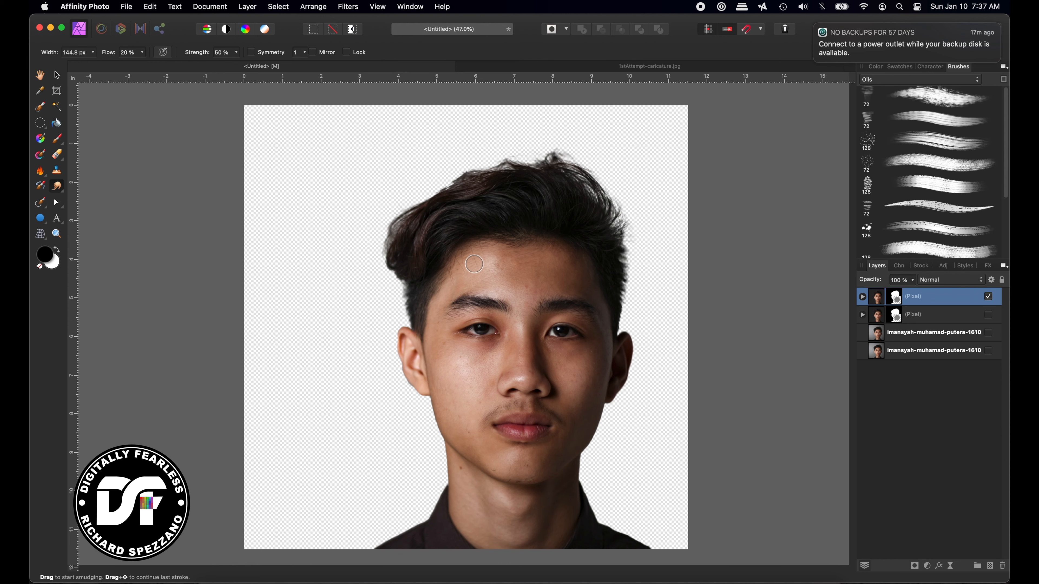
key(bracketright)
key(bracketright)
key(bracketright)
key(bracketright)
drag(502, 269, 558, 269)
key(super+equal)
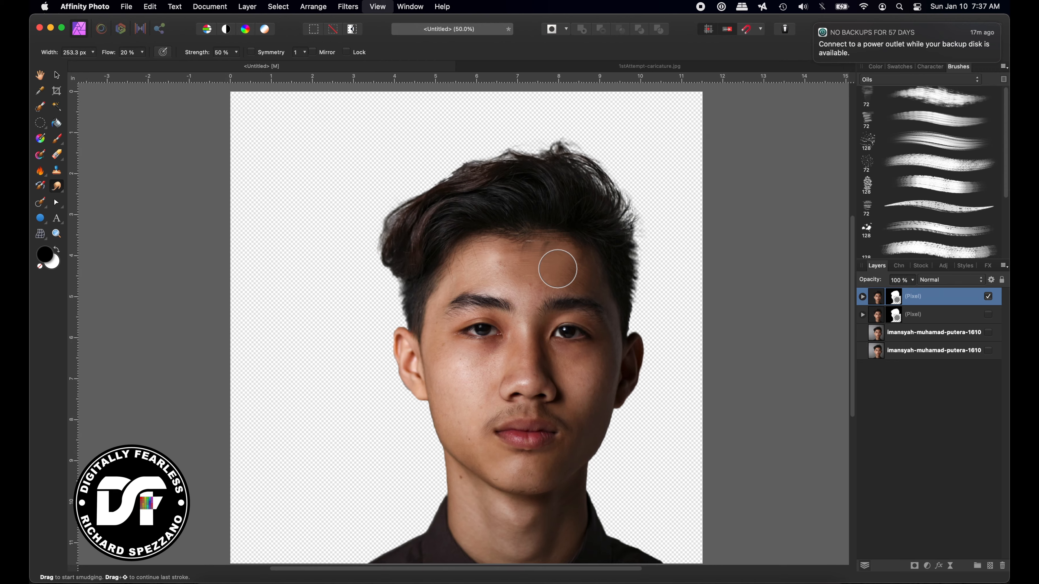
key(super+equal)
key(super+equal)
drag(596, 235, 668, 227)
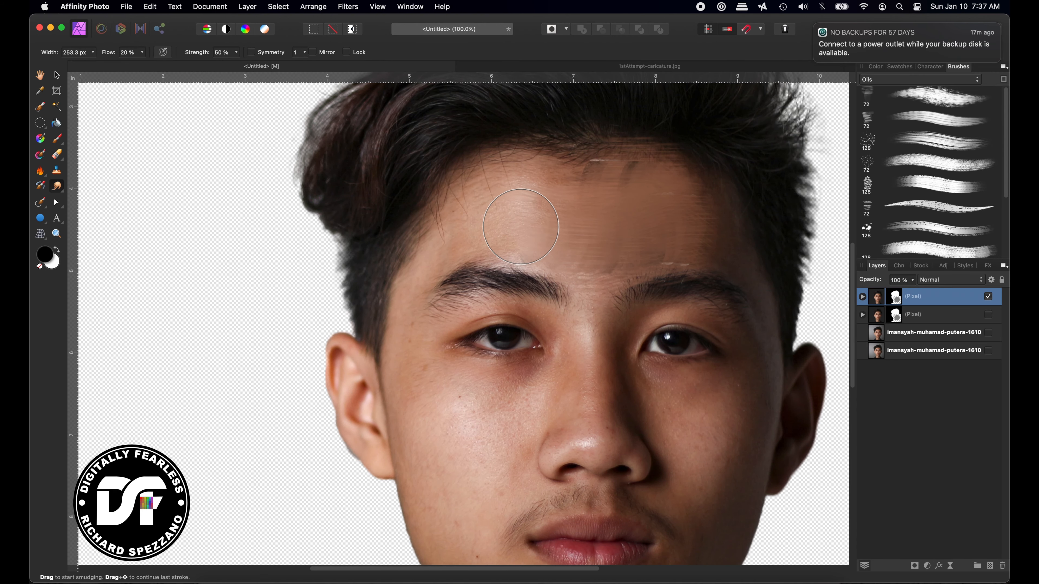
mouse_move(521, 226)
mouse_down()
mouse_move(466, 209)
mouse_move(470, 193)
mouse_move(515, 180)
mouse_move(510, 192)
mouse_up()
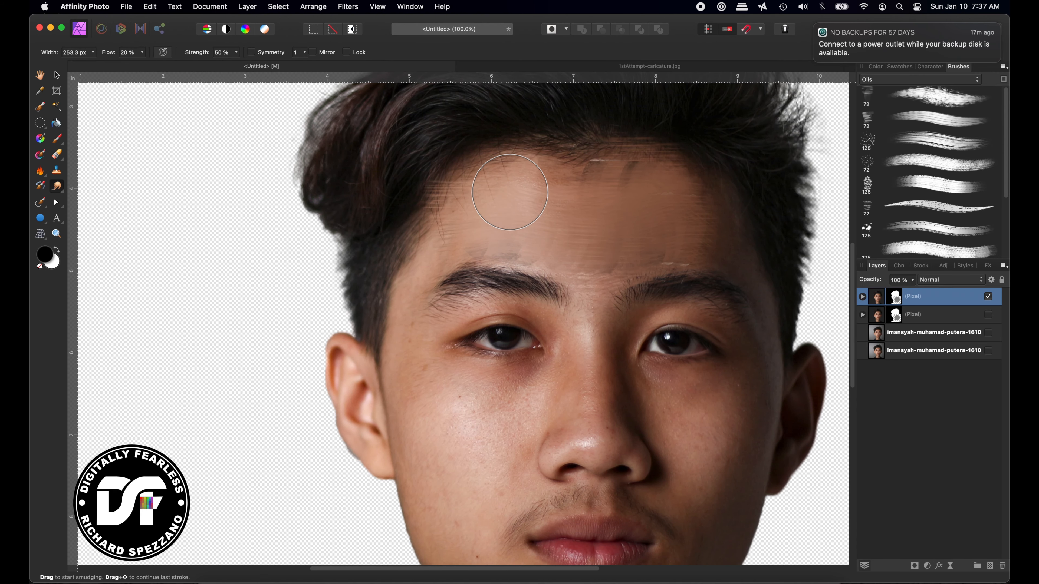
- Smudge the skin at the left temple, above the brows and down to the nose bridge with a 132.2 px brush
key(bracketleft)
key(bracketleft)
key(bracketleft)
key(bracketleft)
key(bracketleft)
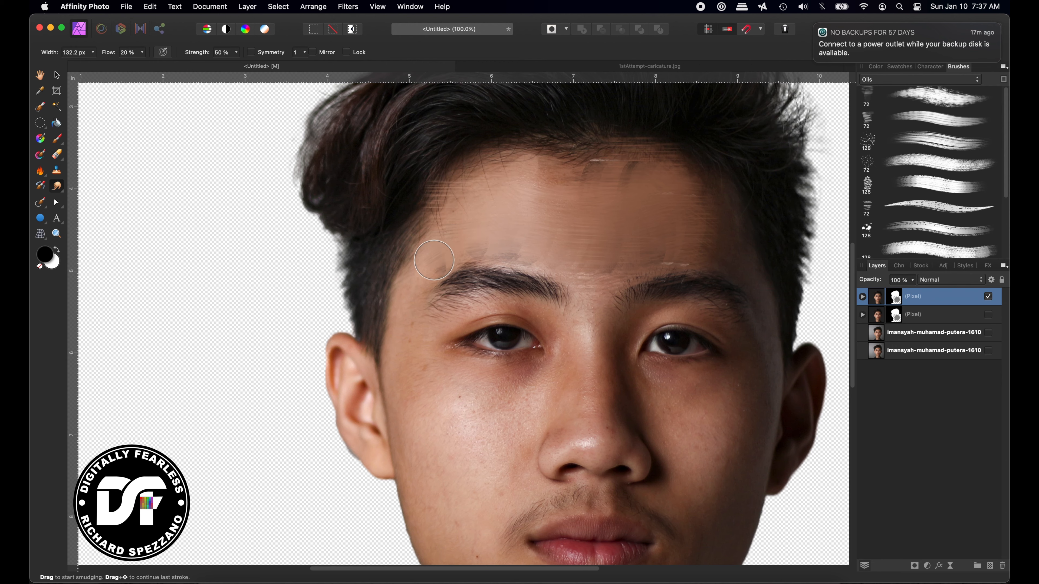
mouse_move(434, 260)
mouse_down()
mouse_move(416, 313)
mouse_move(415, 398)
mouse_up()
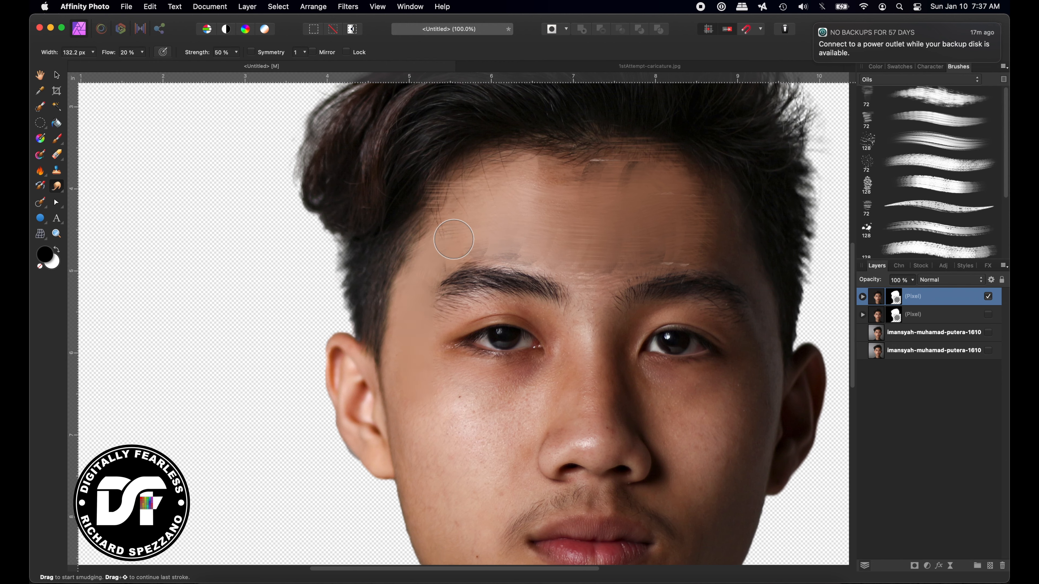
mouse_move(596, 246)
mouse_down()
mouse_move(589, 302)
mouse_move(605, 351)
mouse_up()
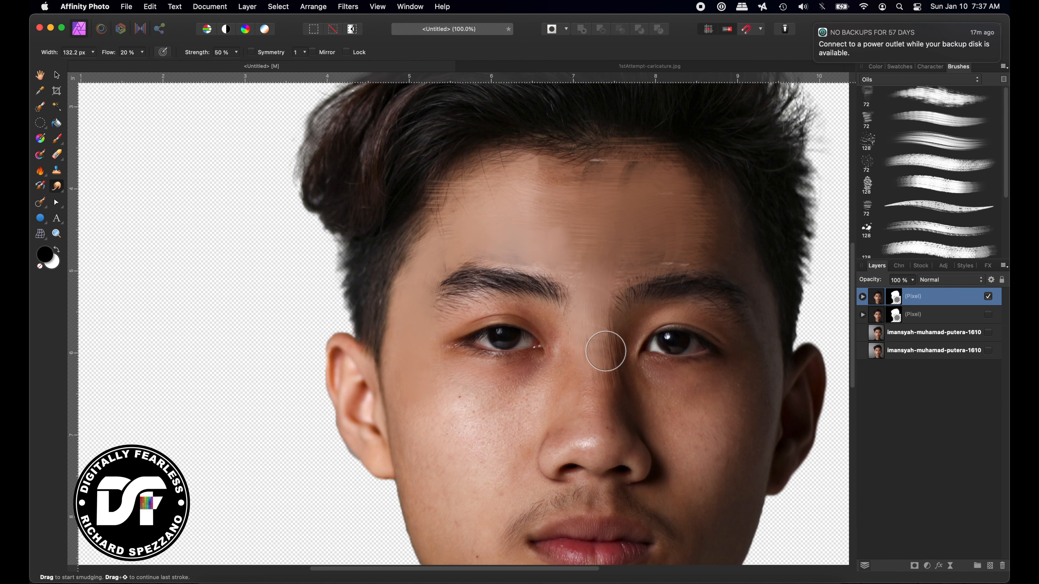
drag(598, 269, 585, 345)
- Smudge along the nose bridge and its shadowed side, and beneath the right eye, with a smaller brush starting at 69 px
key(bracketleft)
key(bracketleft)
key(bracketleft)
key(bracketleft)
key(bracketleft)
drag(595, 315, 591, 352)
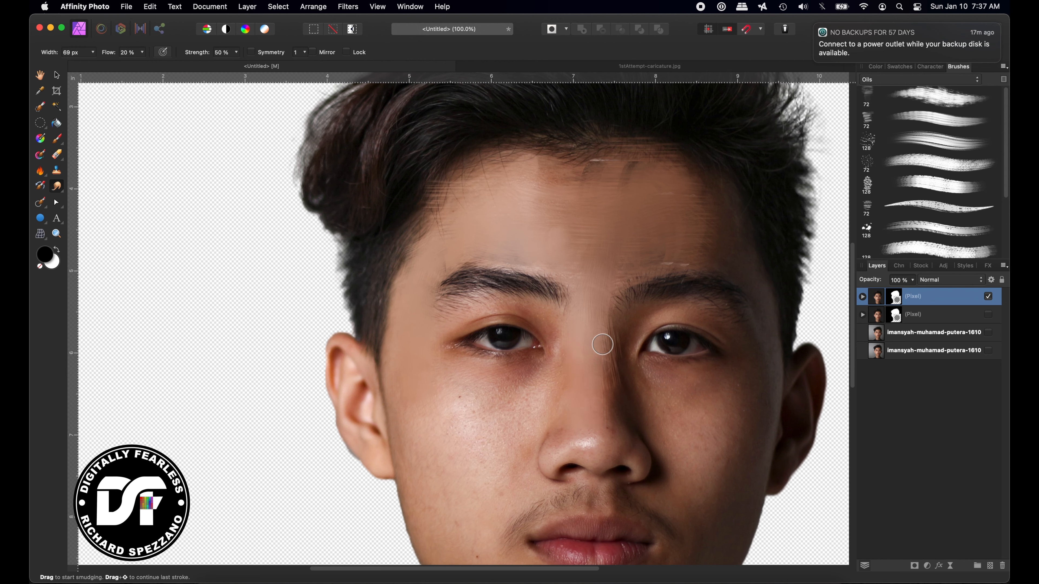
drag(616, 400, 627, 413)
drag(616, 372, 740, 370)
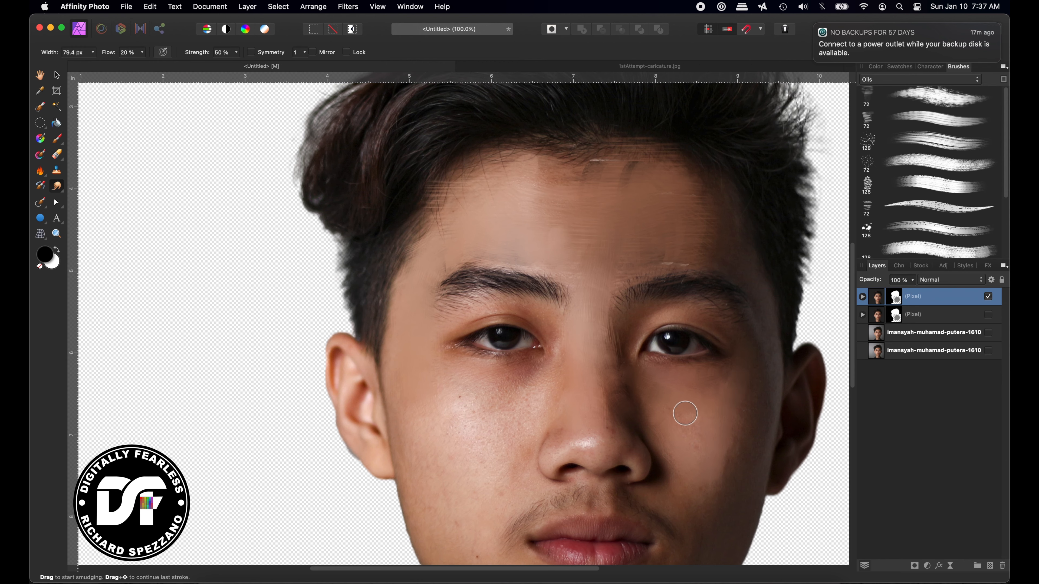
- Smudge the shadowed right cheek with the brush enlarged to 138.8 px
key(])
key(])
key(])
key(])
key(])
key(])
mouse_move(674, 432)
mouse_down()
mouse_move(692, 410)
mouse_move(704, 420)
mouse_move(698, 451)
mouse_move(688, 441)
mouse_move(708, 426)
mouse_move(712, 457)
mouse_move(689, 463)
mouse_move(723, 445)
mouse_move(773, 378)
mouse_move(769, 347)
mouse_move(718, 485)
mouse_move(740, 454)
mouse_move(752, 397)
mouse_move(703, 504)
mouse_move(748, 413)
mouse_move(742, 394)
mouse_move(683, 470)
mouse_move(681, 403)
mouse_move(715, 460)
mouse_move(723, 447)
mouse_move(707, 408)
mouse_move(720, 414)
mouse_move(720, 467)
mouse_up()
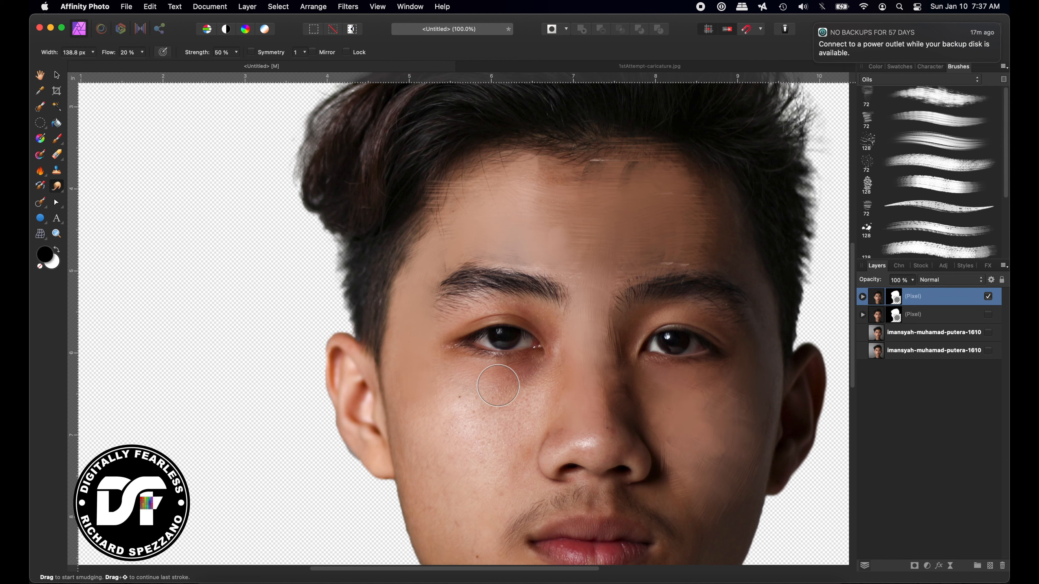
- Smudge the brighter left cheek from under the eye down to the jawline and beside the mouth at 138.8 px
mouse_move(498, 386)
mouse_down()
mouse_move(462, 410)
mouse_move(411, 369)
mouse_move(486, 425)
mouse_move(533, 398)
mouse_move(563, 360)
mouse_move(529, 450)
mouse_move(501, 467)
mouse_up()
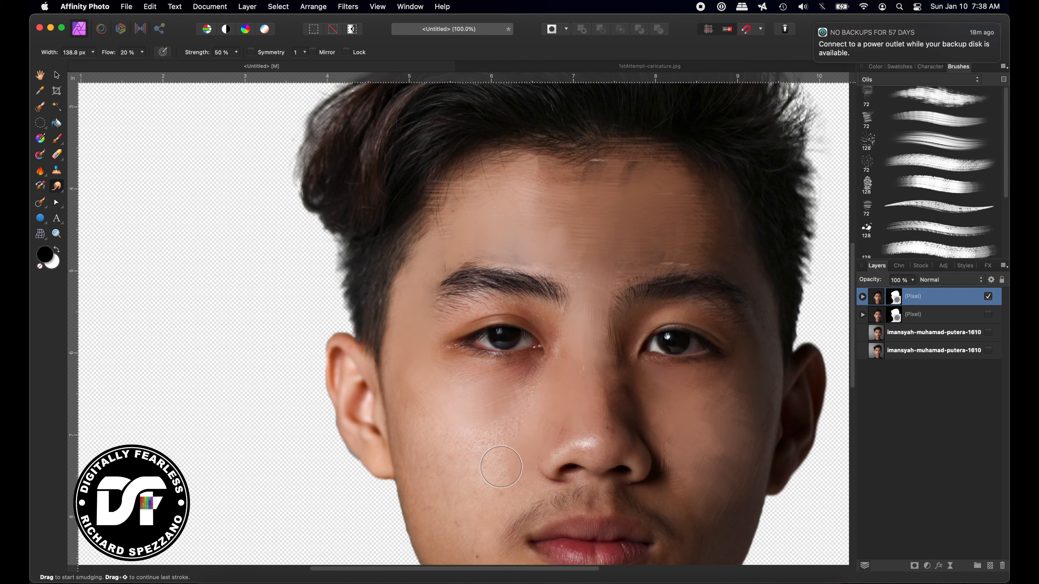
mouse_move(535, 400)
mouse_down()
mouse_move(482, 408)
mouse_move(429, 436)
mouse_move(480, 424)
mouse_move(464, 397)
mouse_move(436, 428)
mouse_move(452, 515)
mouse_move(442, 443)
mouse_move(406, 377)
mouse_move(397, 325)
mouse_move(441, 513)
mouse_up()
scroll(442, 511, down, 1)
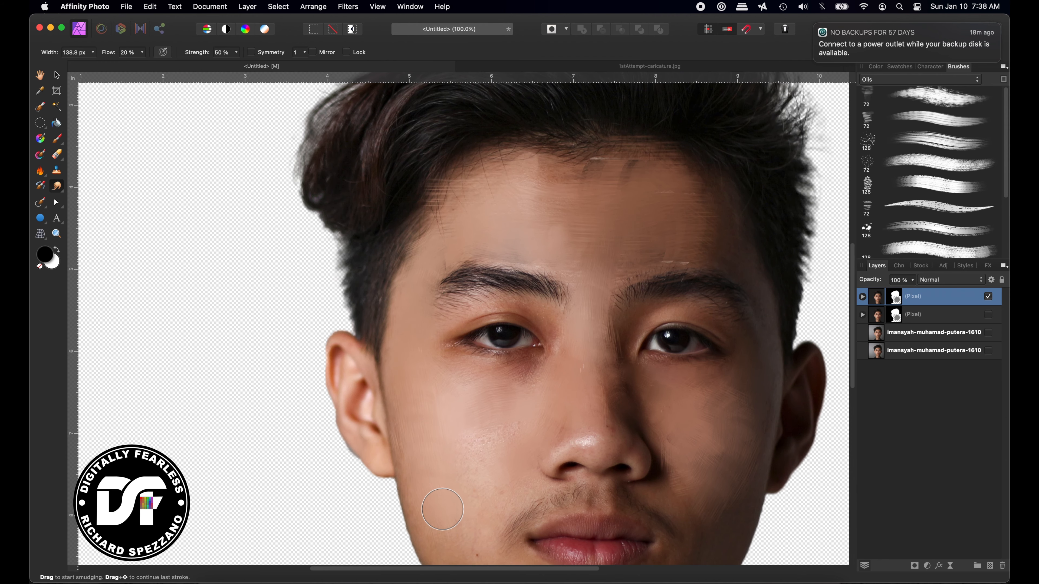
scroll(442, 509, down, 10)
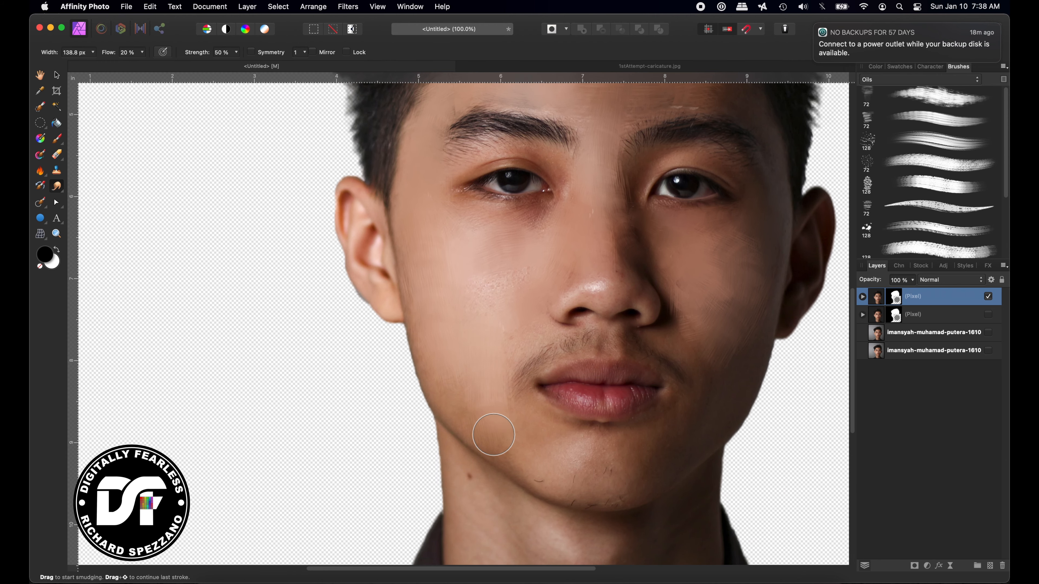
mouse_move(493, 435)
mouse_down()
mouse_move(436, 355)
mouse_move(524, 448)
mouse_move(587, 486)
mouse_move(689, 452)
mouse_move(721, 394)
mouse_move(665, 452)
mouse_move(588, 483)
mouse_move(600, 480)
mouse_move(574, 419)
mouse_move(530, 432)
mouse_move(633, 438)
mouse_move(692, 407)
mouse_move(628, 447)
mouse_move(577, 461)
mouse_move(516, 383)
mouse_up()
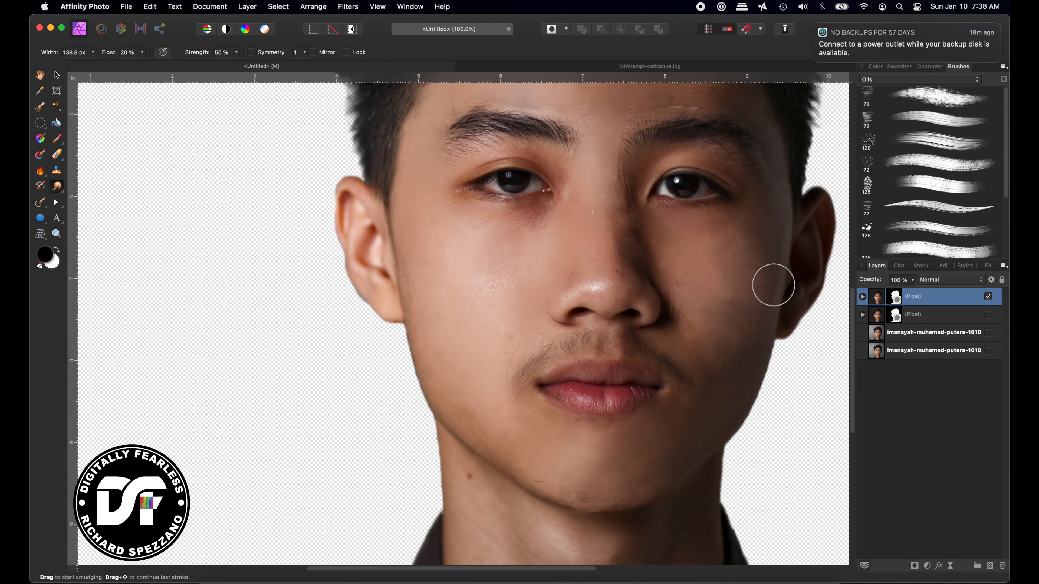
- Smudge the lower part of the shadowed right cheek down toward the jaw at 138.8 px
mouse_move(773, 284)
mouse_down()
mouse_move(769, 208)
mouse_move(764, 294)
mouse_move(738, 416)
mouse_move(703, 453)
mouse_move(722, 431)
mouse_move(739, 346)
mouse_move(664, 448)
mouse_move(747, 373)
mouse_move(711, 341)
mouse_up()
scroll(703, 346, up, 5)
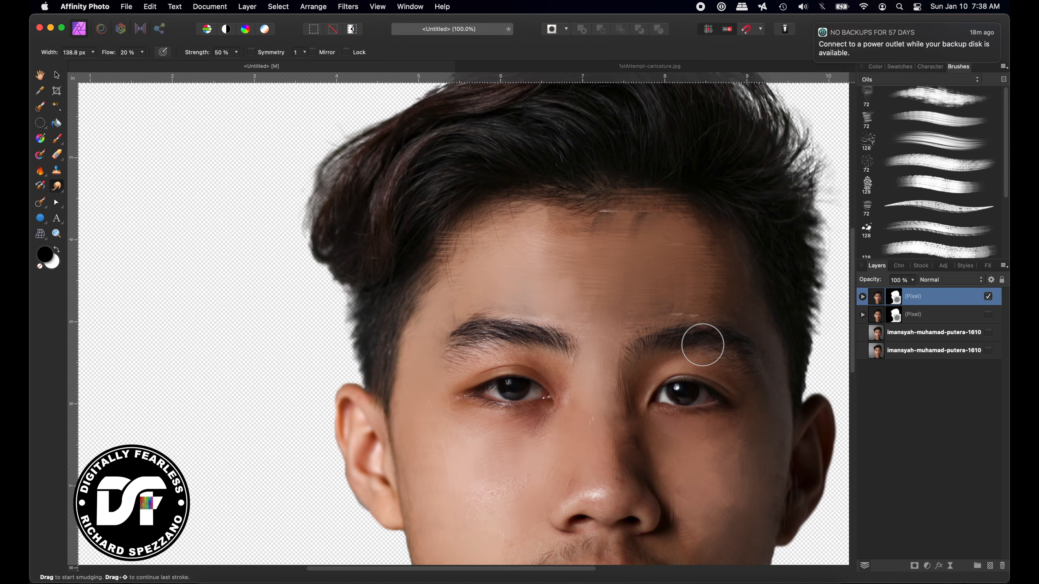
scroll(699, 343, down, 5)
scroll(700, 344, up, 1)
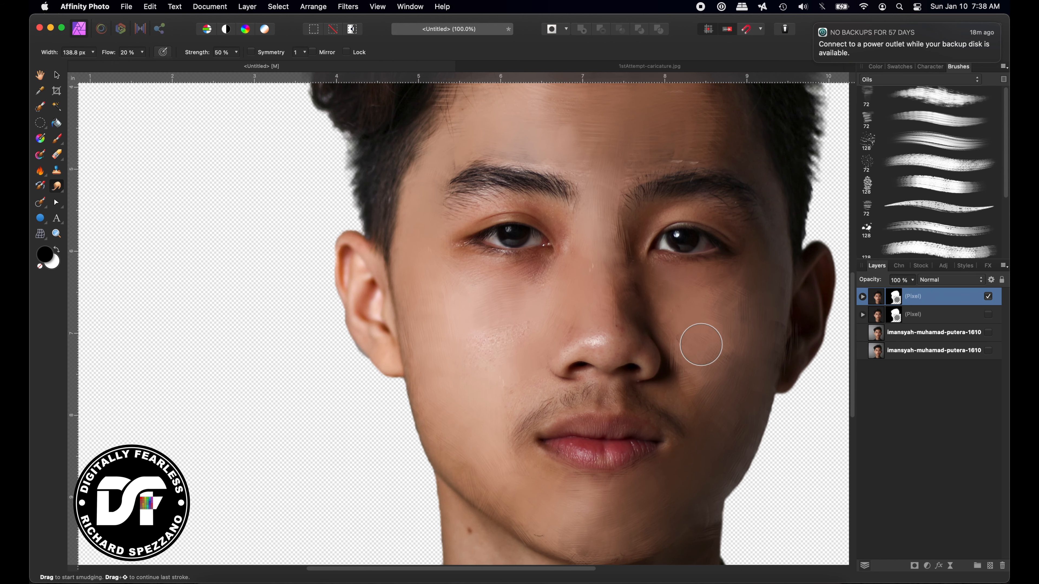
- Load the cutout's outline as a selection and smudge the left jaw edge and upper neck within it at 138.8 px
super+click(880, 301)
scroll(491, 363, up, 1)
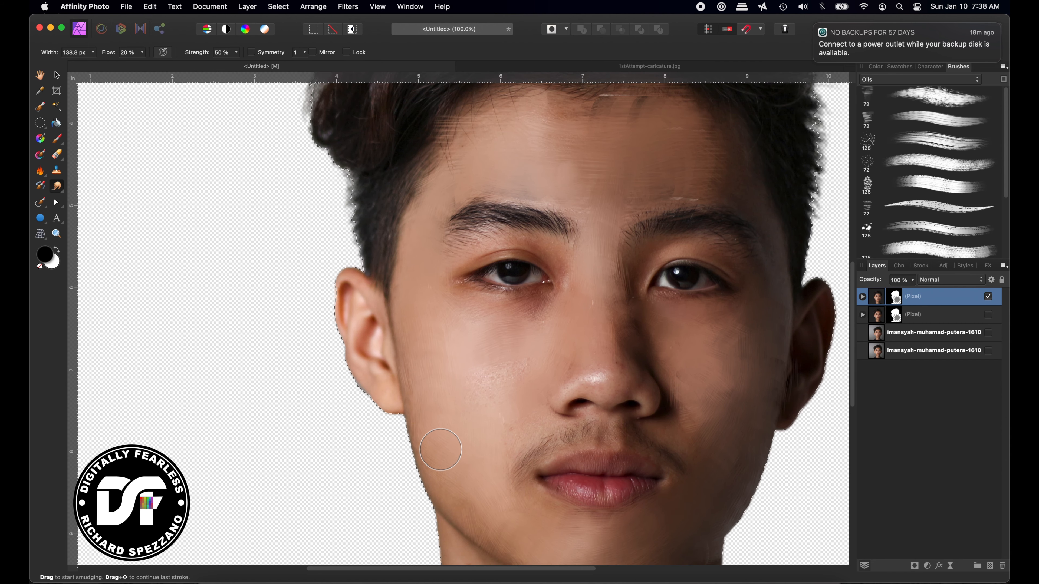
drag(440, 450, 220, 473)
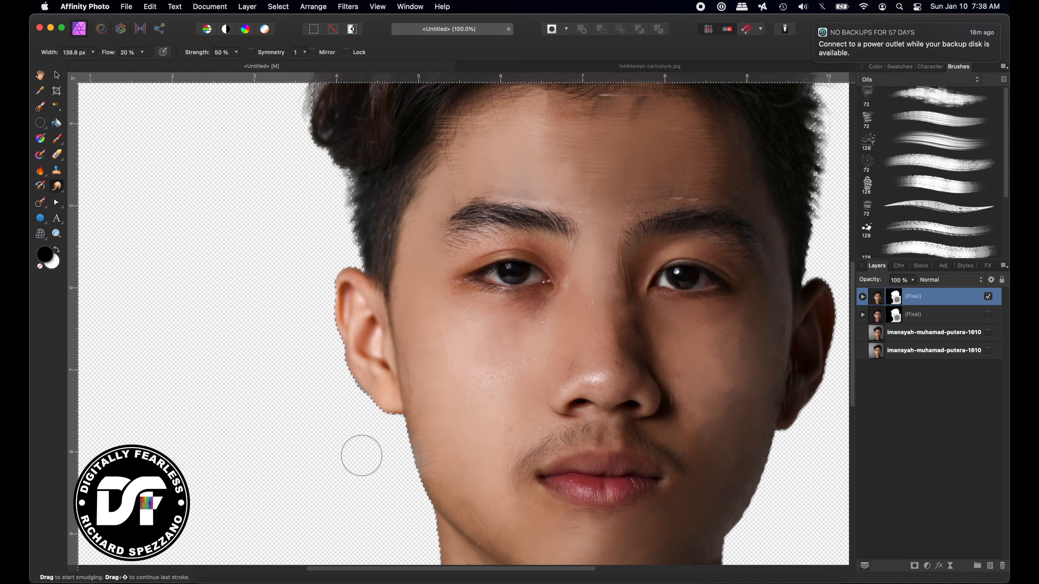
mouse_move(362, 456)
mouse_down()
mouse_move(405, 455)
mouse_move(427, 496)
mouse_move(406, 434)
mouse_move(464, 530)
mouse_move(432, 463)
mouse_move(433, 445)
mouse_move(458, 489)
mouse_move(456, 423)
mouse_move(465, 529)
mouse_move(491, 448)
mouse_move(505, 541)
mouse_up()
- Smudge the neck skin below the chin and down to the left collar edge at 138.8 px, undoing the stroke across the chin line
scroll(487, 506, down, 5)
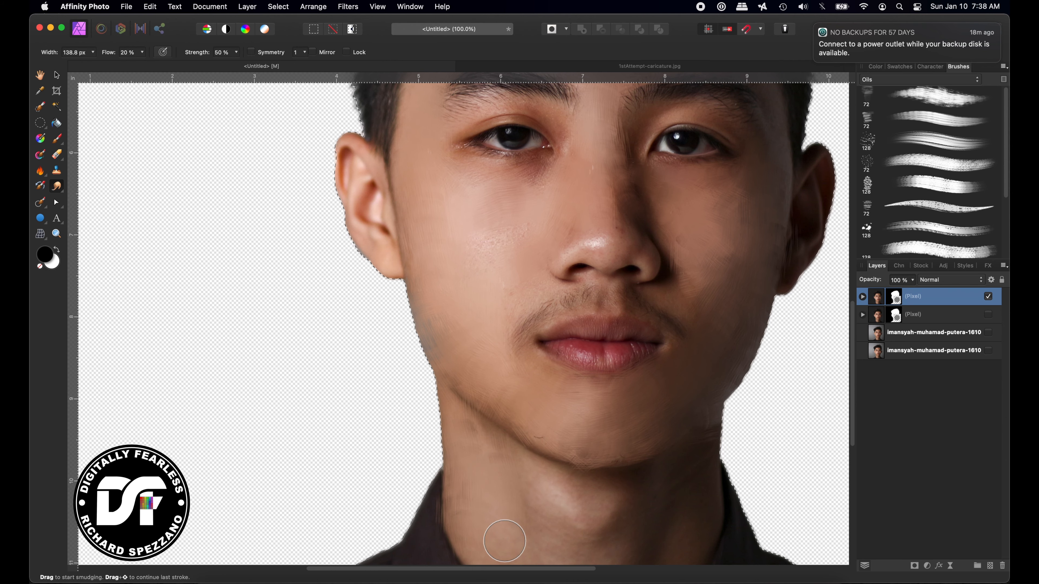
scroll(510, 501, down, 6)
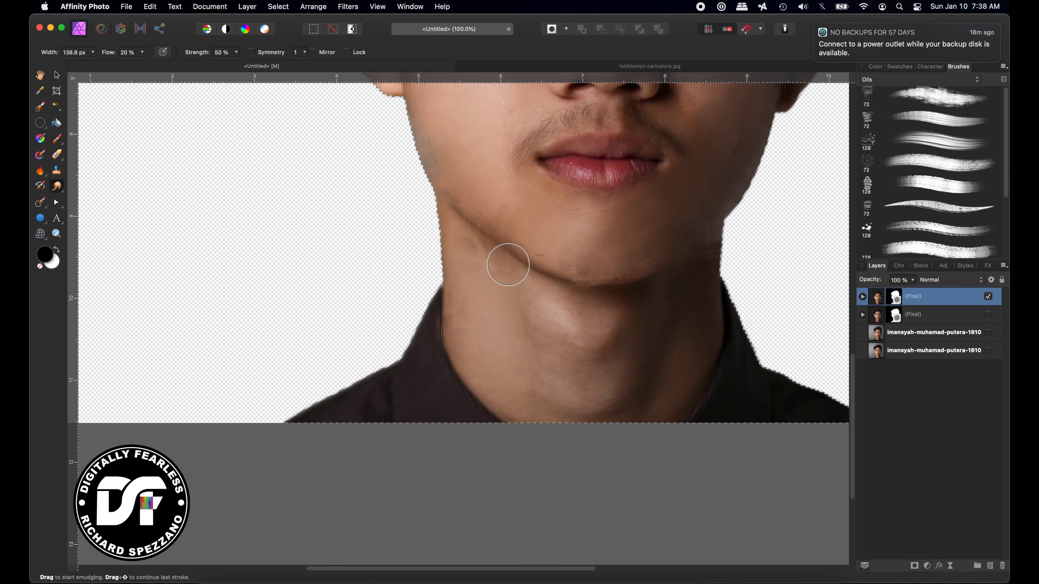
mouse_move(508, 264)
mouse_down()
mouse_move(607, 292)
mouse_move(730, 250)
mouse_up()
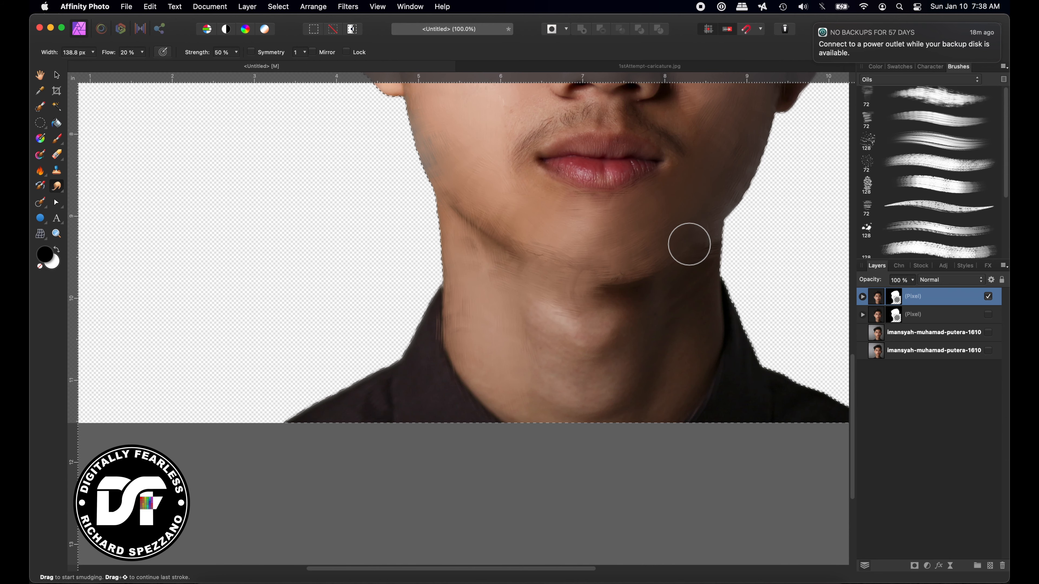
key(super+z)
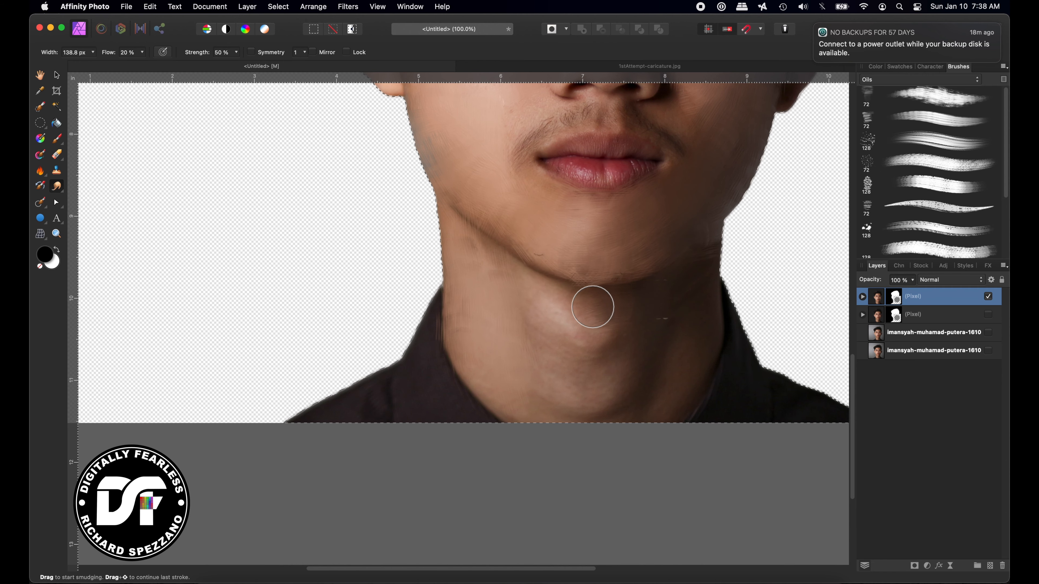
mouse_move(592, 307)
mouse_down()
mouse_move(637, 321)
mouse_move(648, 311)
mouse_move(571, 310)
mouse_move(561, 330)
mouse_move(582, 350)
mouse_move(590, 333)
mouse_move(579, 332)
mouse_move(602, 363)
mouse_move(606, 338)
mouse_move(578, 327)
mouse_move(566, 340)
mouse_move(602, 362)
mouse_move(599, 331)
mouse_up()
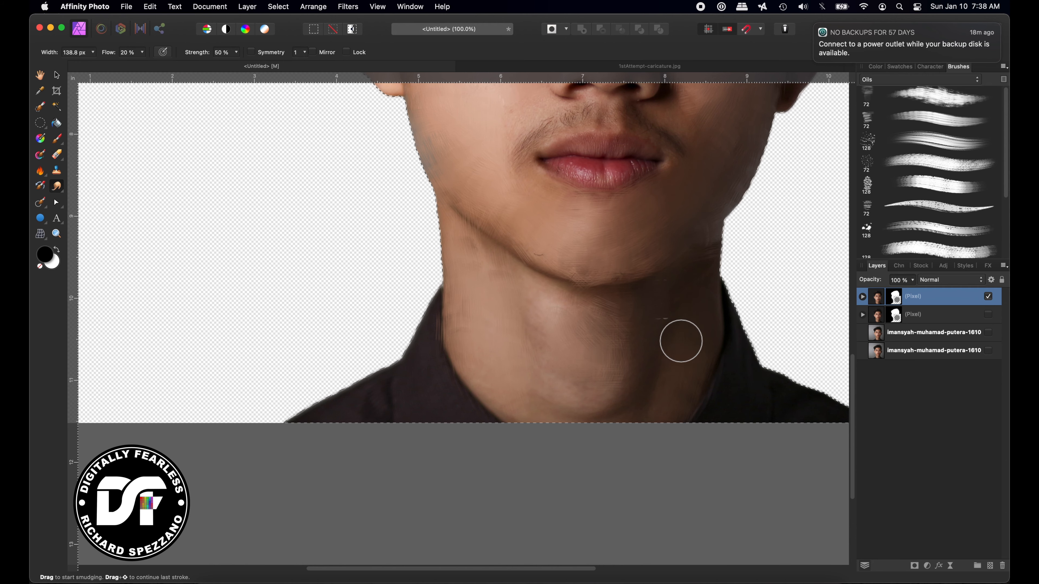
mouse_move(681, 340)
mouse_down()
mouse_move(593, 420)
mouse_move(629, 387)
mouse_move(476, 367)
mouse_move(433, 345)
mouse_move(457, 405)
mouse_up()
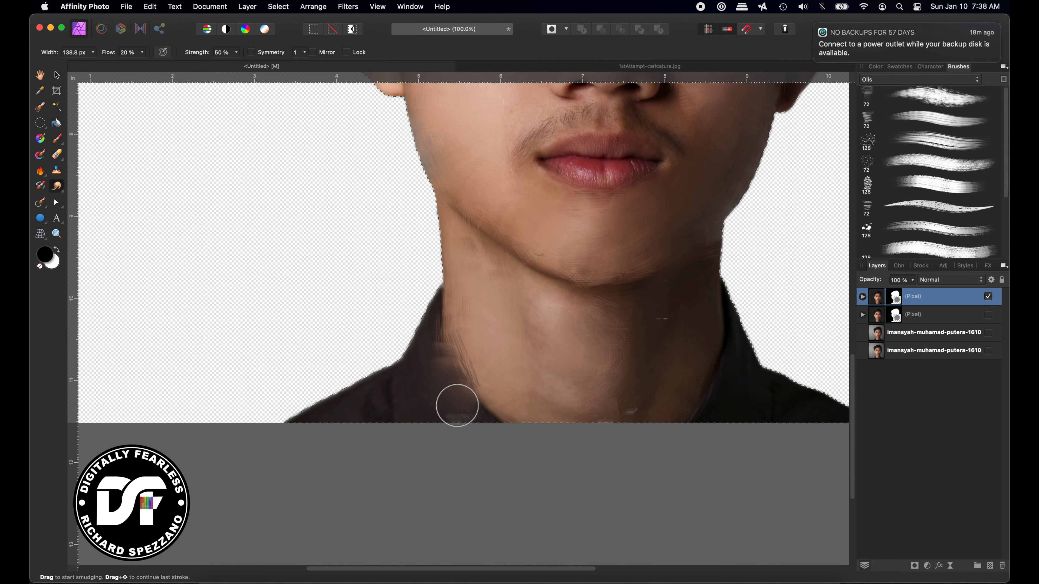
scroll(471, 369, down, 5)
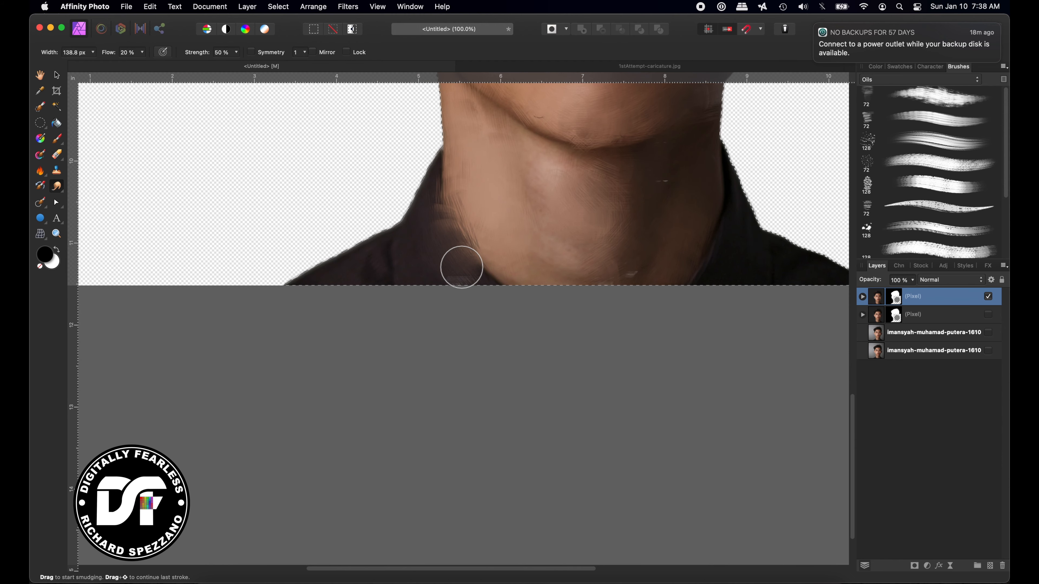
- Smudge the hair and the left eyebrow, using the 128 px oil brush at 80% flow
scroll(341, 268, up, 20)
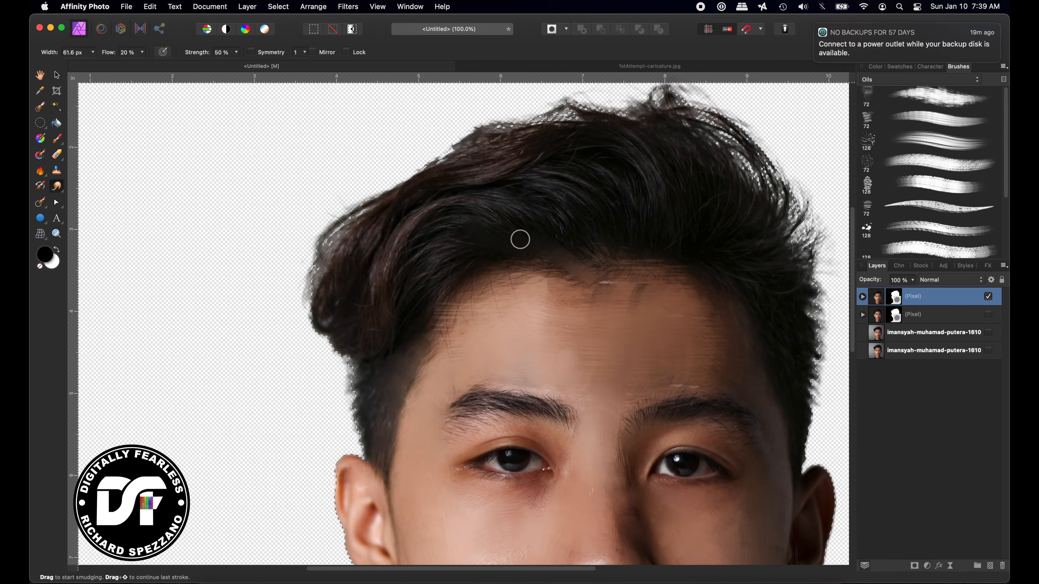
click(900, 141)
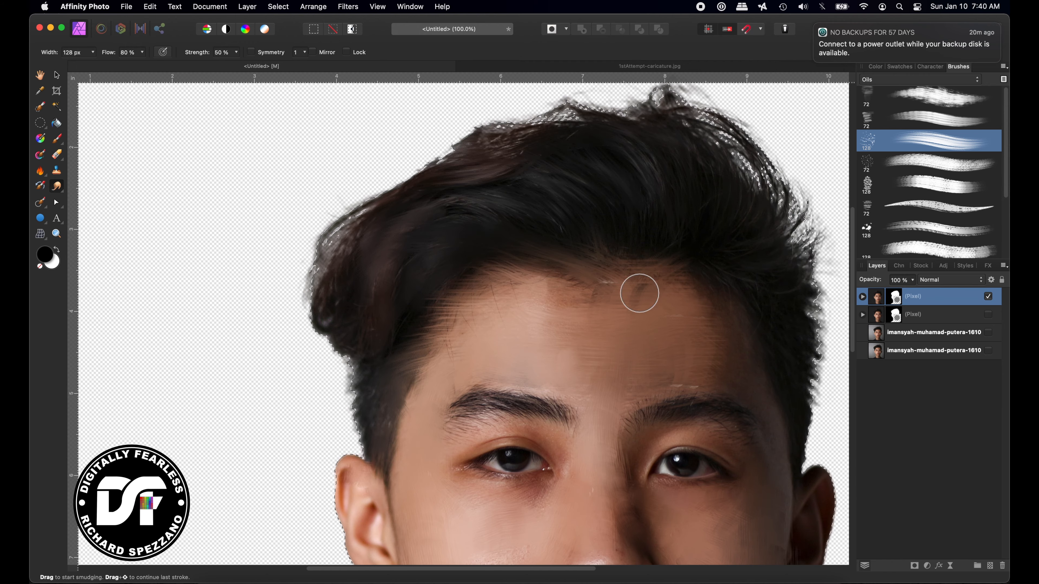
scroll(716, 307, down, 7)
drag(507, 205, 480, 208)
- Smudge the lips with the brush reduced to 56.8 px
key(bracketleft)
key(bracketleft)
key(bracketleft)
key(bracketleft)
key(bracketleft)
scroll(691, 271, down, 3)
drag(593, 396, 621, 404)
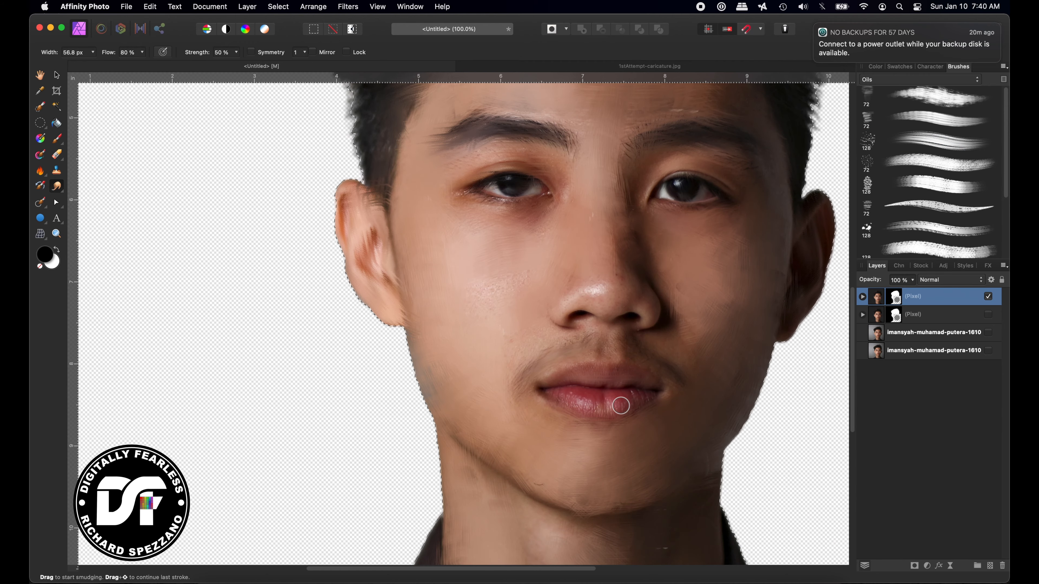
- Smudge the shadowed side of the nose and the right cheek with directional strokes, using a larger brush
scroll(592, 286, up, 1)
key(bracketright)
key(bracketright)
key(bracketright)
key(bracketright)
drag(618, 229, 670, 328)
drag(764, 270, 718, 266)
scroll(716, 286, up, 6)
scroll(613, 286, down, 6)
- Clear the outline selection and move the whole smudged portrait layer left toward the middle of the canvas
click(57, 75)
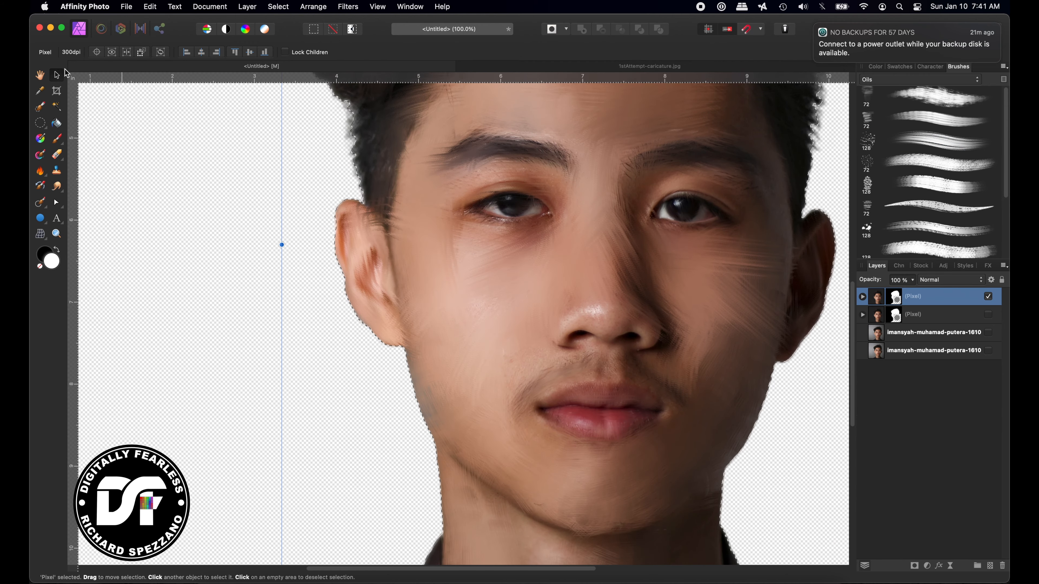
key(super+0)
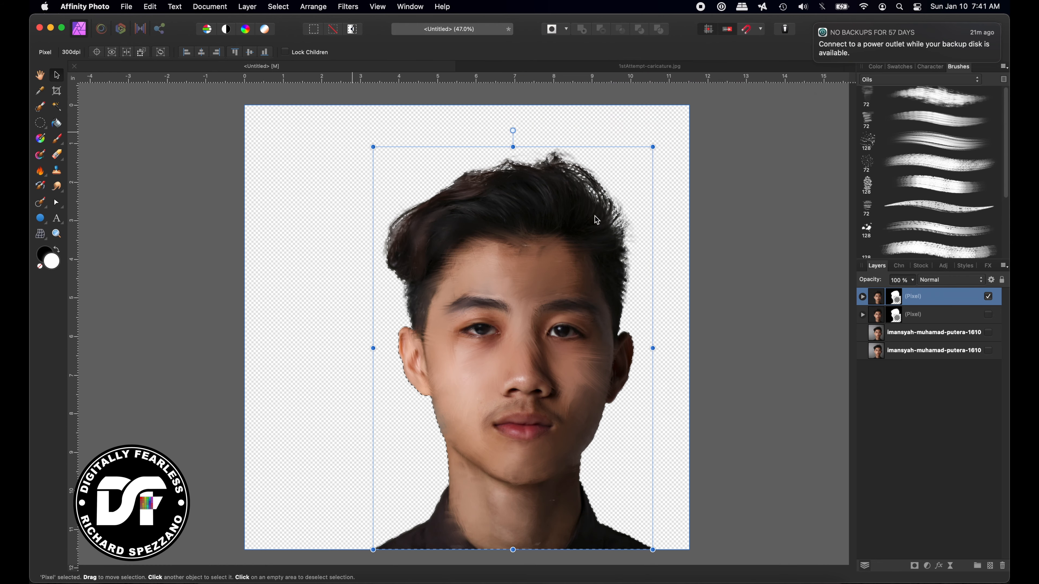
drag(556, 258, 527, 258)
key(super+z)
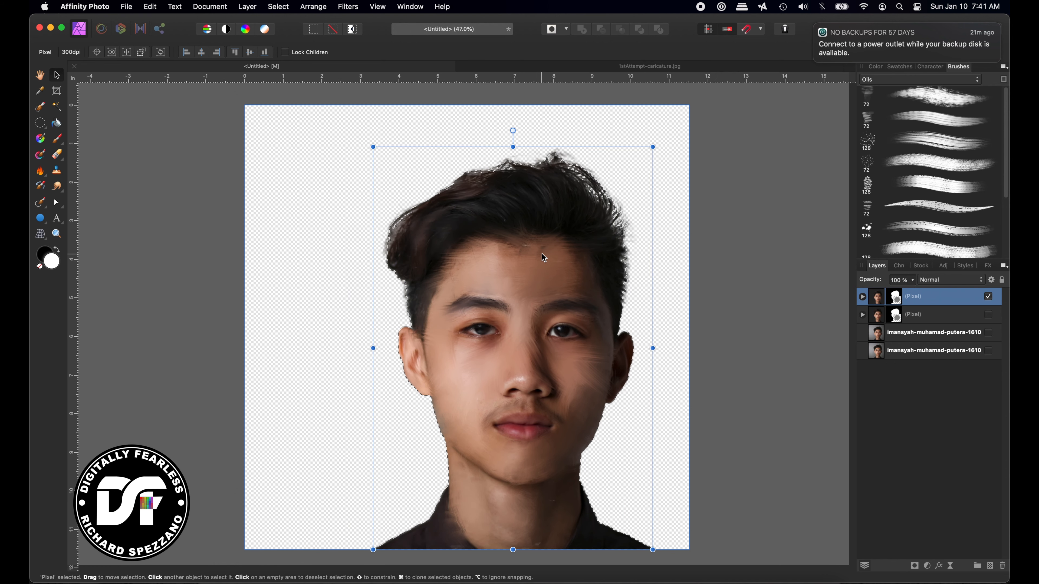
key(super+d)
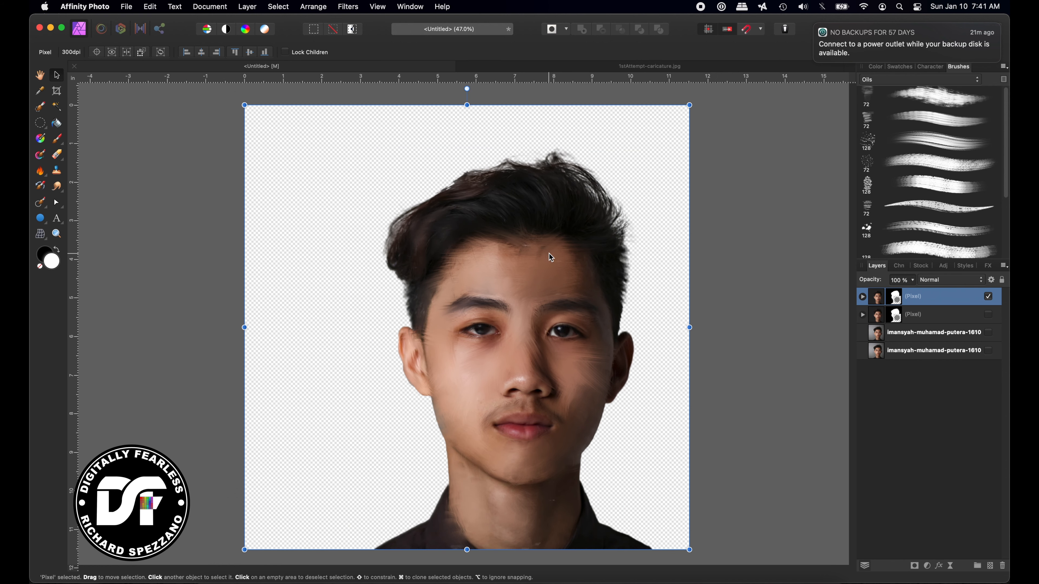
drag(549, 254, 512, 256)
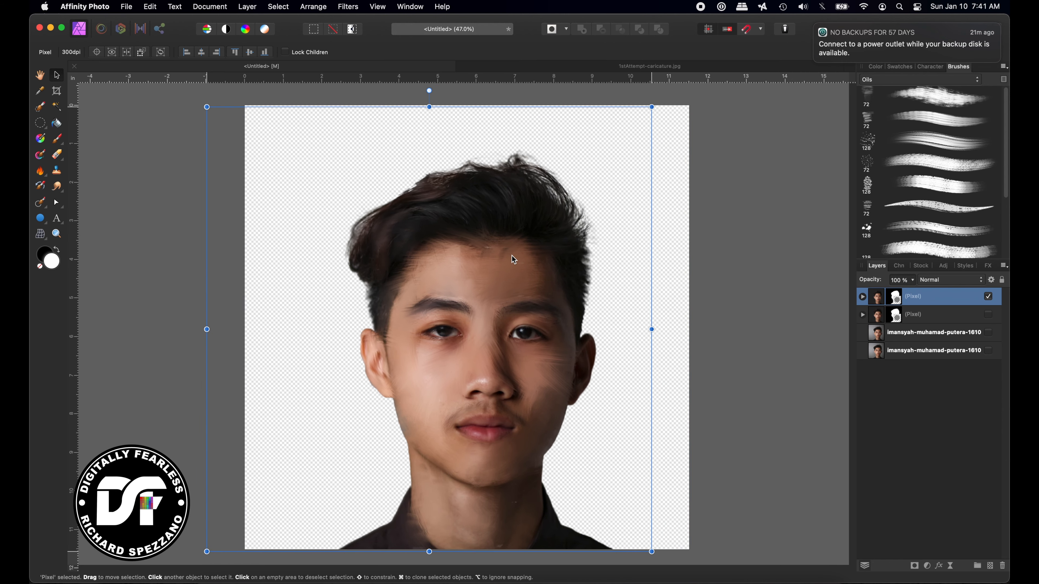
click(774, 233)
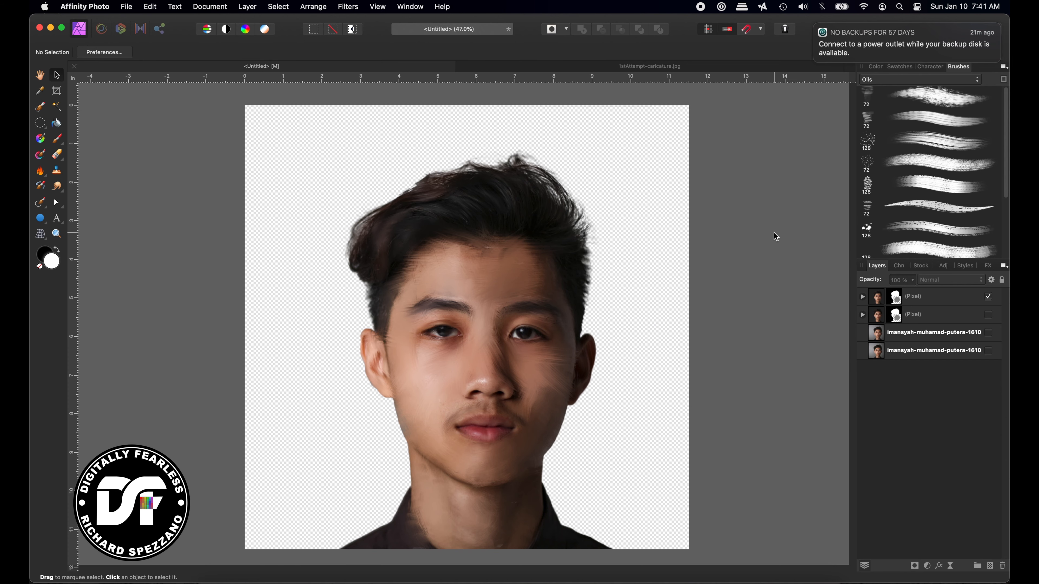
- Duplicate the smudged portrait layer and rasterize and trim the copy
scroll(746, 250, down, 3)
scroll(749, 248, up, 6)
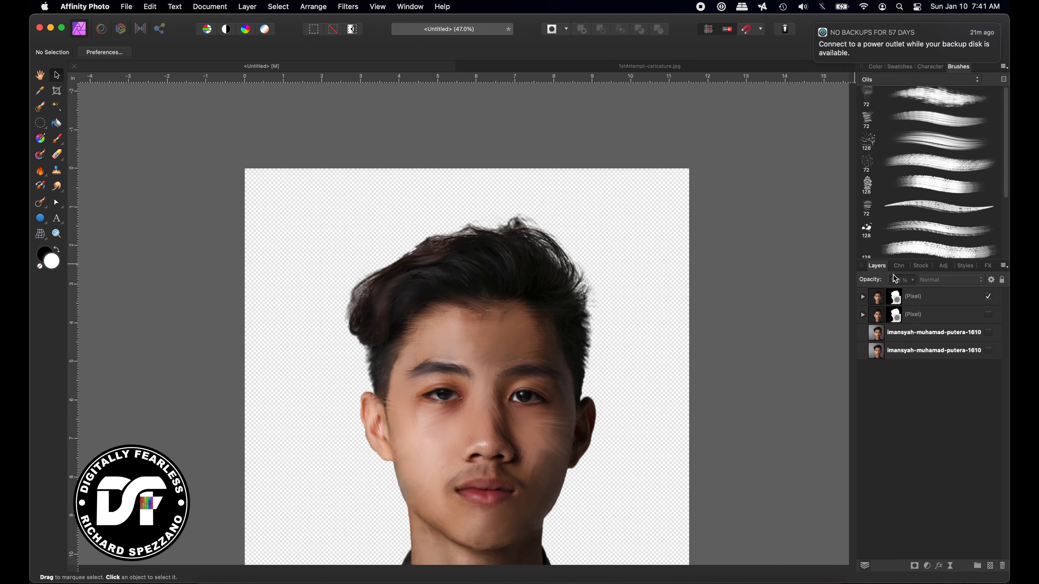
click(878, 302)
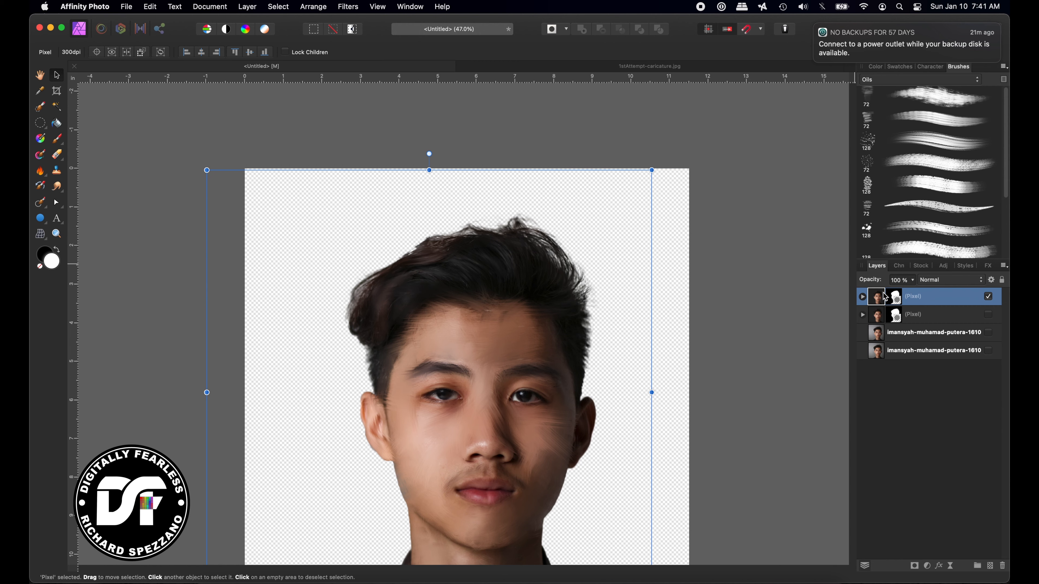
key(super+j)
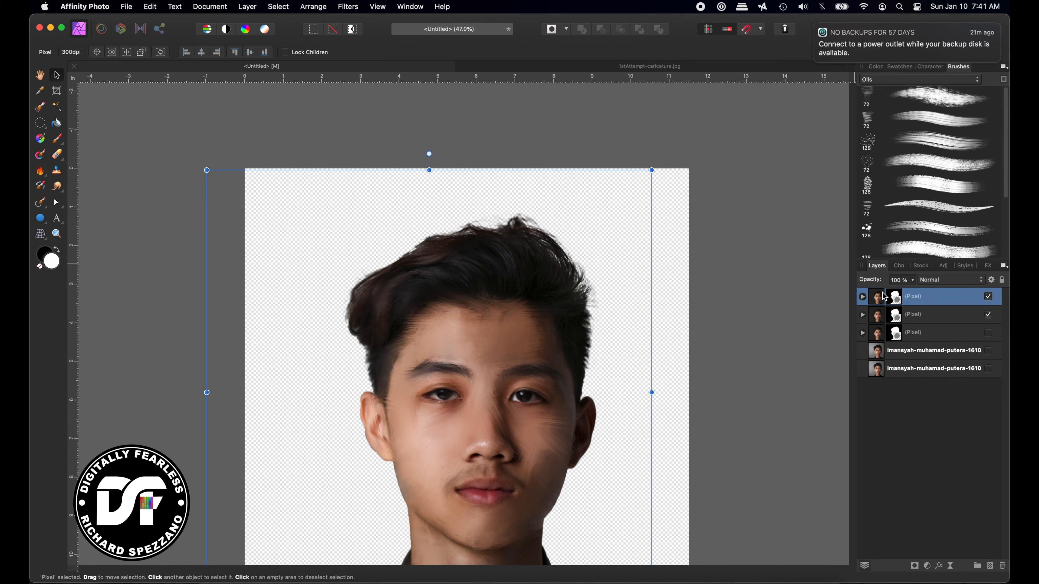
right_click(898, 294)
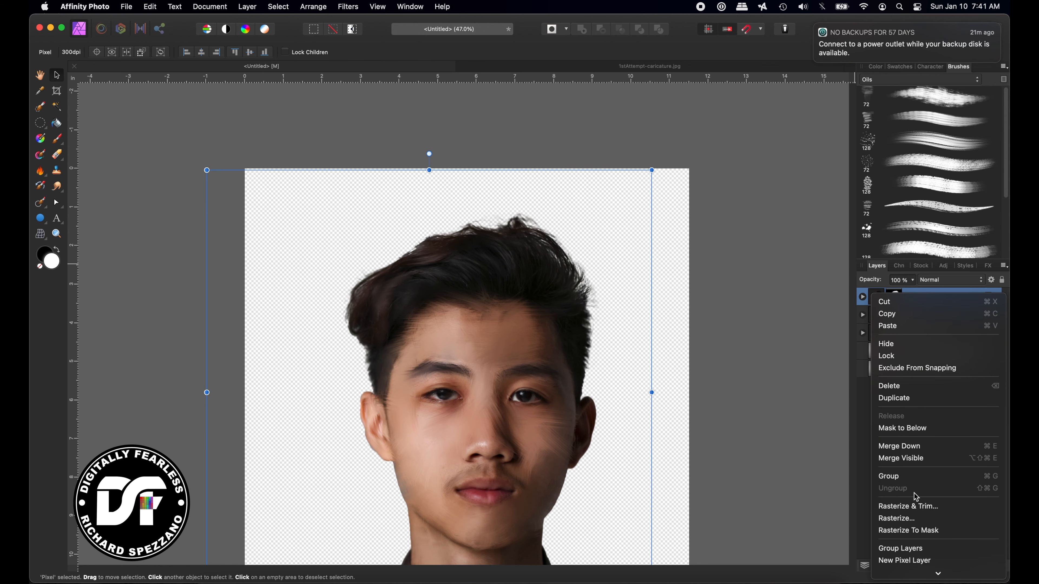
click(910, 506)
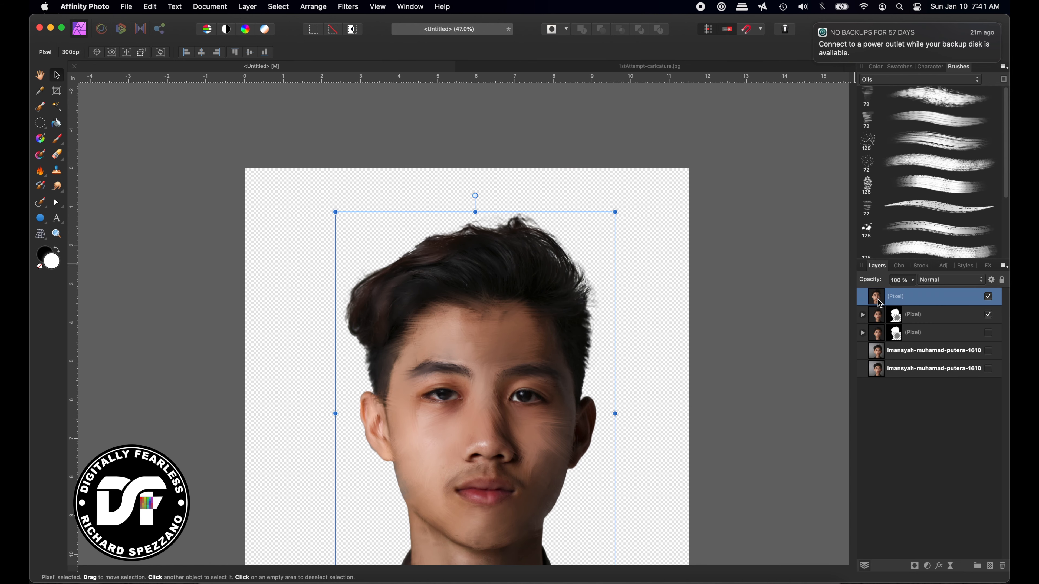
- Apply the Detect Edges filter to the rasterized copy and invert its colours
scroll(635, 250, down, 2)
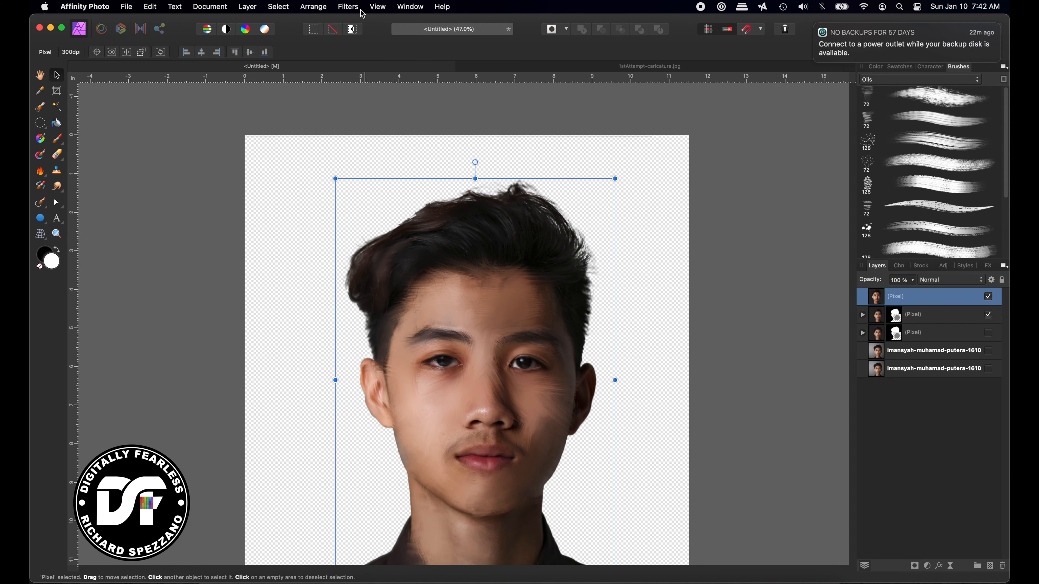
click(347, 6)
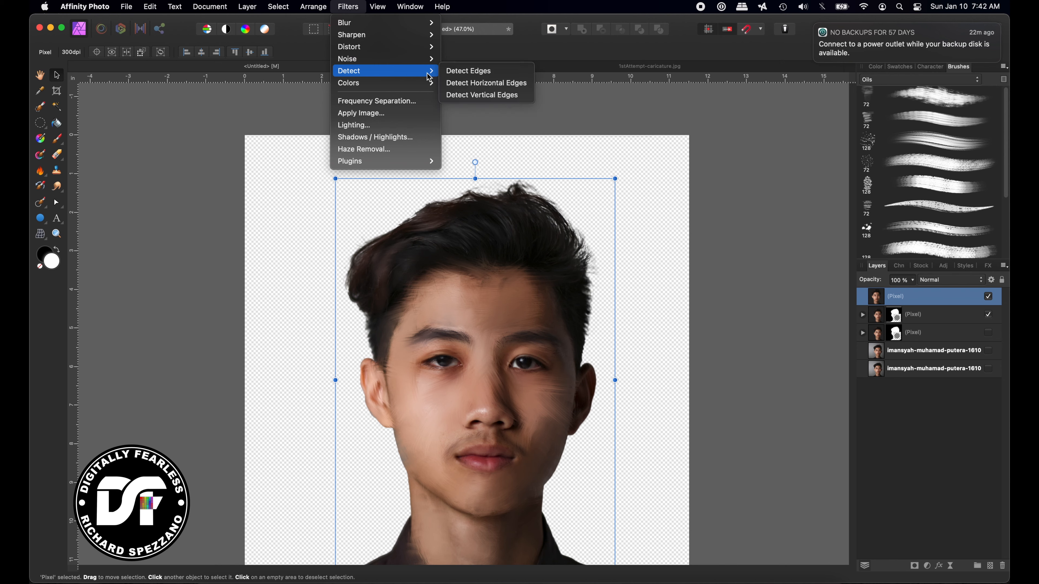
click(455, 74)
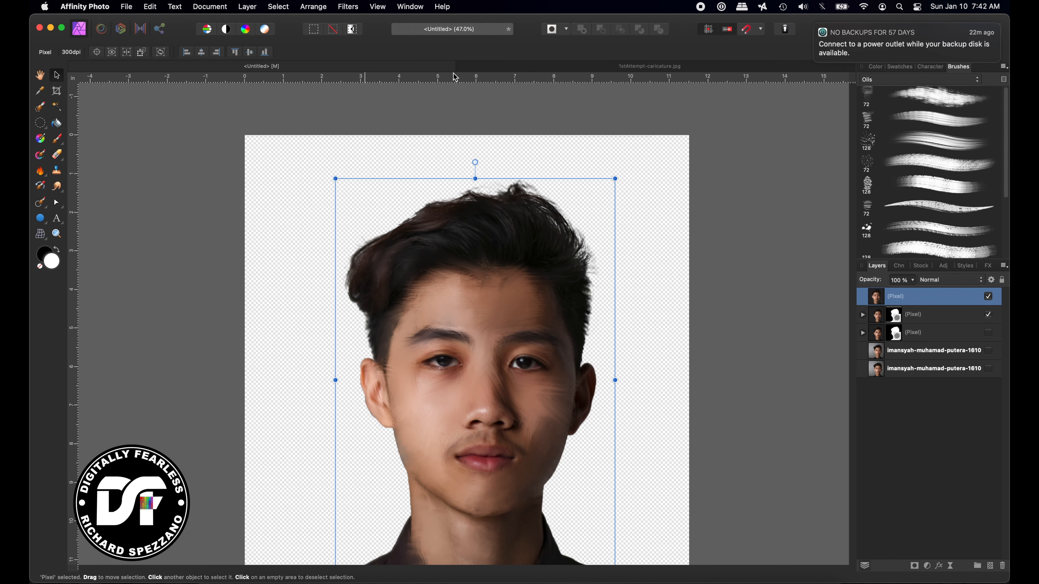
scroll(826, 225, down, 2)
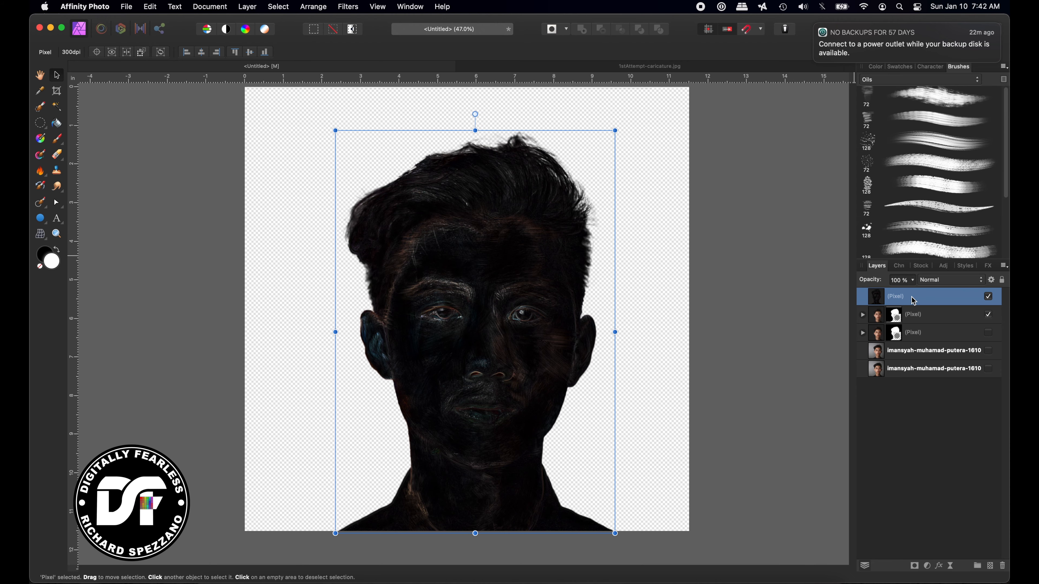
key(super+i)
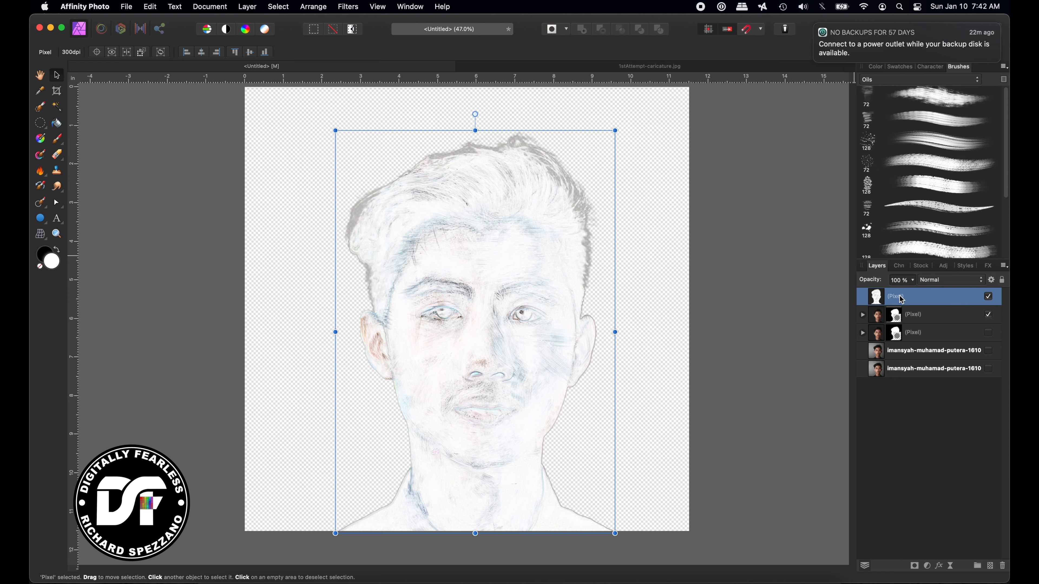
- Add a Black and White adjustment with default values to the inverted edge layer and select that layer
right_click(901, 300)
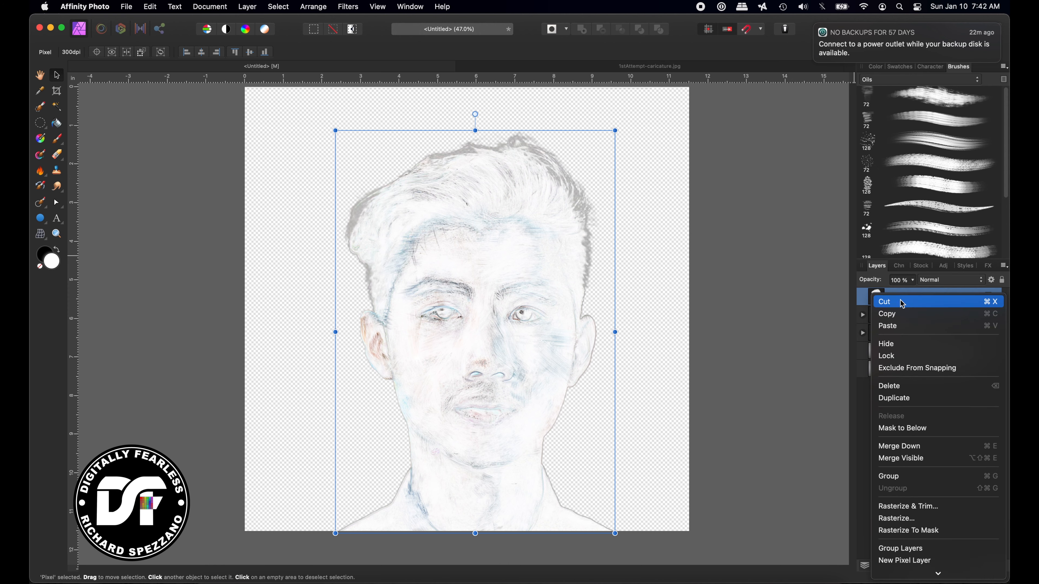
click(718, 355)
click(927, 566)
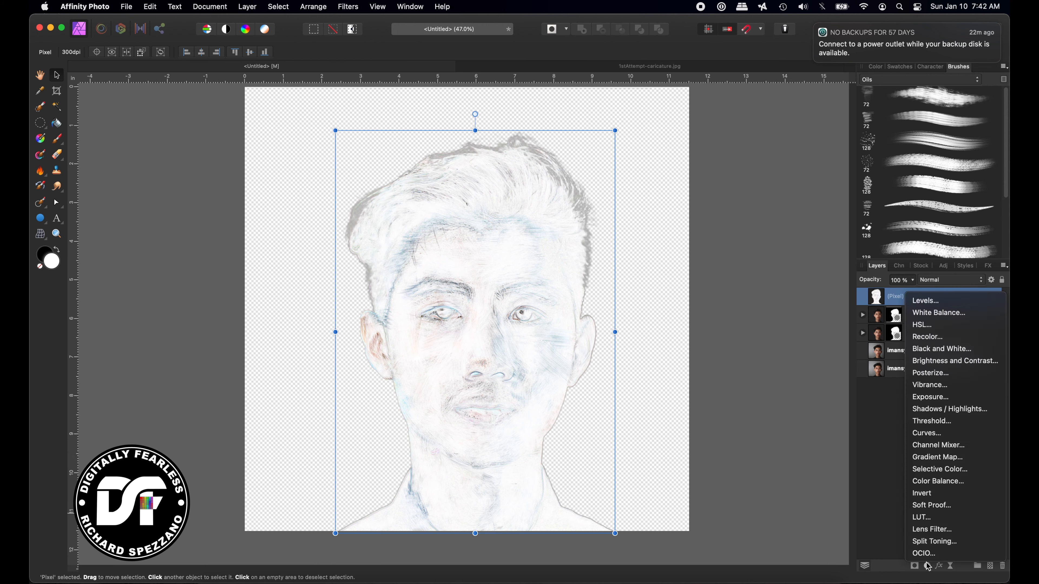
click(942, 351)
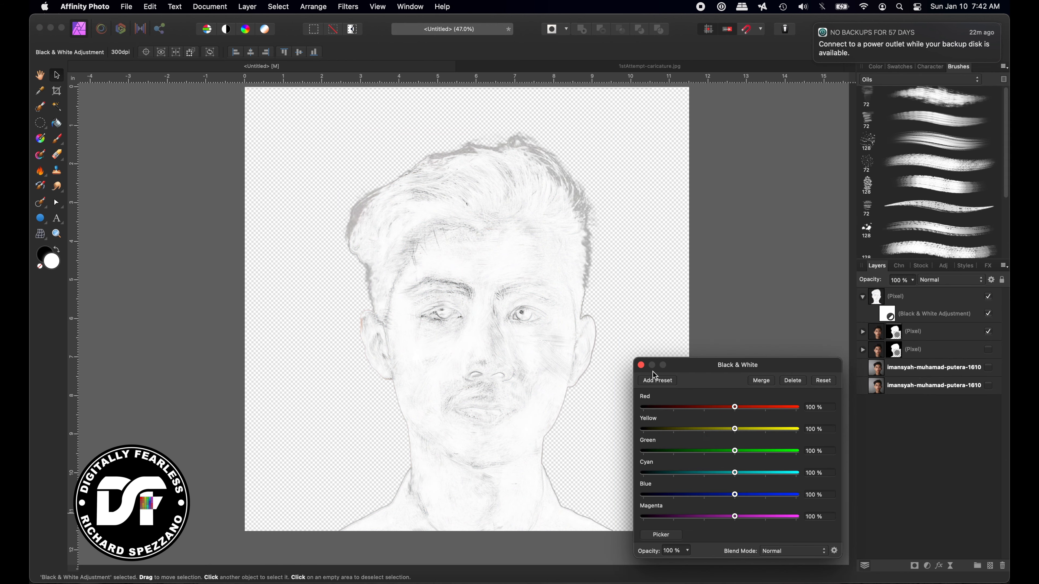
click(642, 366)
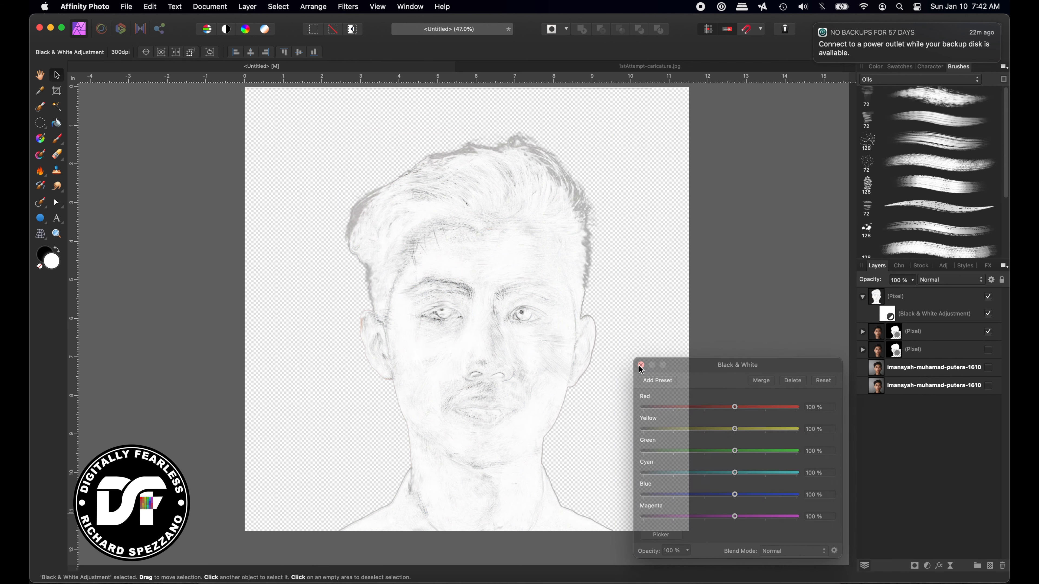
click(885, 300)
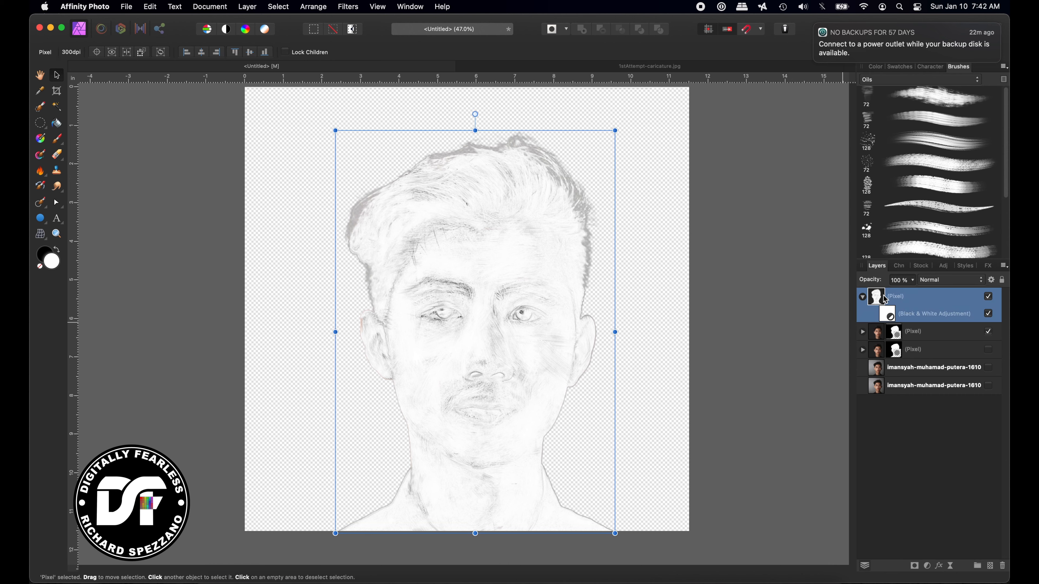
- Add a Levels adjustment to the inverted edge layer with the black level at 27% and the white level at 100%
click(926, 566)
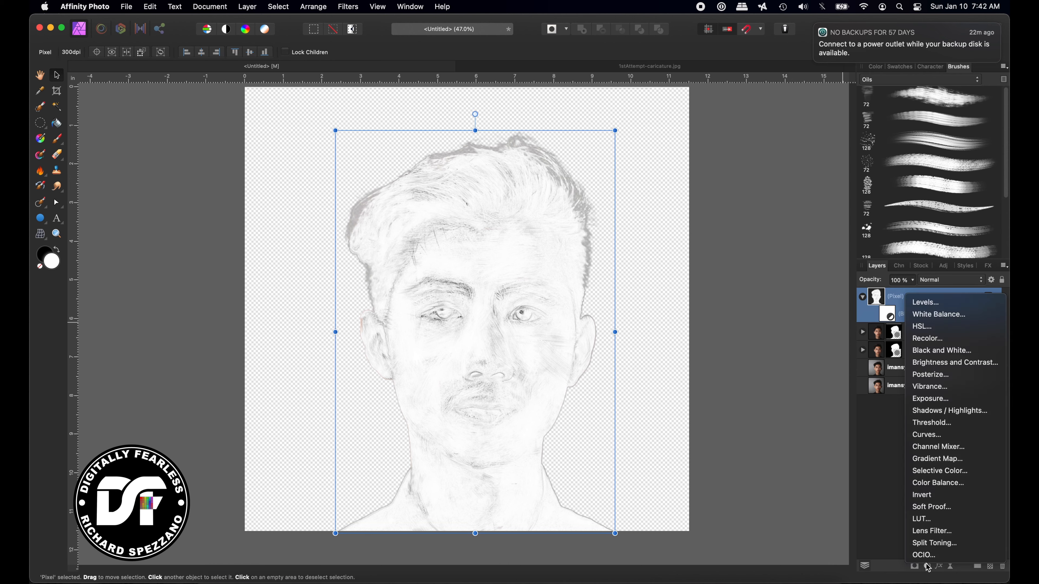
click(908, 311)
mouse_move(642, 443)
mouse_down()
mouse_move(702, 443)
mouse_move(679, 443)
mouse_move(690, 443)
mouse_up()
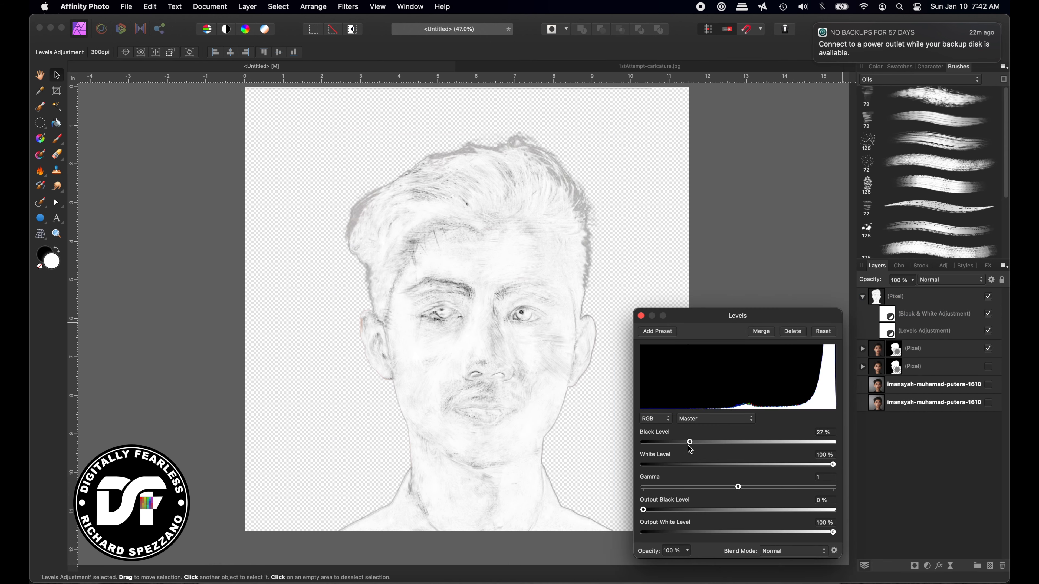
mouse_move(833, 465)
mouse_down()
mouse_move(770, 465)
mouse_move(837, 475)
mouse_up()
- Rasterize the edge layer together with its Black and White and Levels adjustments
click(908, 297)
right_click(907, 299)
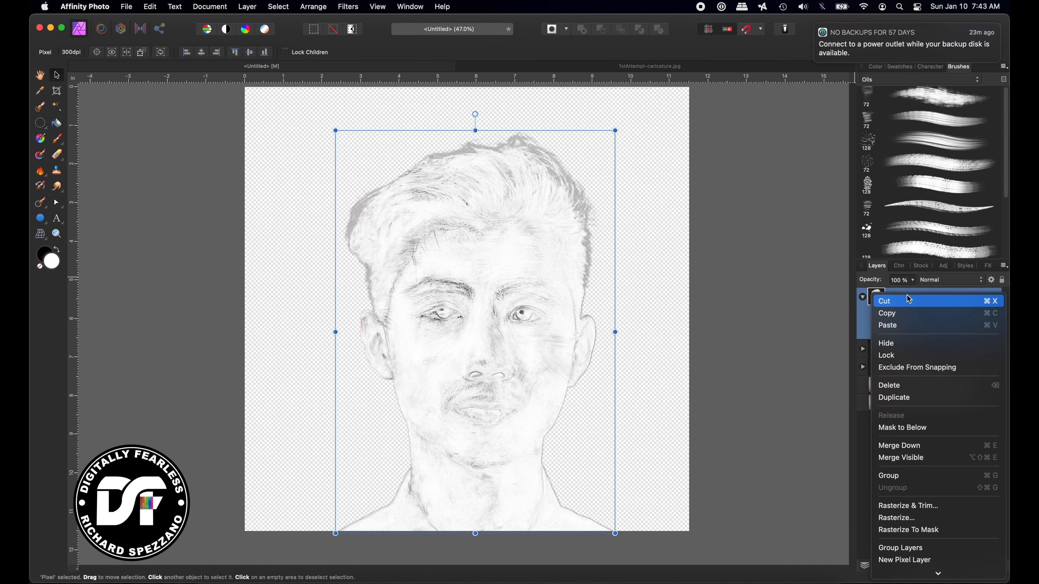
click(905, 518)
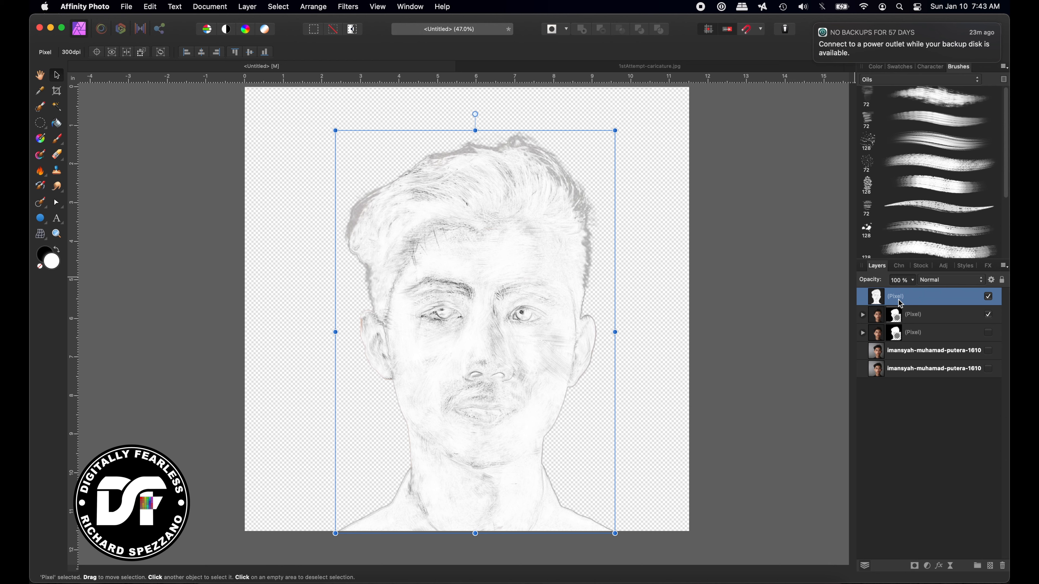
- Preview the available blend modes on the rasterized edge layer and set it to Pin Light
click(935, 281)
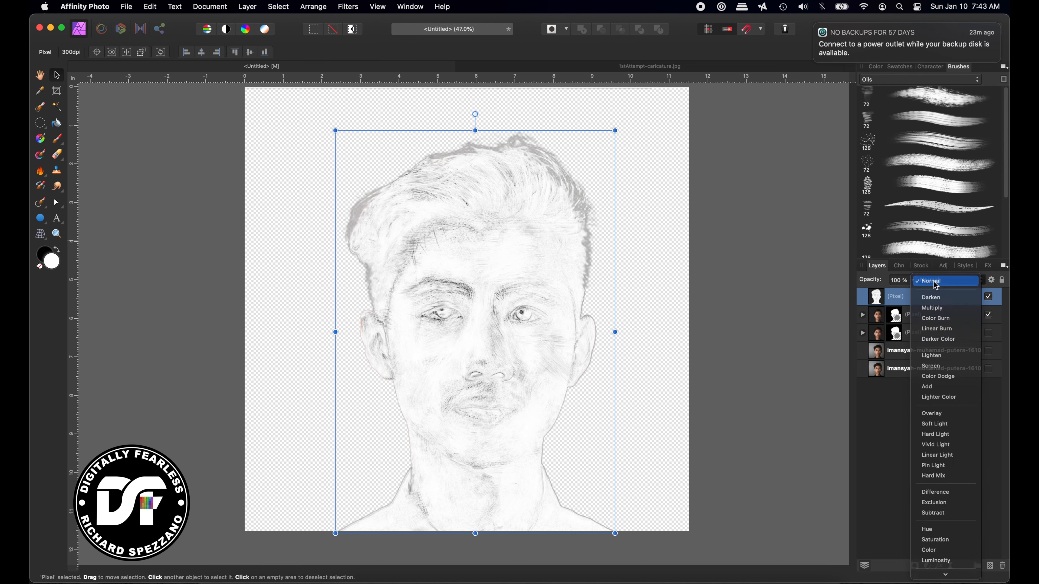
click(936, 286)
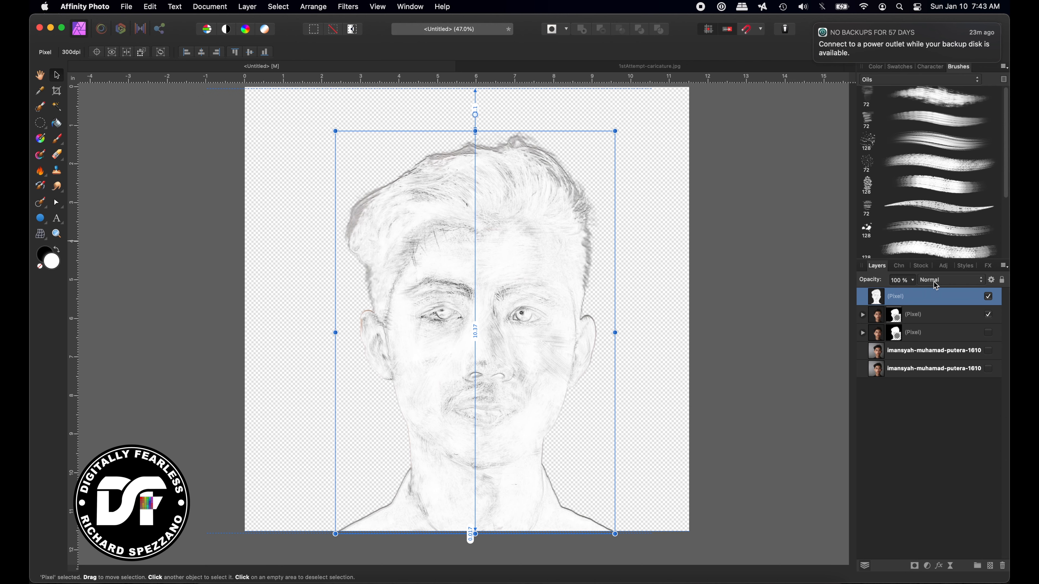
click(956, 281)
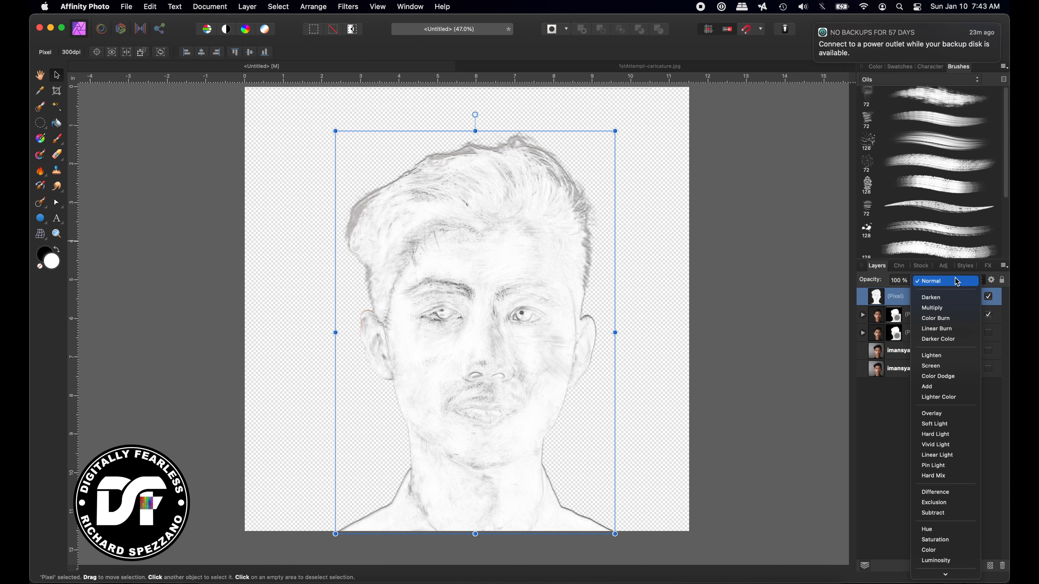
key(Down)
key(Down)
key(Down)
key(Down)
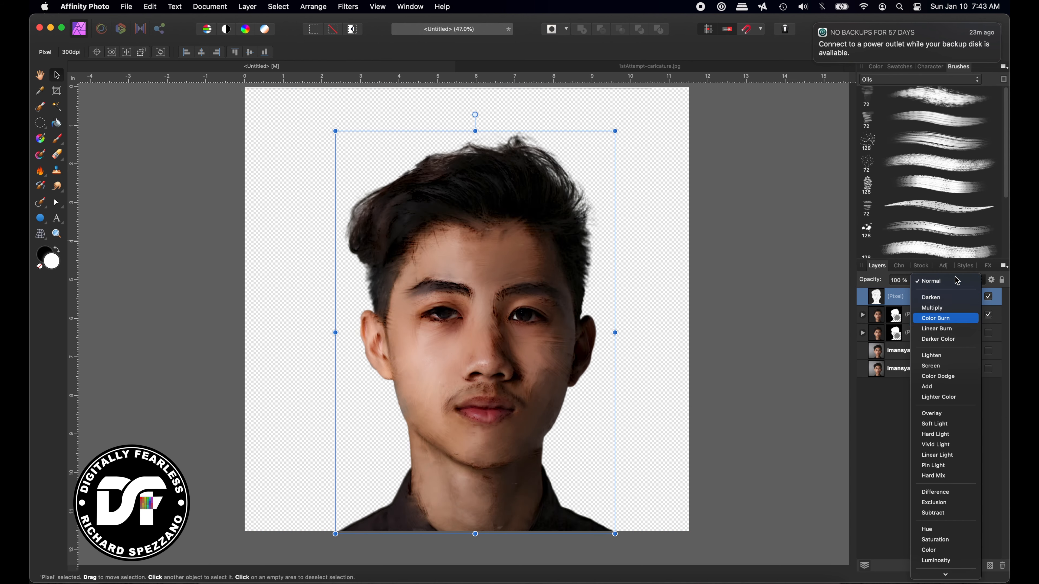
key(Down)
key(Up)
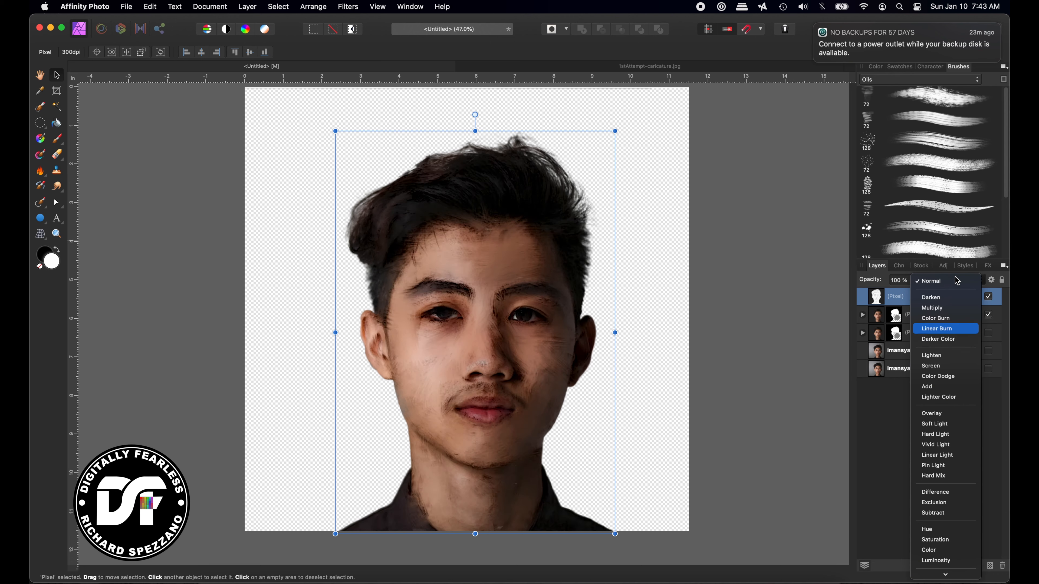
key(Down)
key(Up)
key(Down)
key(Down)
key(Down)
key(Down)
key(Down)
key(Down)
key(Down)
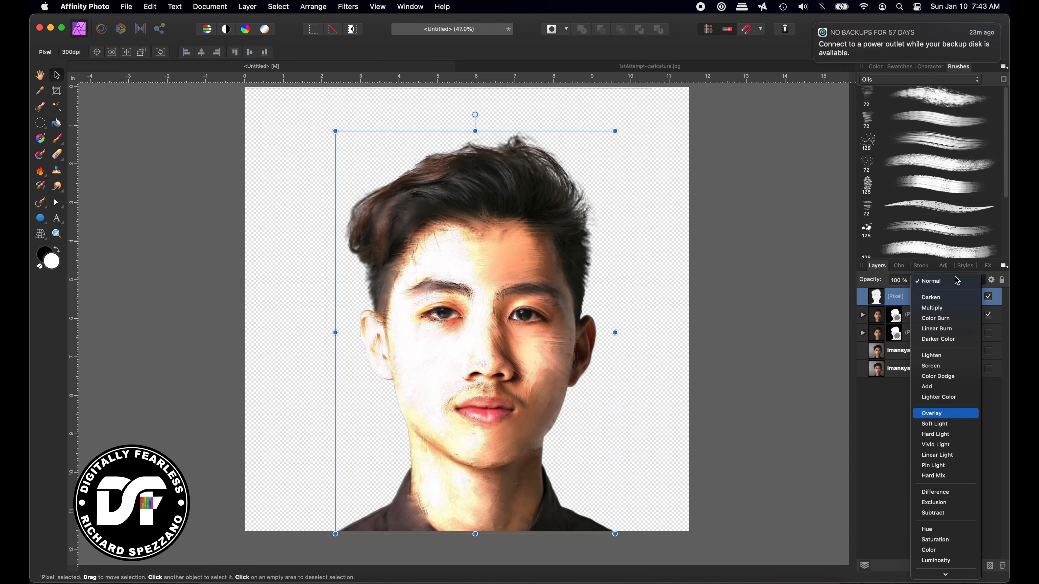
key(Down)
key(Down)
key(Down)
key(Down)
key(Down)
key(Down)
key(Down)
key(Down)
key(Down)
key(Down)
key(Down)
key(Down)
key(Down)
key(Down)
key(Down)
key(Down)
key(Down)
key(Down)
key(Down)
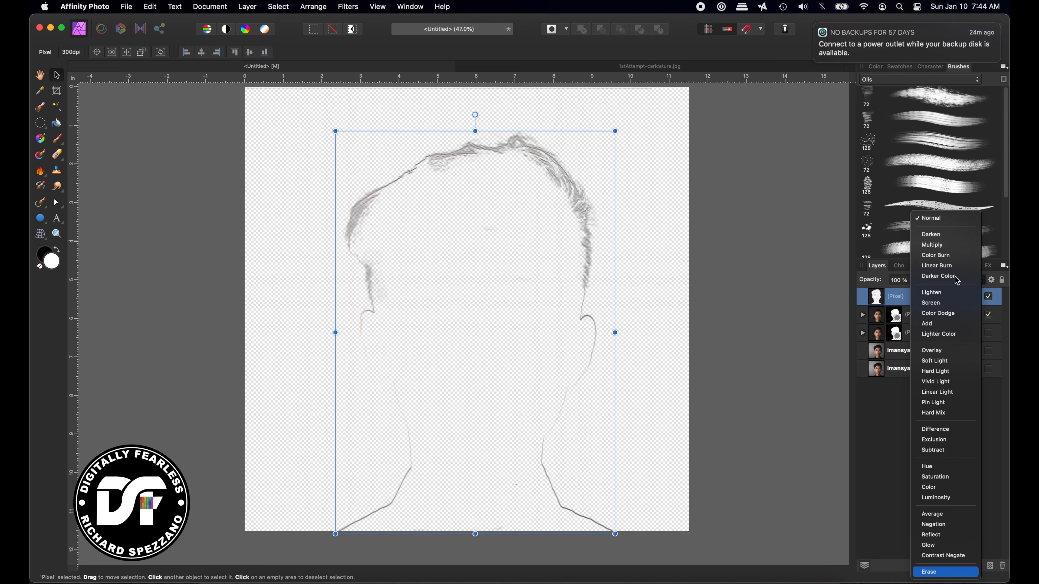
key(Down)
key(Down)
key(Down)
key(Down)
key(Down)
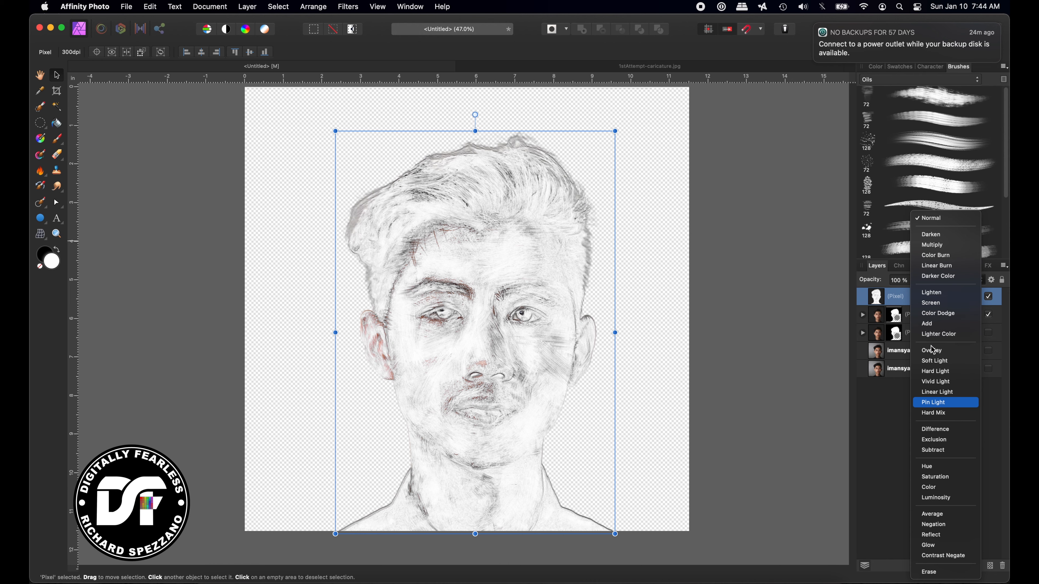
key(Return)
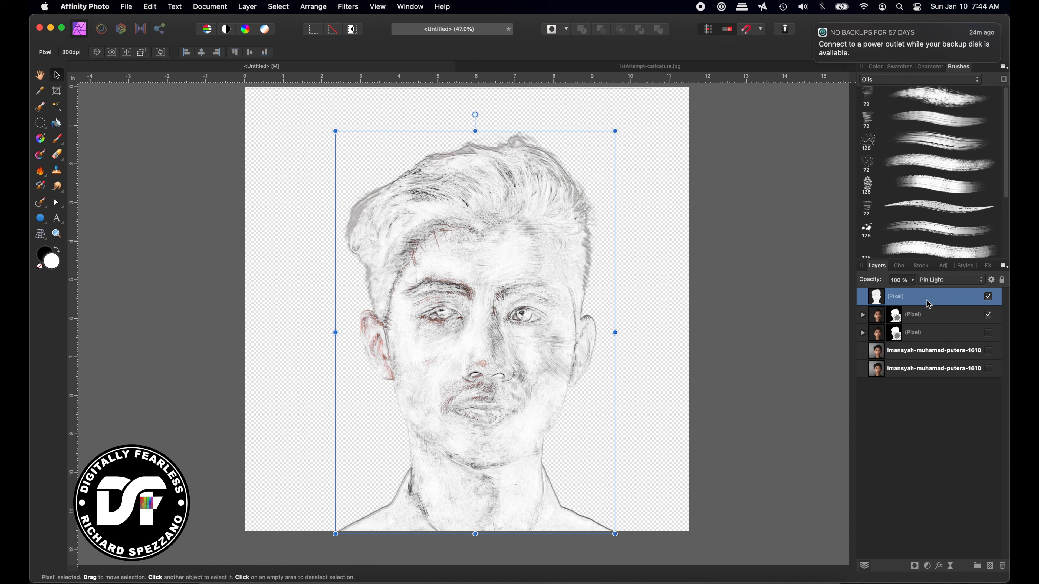
- Merge the visible layers into a new layer and delete the Pin Light edge layer beneath it
click(247, 6)
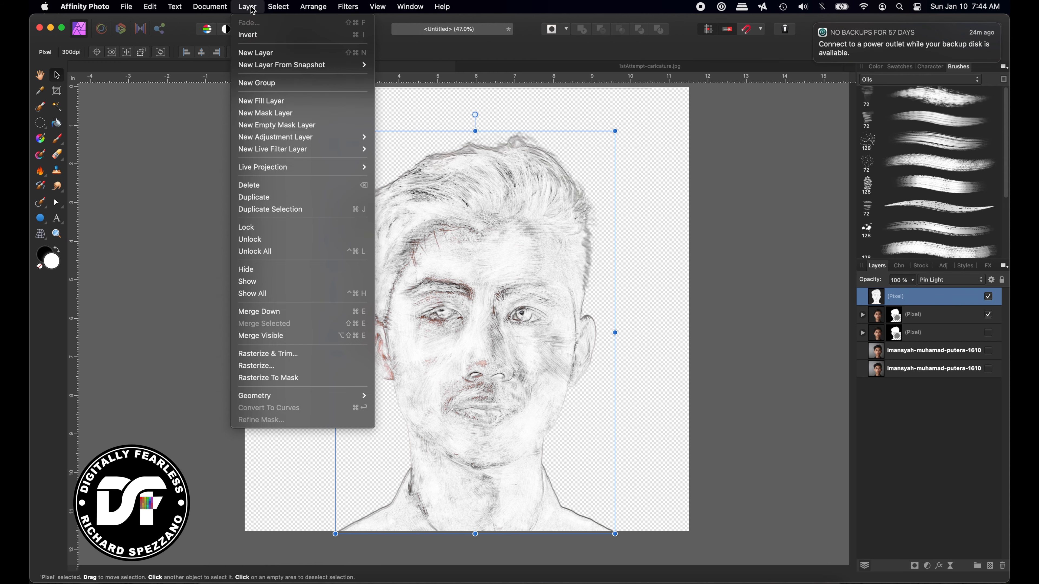
key(super+shift+alt+e)
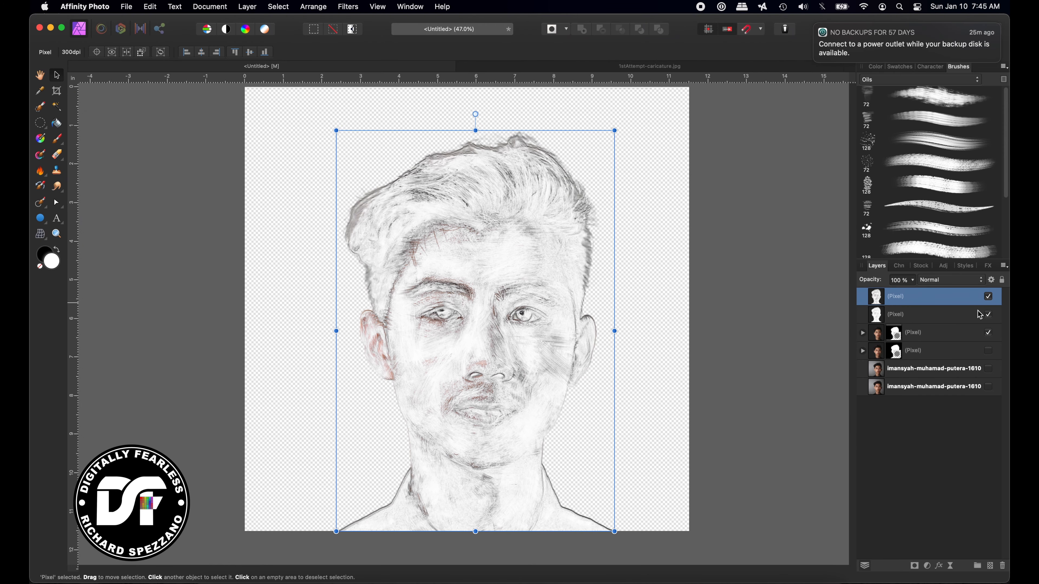
click(882, 321)
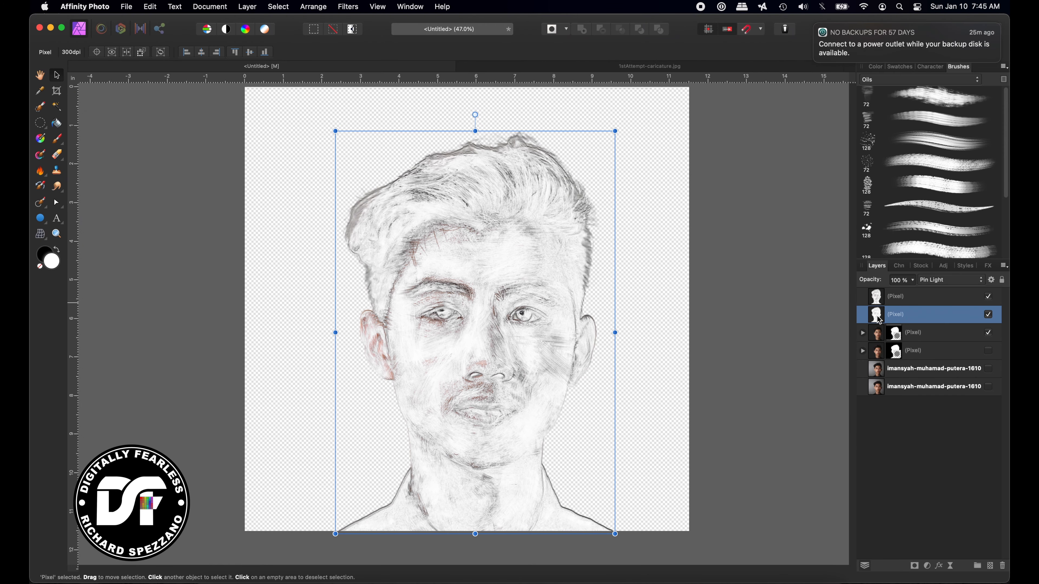
key(Delete)
- Compare the darkening blend modes on the merged sketch layer and set it to Linear Burn
click(933, 293)
click(933, 281)
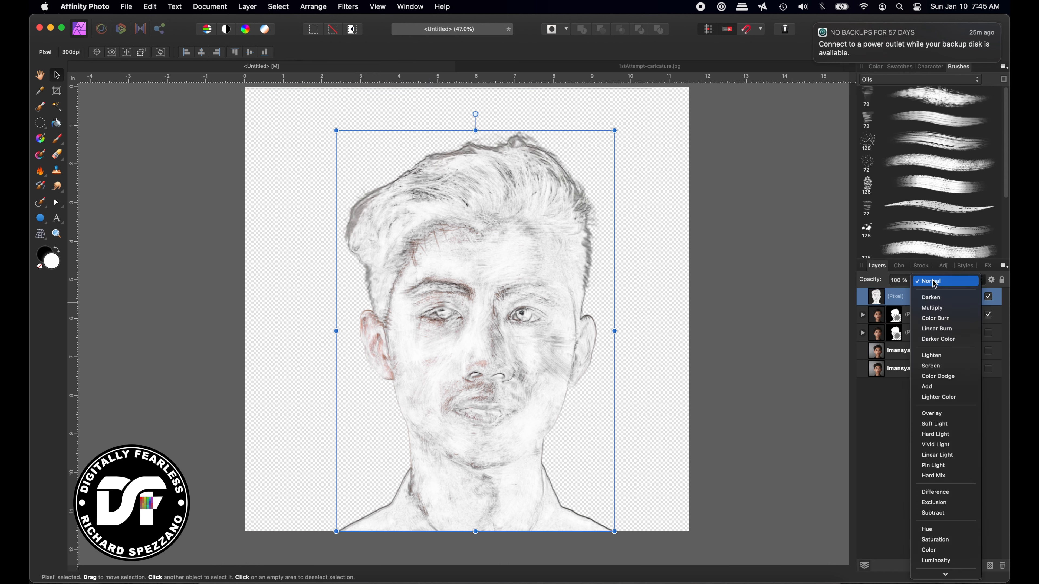
key(Down)
key(Down)
key(Down)
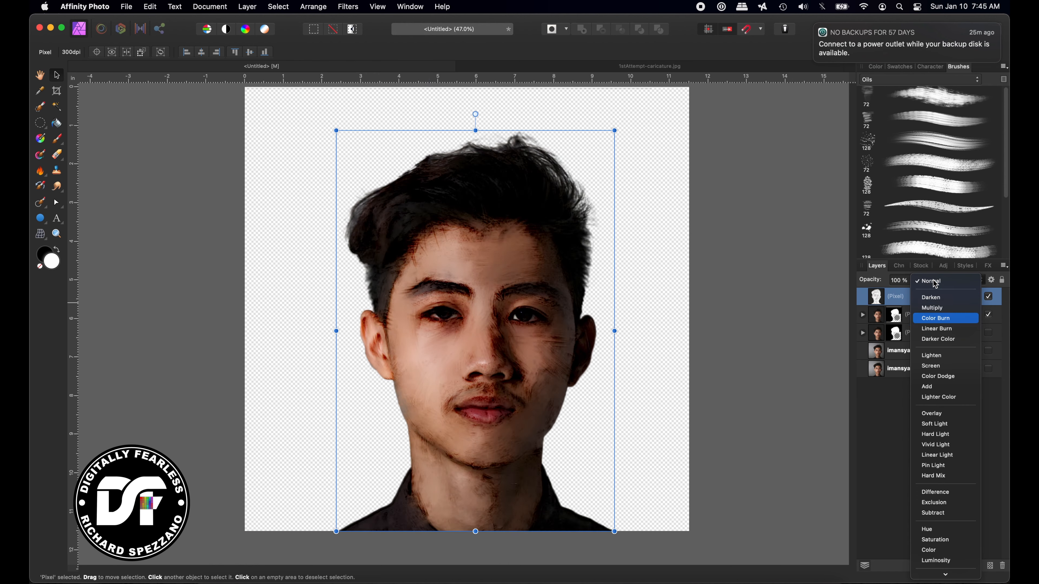
key(Down)
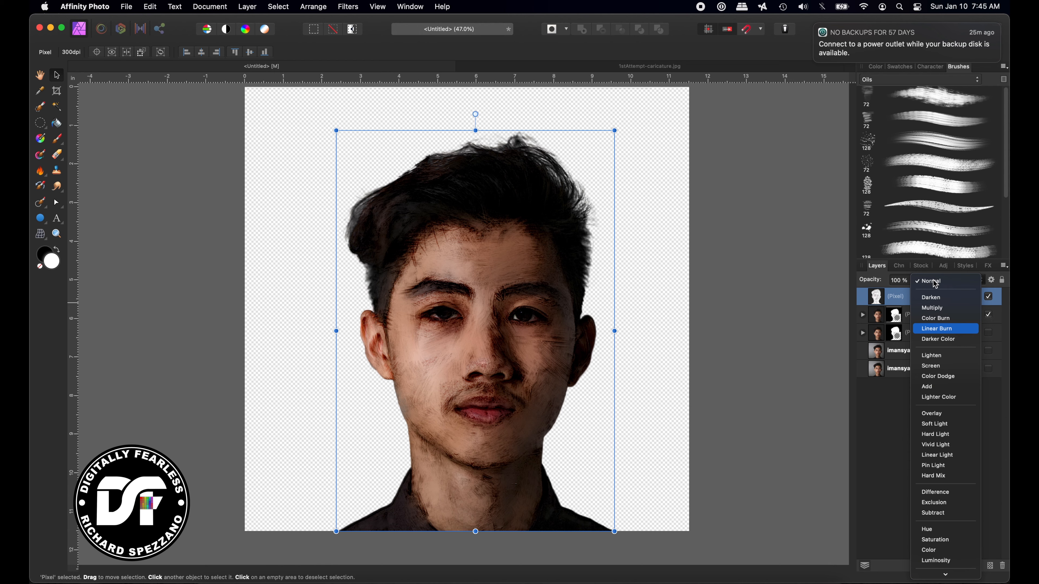
key(Down)
key(Up)
key(Up)
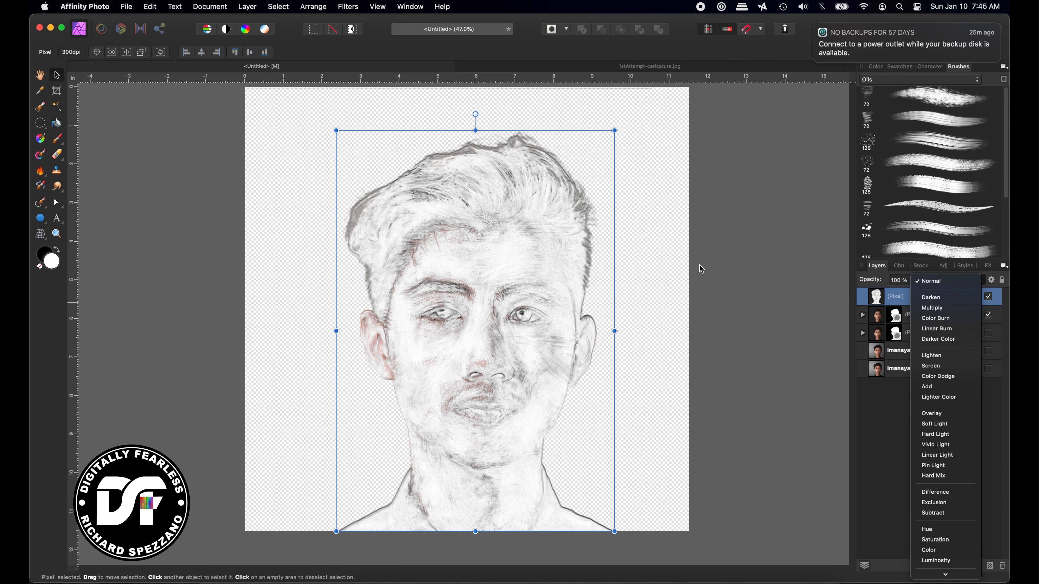
click(927, 335)
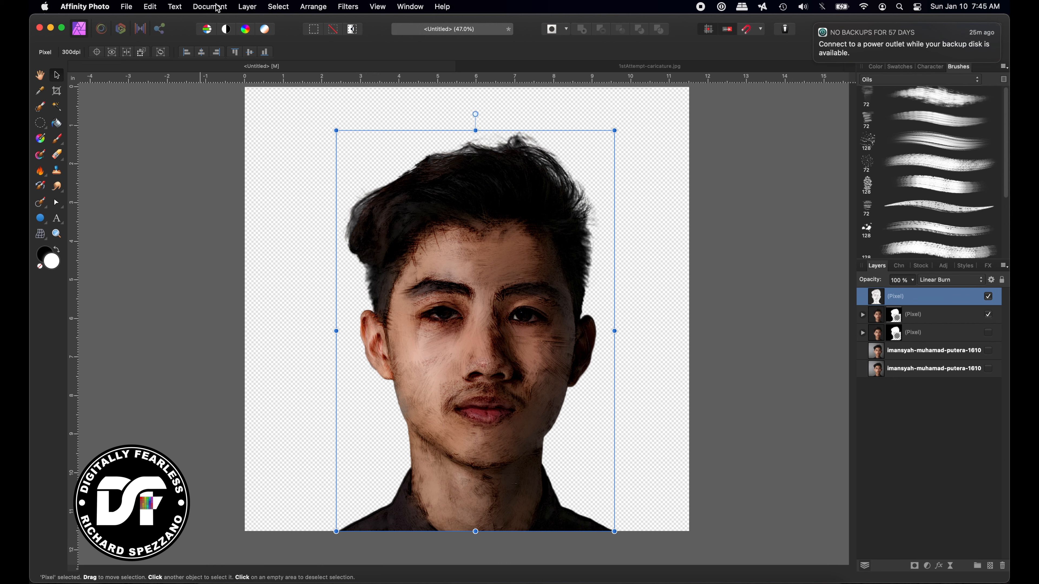
- Merge the visible layers into a new layer and hide the sketch and portrait layers below it
click(246, 7)
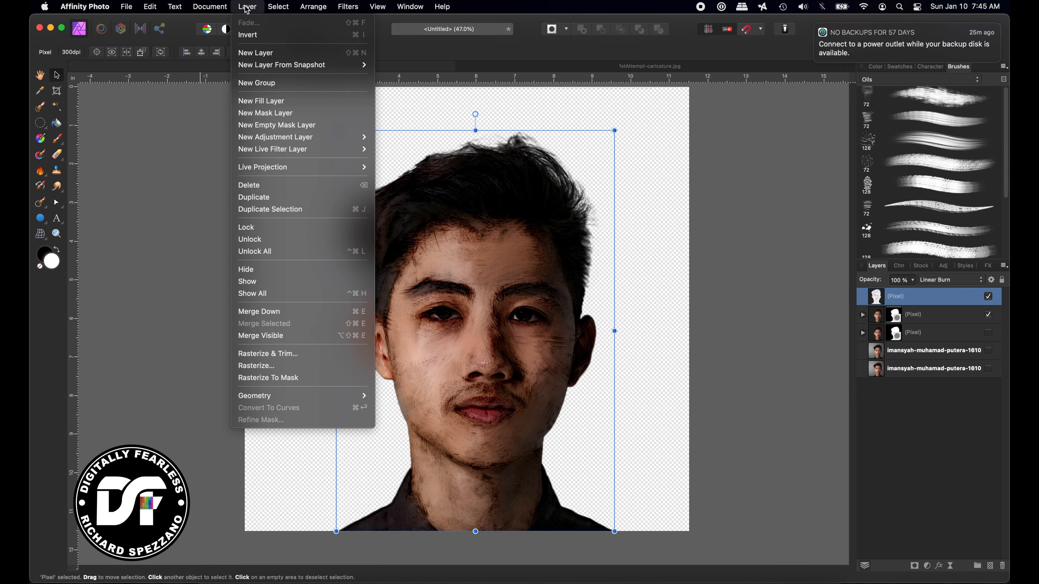
click(285, 336)
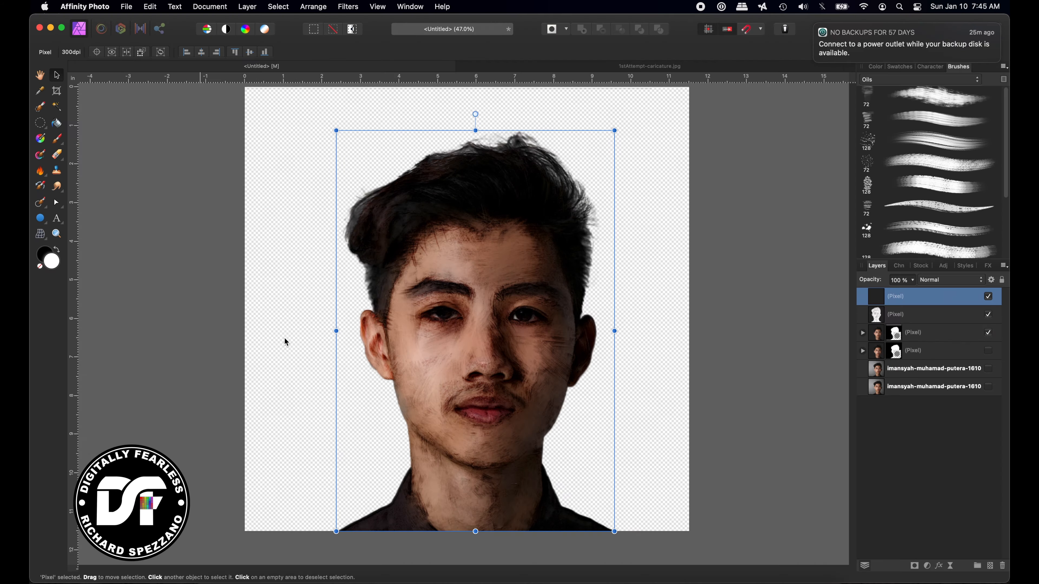
click(987, 314)
click(988, 332)
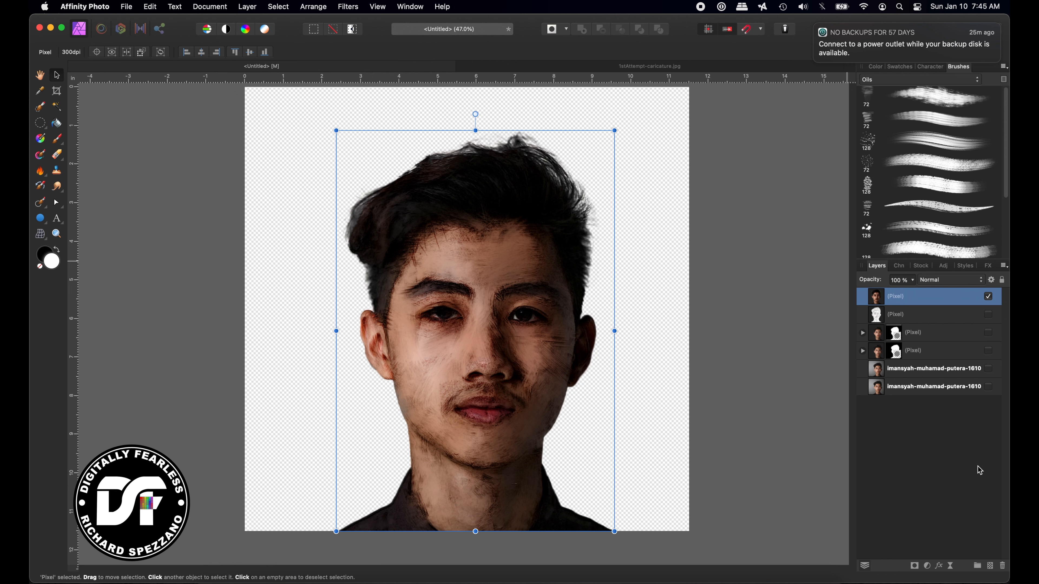
- Enlarge the subject's left eye on the merged portrait with a live Pinch / Punch filter at about 75.1 strength and 425 px radius
click(950, 565)
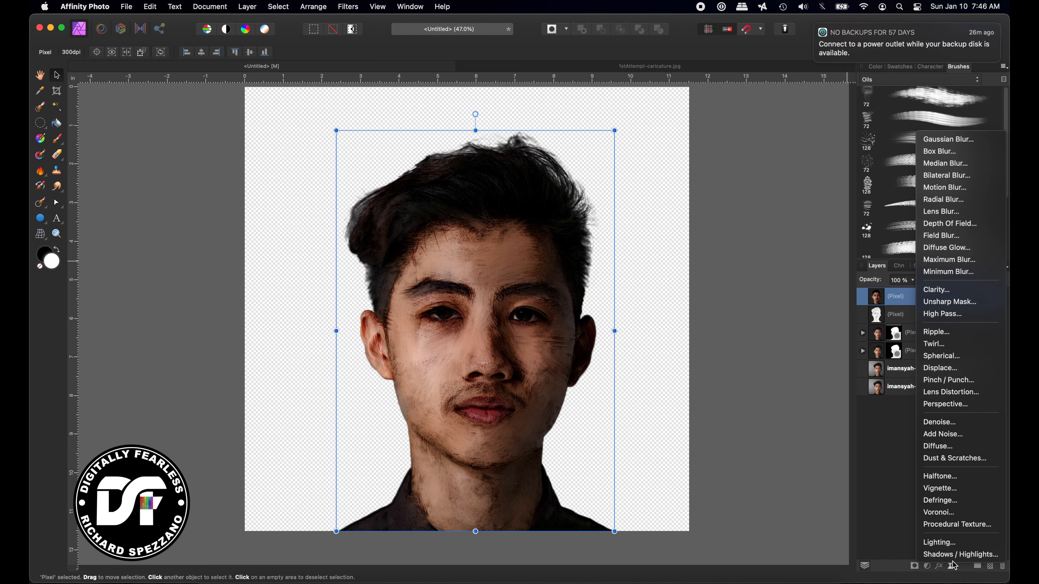
click(958, 380)
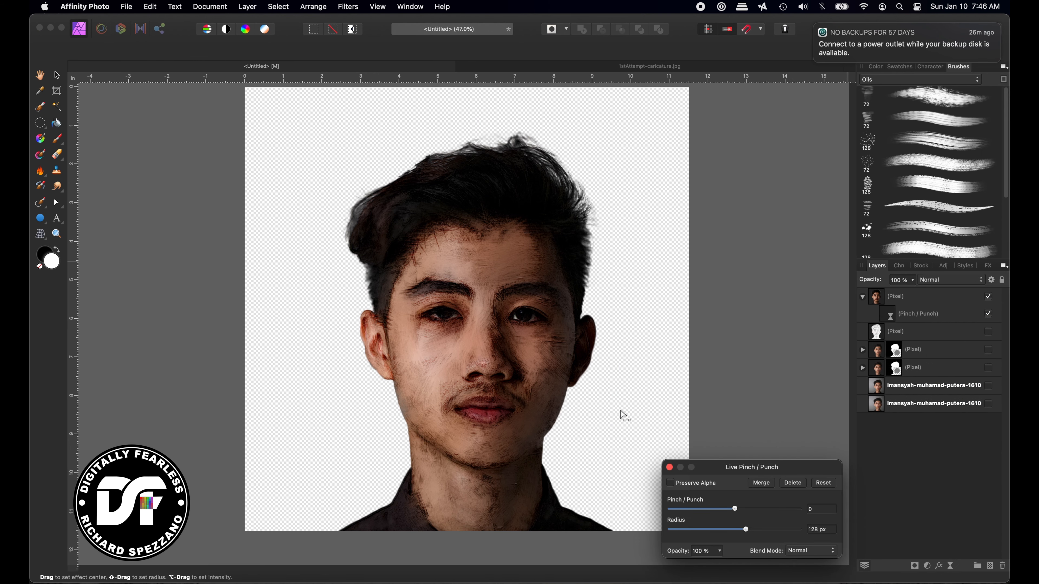
drag(735, 509, 782, 529)
click(526, 318)
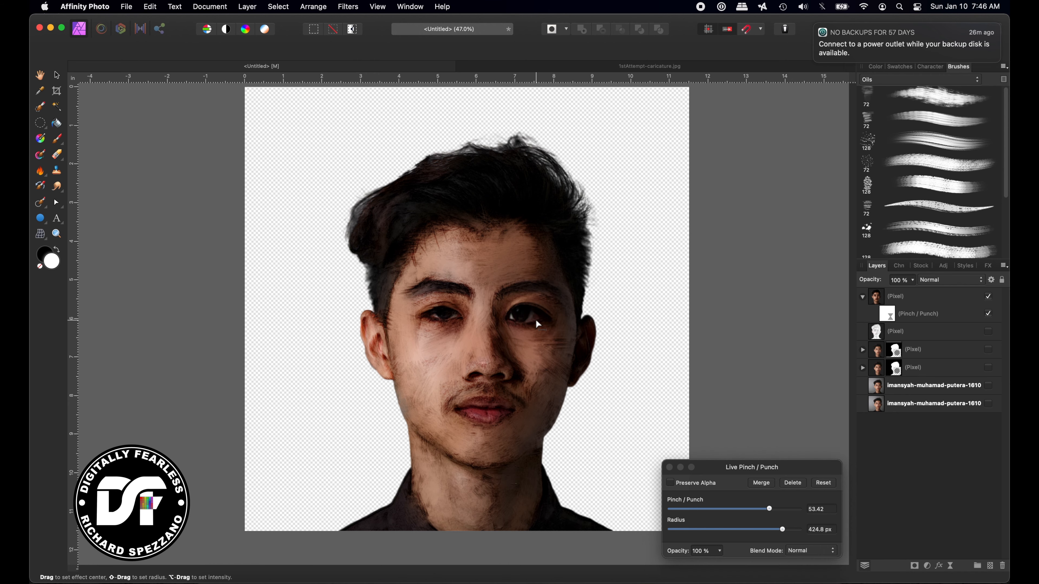
drag(529, 330, 526, 311)
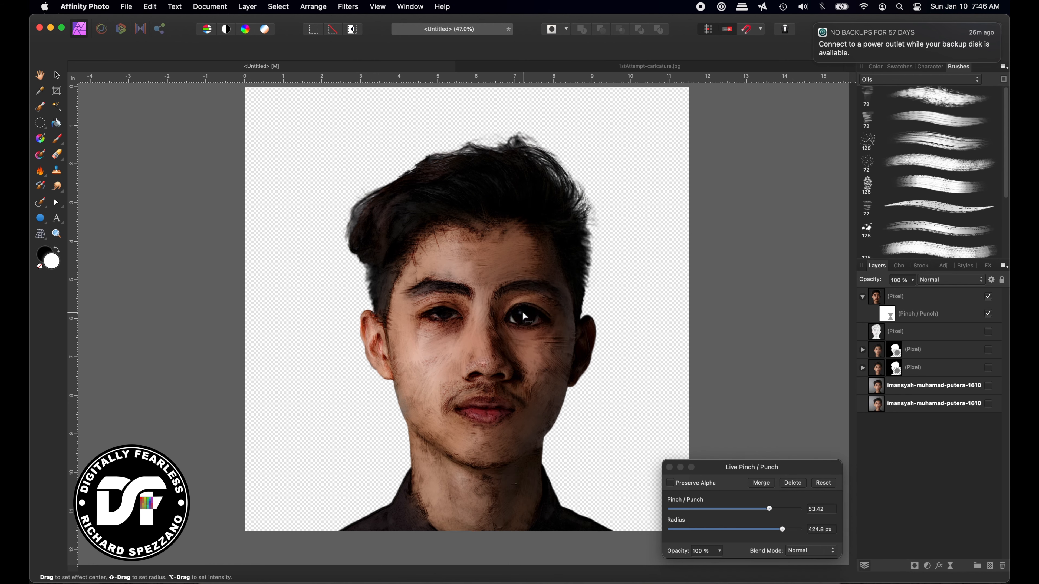
mouse_move(782, 528)
mouse_down()
mouse_move(790, 531)
mouse_move(775, 531)
mouse_move(781, 510)
mouse_move(798, 510)
mouse_move(777, 510)
mouse_move(785, 531)
mouse_up()
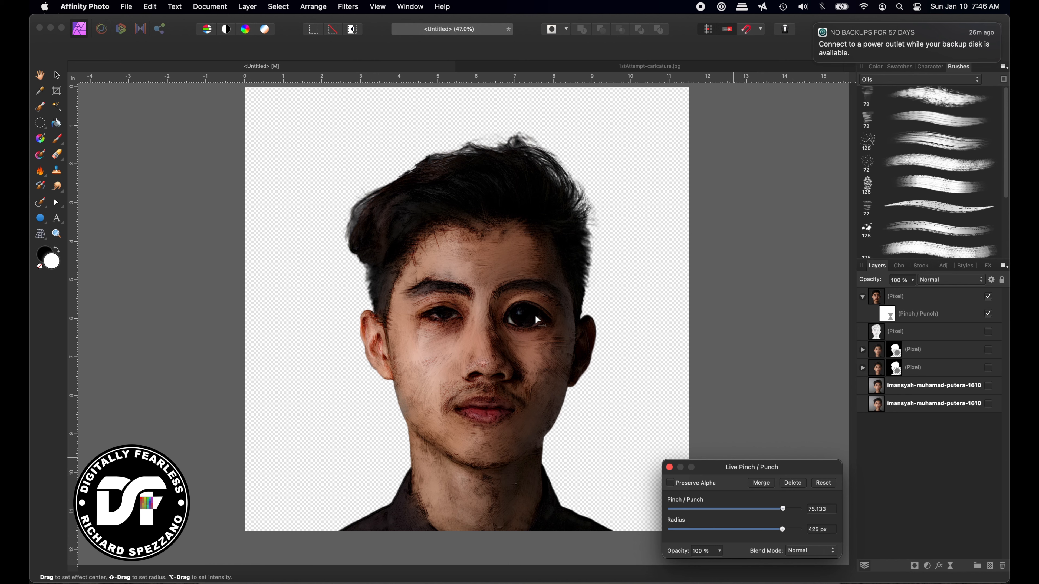
click(670, 468)
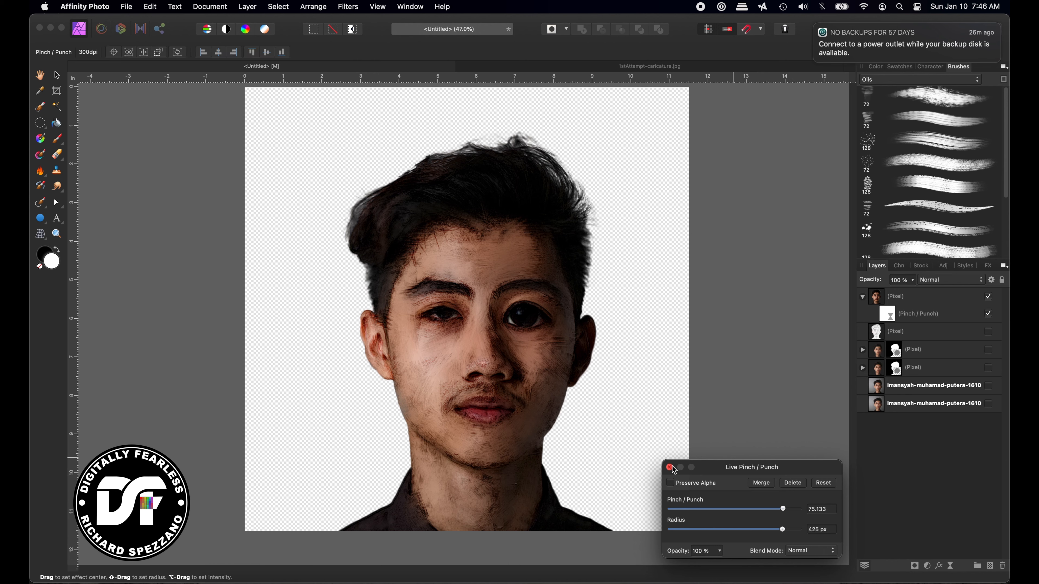
click(670, 468)
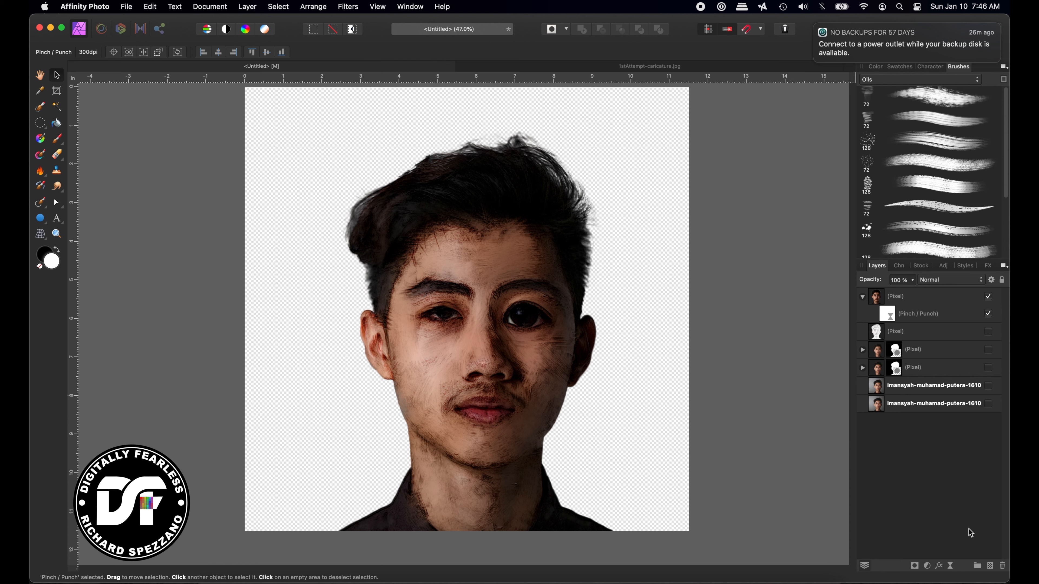
- Add a second live Pinch / Punch filter centred on the subject's right eye with about 69.9 strength and 954.1 px radius
click(951, 566)
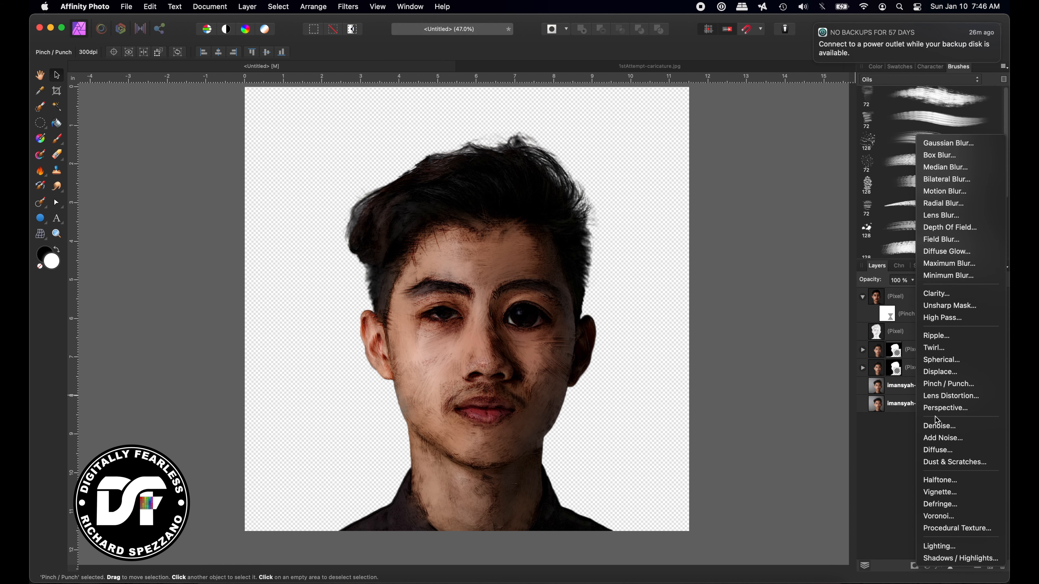
click(937, 387)
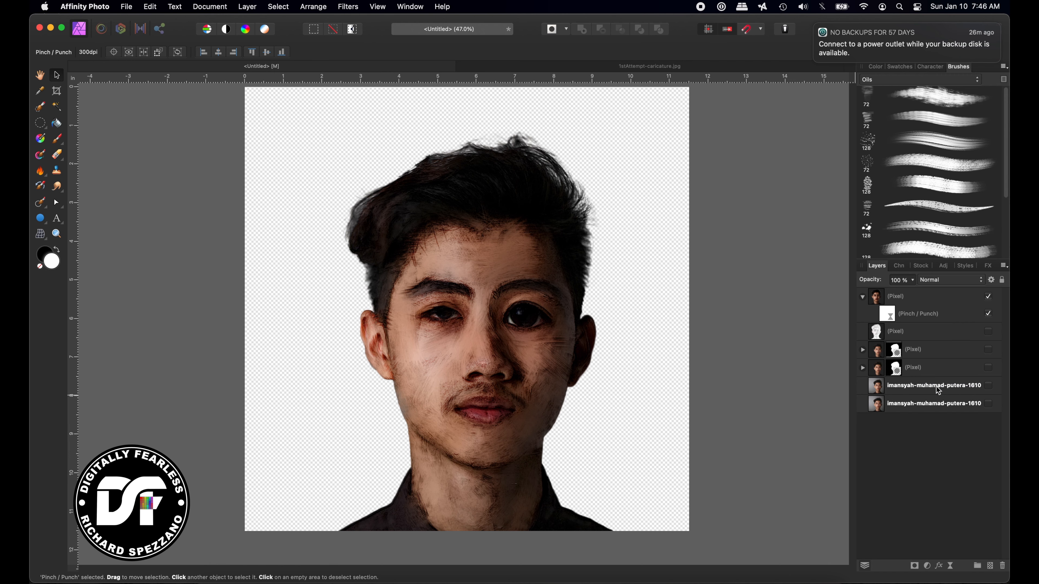
click(440, 313)
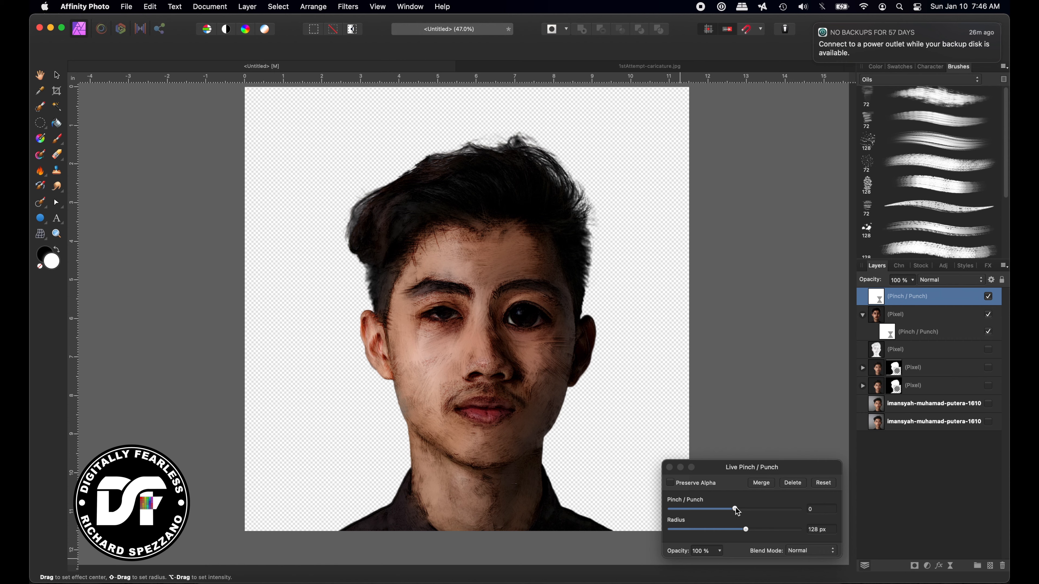
drag(736, 512, 796, 524)
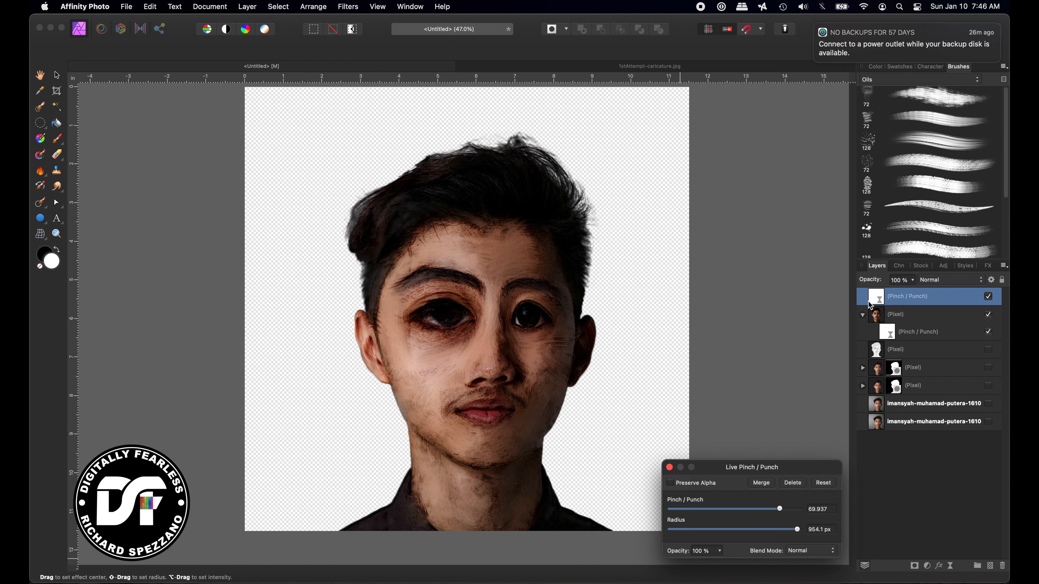
- Nest the second Pinch / Punch filter inside the merged portrait and set the subject's left-eye filter to about 77.9 strength and 1023.4 px radius
drag(870, 305, 886, 318)
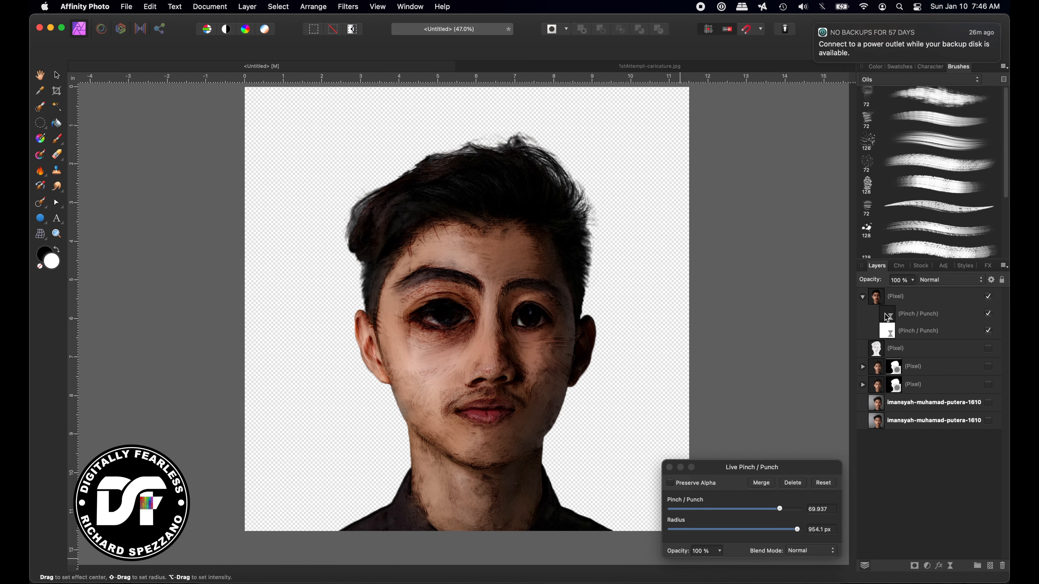
click(887, 335)
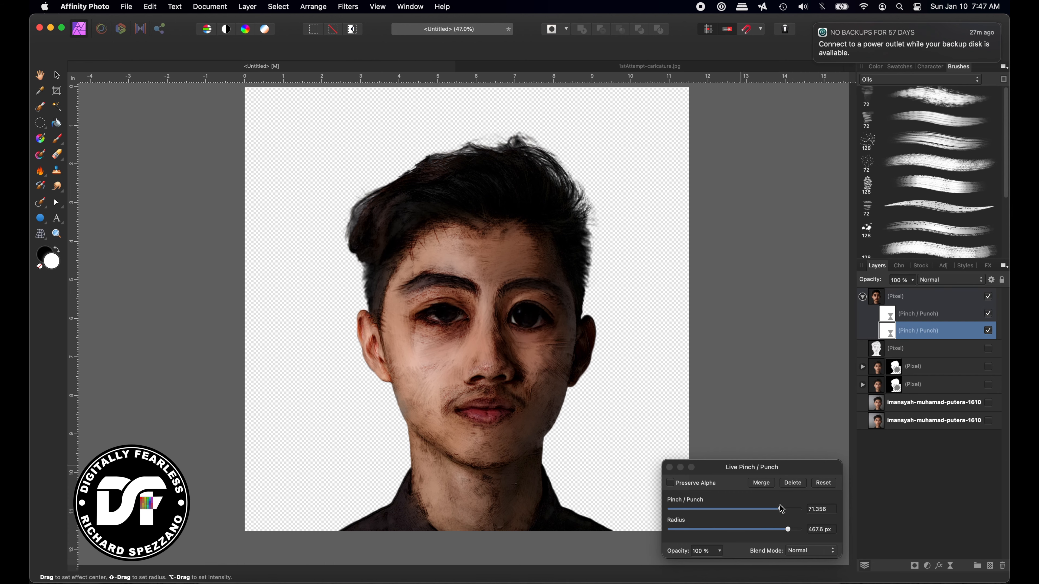
drag(781, 508, 800, 529)
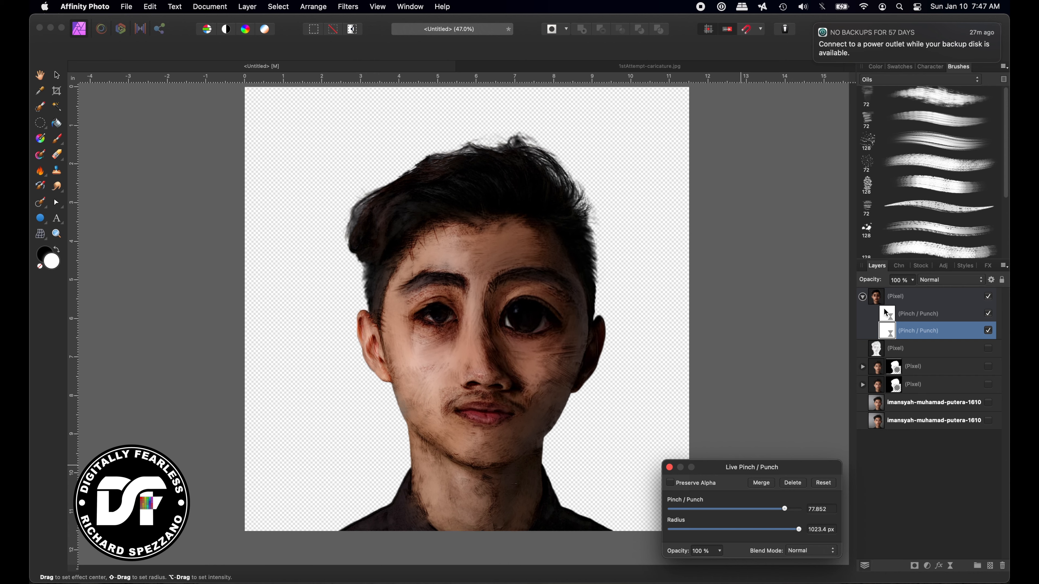
- Raise the subject's right-eye Pinch / Punch strength to about 77.3 and rasterize the merged portrait layer with its filters
click(888, 315)
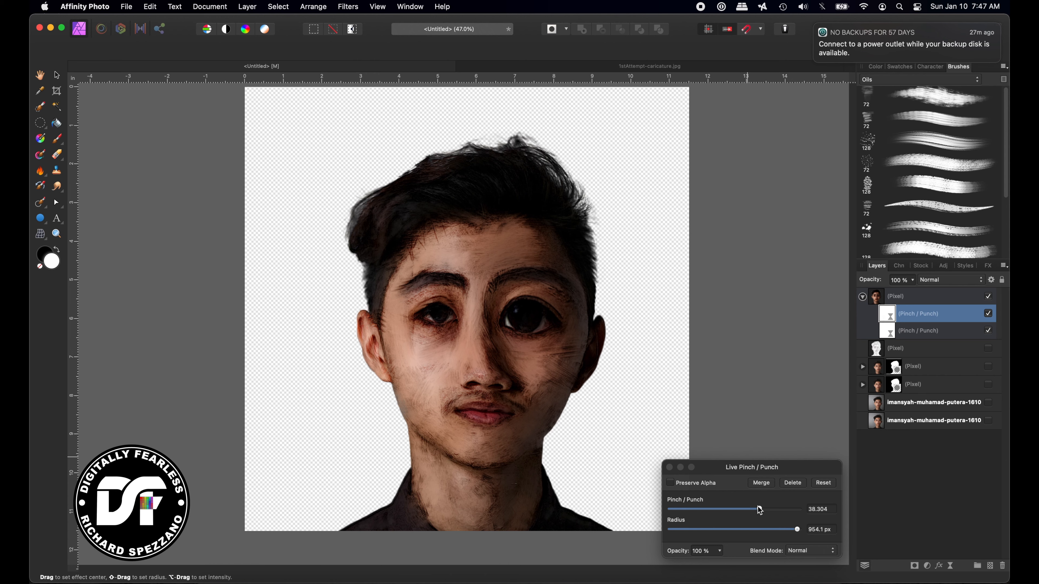
drag(758, 508, 786, 501)
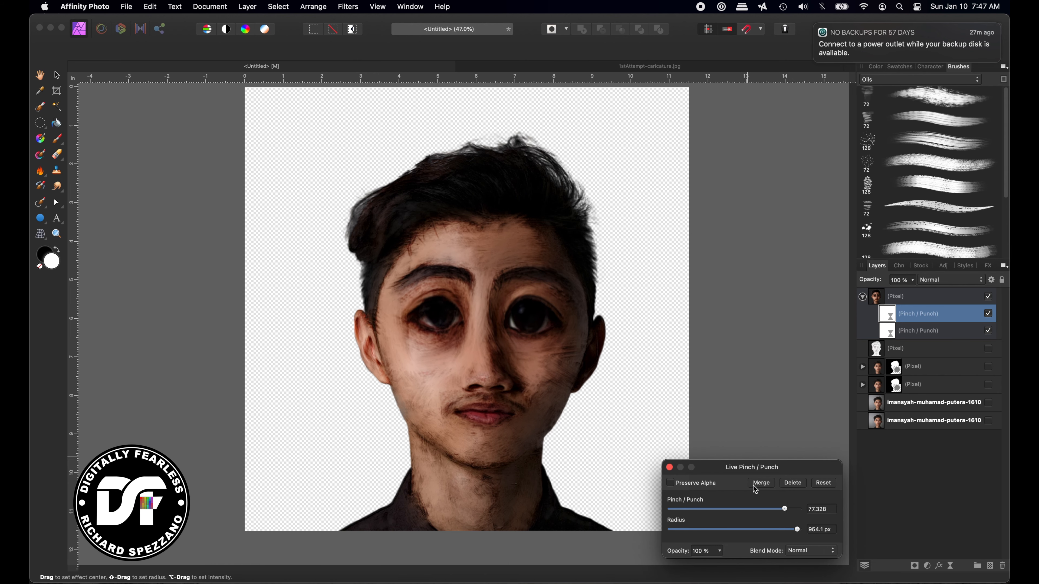
click(669, 467)
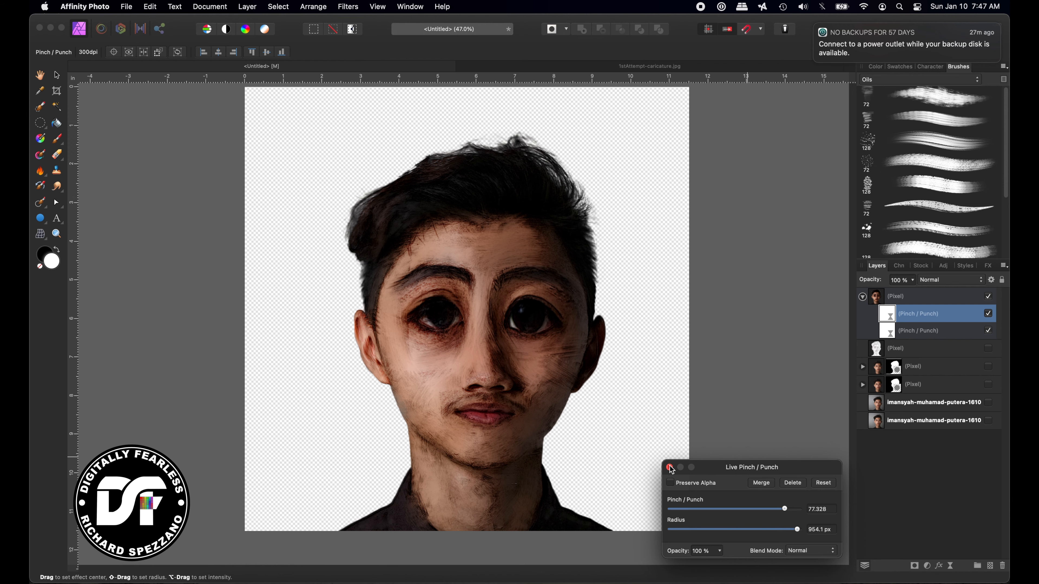
right_click(911, 302)
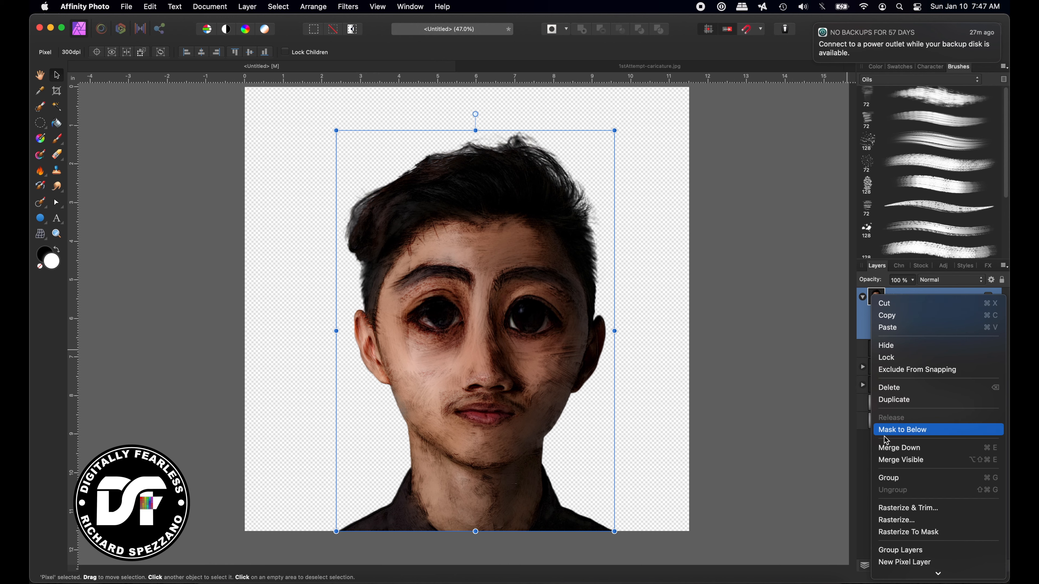
click(883, 494)
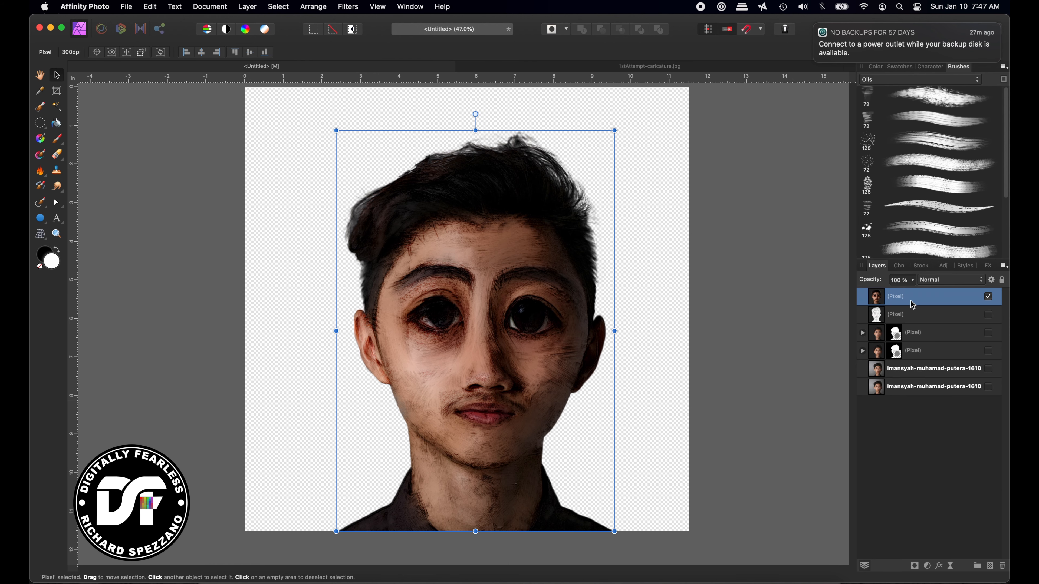
- Switch to the Liquify persona and push both cheeks outward with the 1024 px Push Forward brush
click(105, 32)
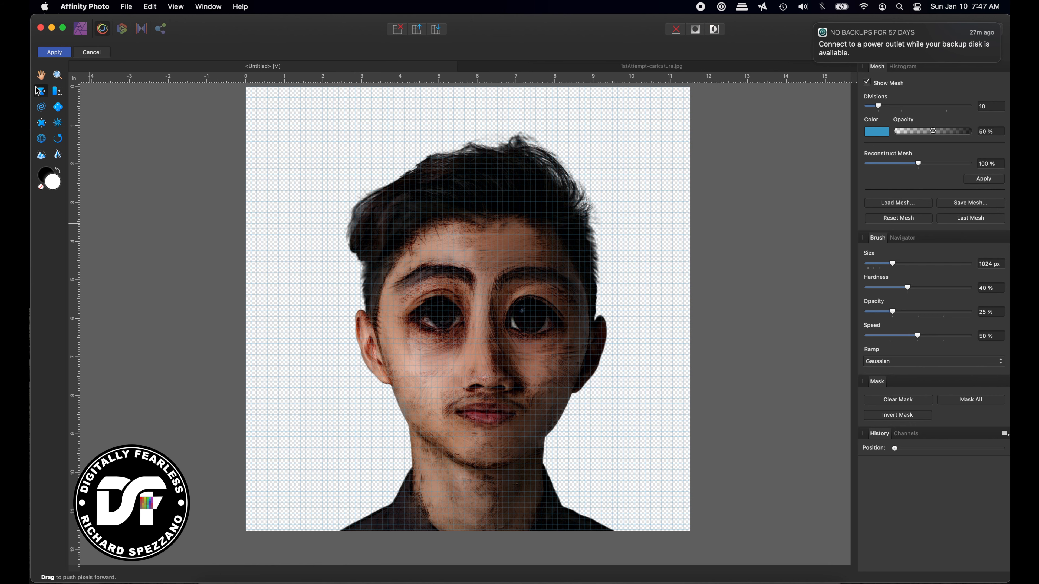
mouse_move(500, 303)
mouse_down()
mouse_move(532, 331)
mouse_move(545, 367)
mouse_move(577, 360)
mouse_move(573, 351)
mouse_up()
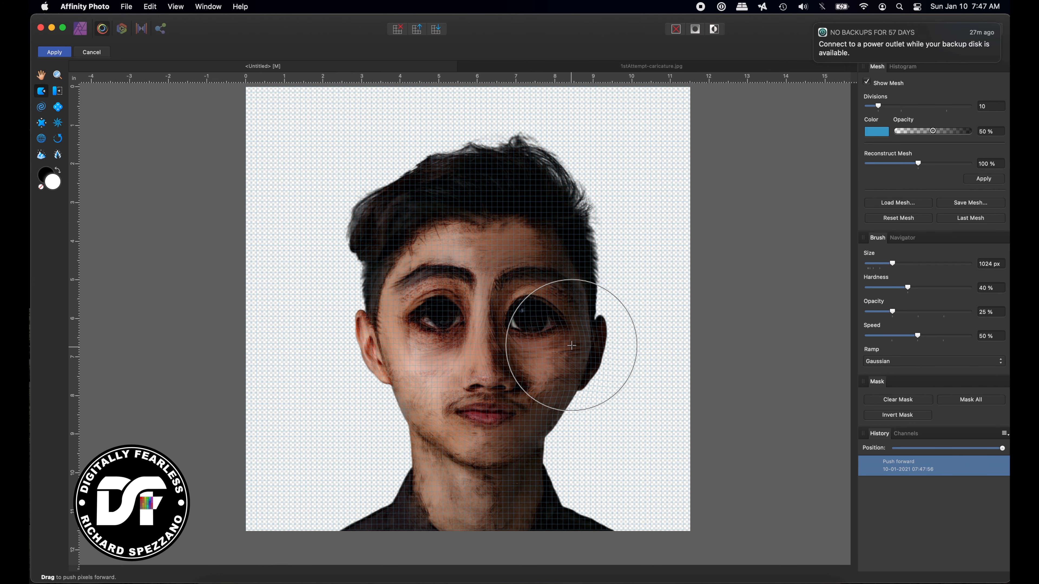
drag(432, 415, 394, 371)
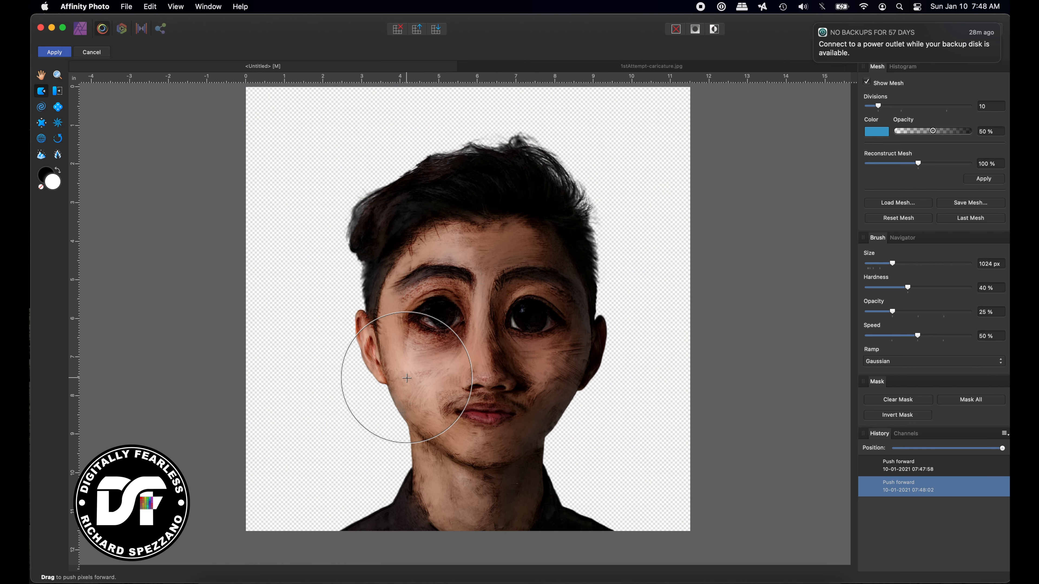
drag(545, 372, 559, 374)
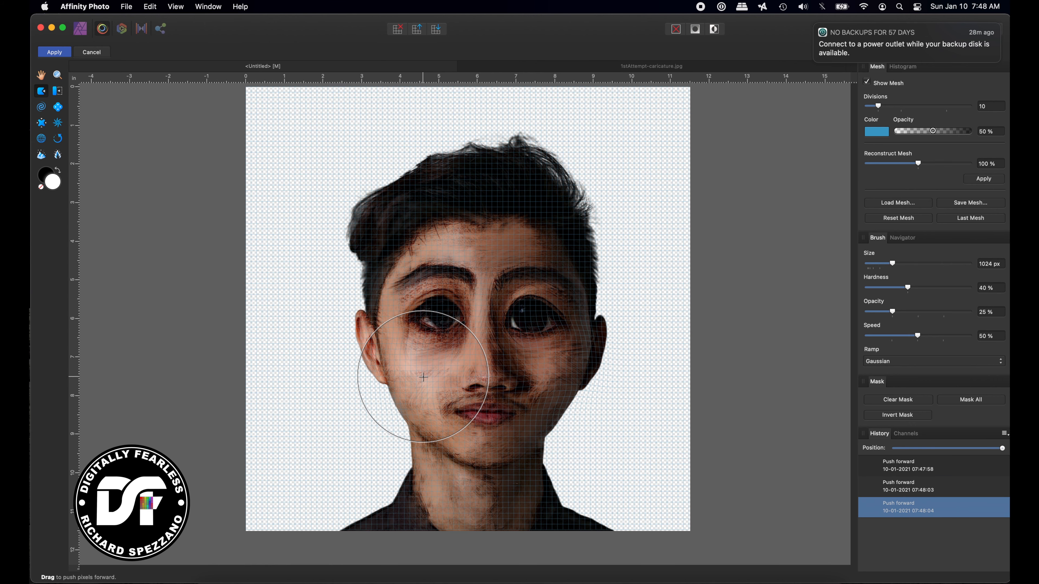
- Push the mouth and jaw downward with several Push Forward strokes, and undo the last two strokes
mouse_move(422, 378)
mouse_down()
mouse_move(408, 371)
mouse_move(490, 399)
mouse_move(498, 440)
mouse_move(480, 475)
mouse_up()
drag(442, 433, 432, 468)
drag(508, 422, 519, 432)
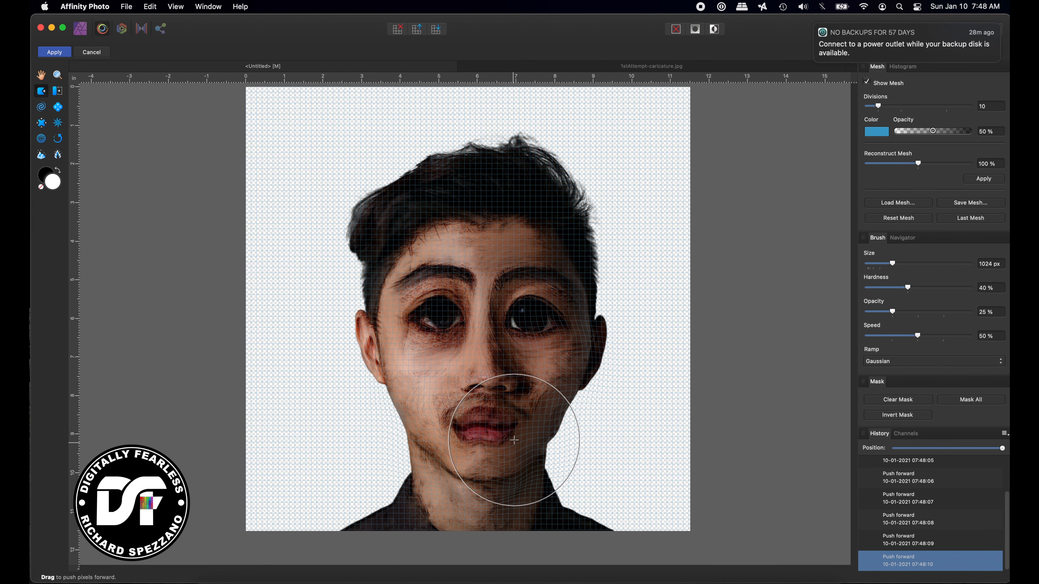
key(super+z)
key(super+z)
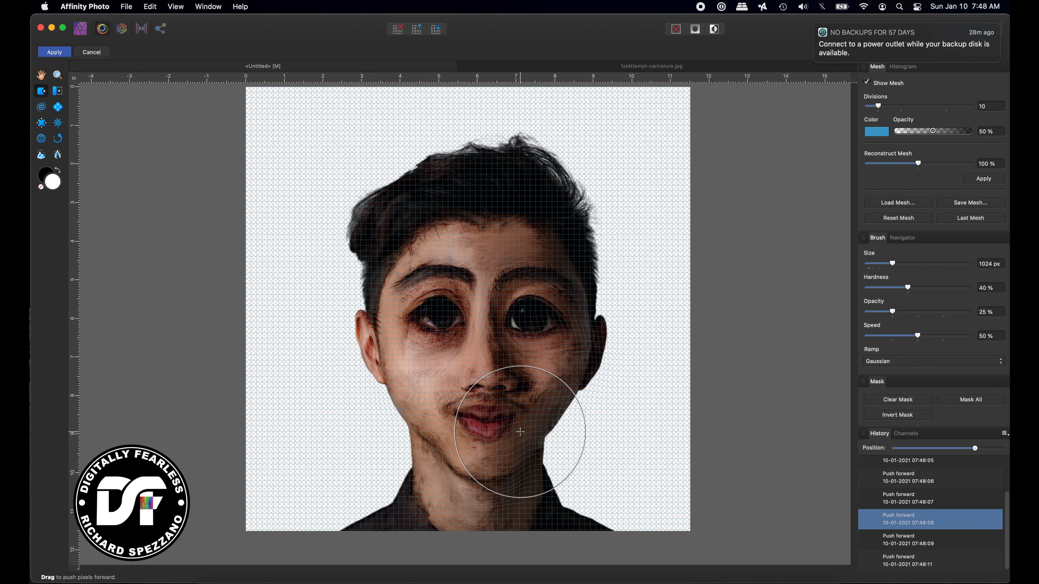
- Enlarge the Liquify brush to about 1791 px and push the nose, mouth and chin downward
key(bracketright)
key(bracketright)
key(bracketright)
key(bracketright)
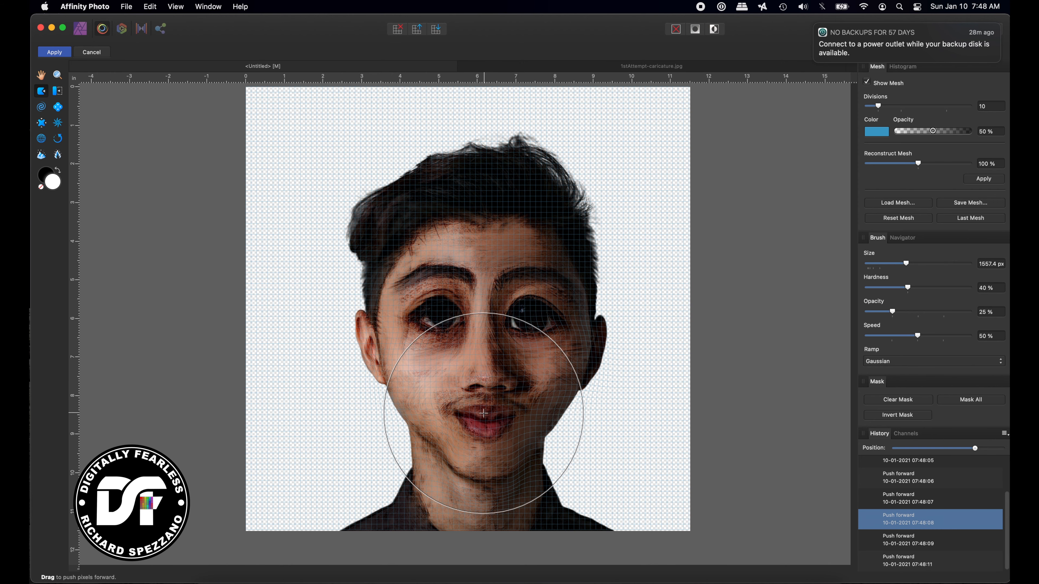
drag(494, 424, 487, 480)
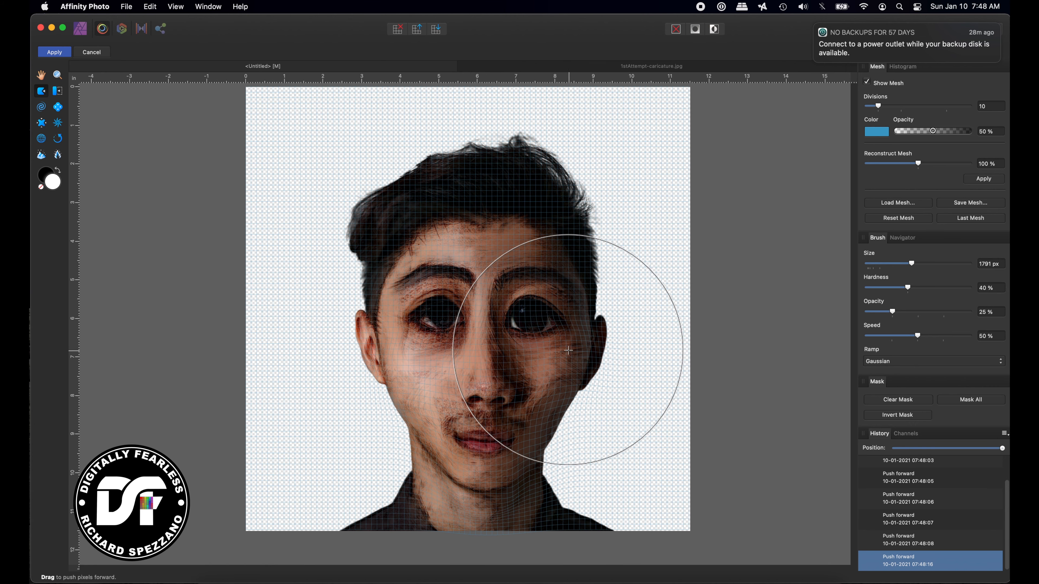
- Push the forehead upward and widen both sides of the face outward around the eyes and cheeks
drag(481, 199, 482, 175)
mouse_move(389, 314)
mouse_down()
mouse_move(425, 347)
mouse_move(391, 348)
mouse_up()
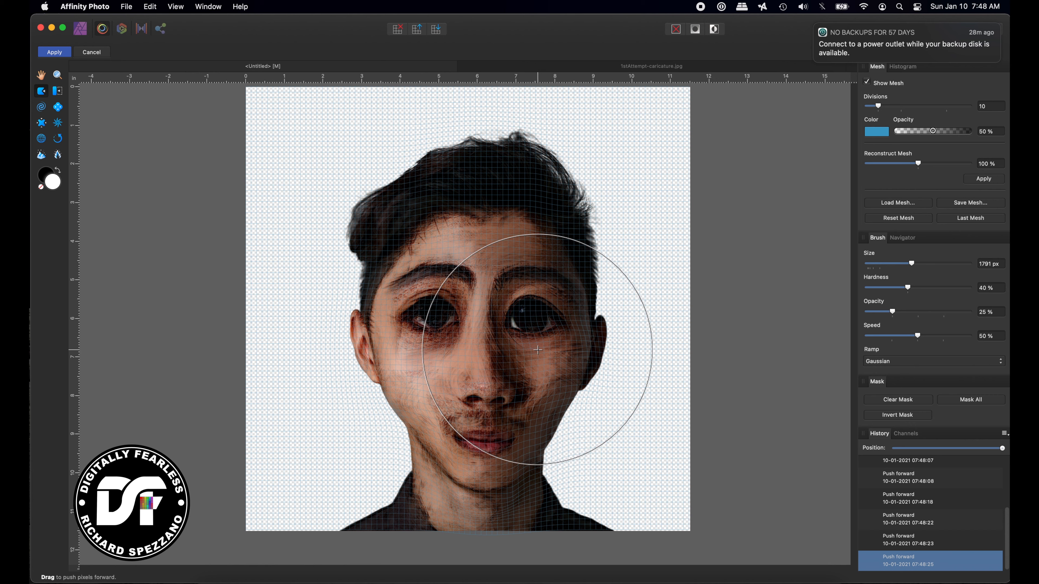
drag(538, 350, 580, 353)
drag(431, 361, 402, 360)
mouse_move(513, 387)
mouse_down()
mouse_move(586, 398)
mouse_move(562, 385)
mouse_move(570, 362)
mouse_up()
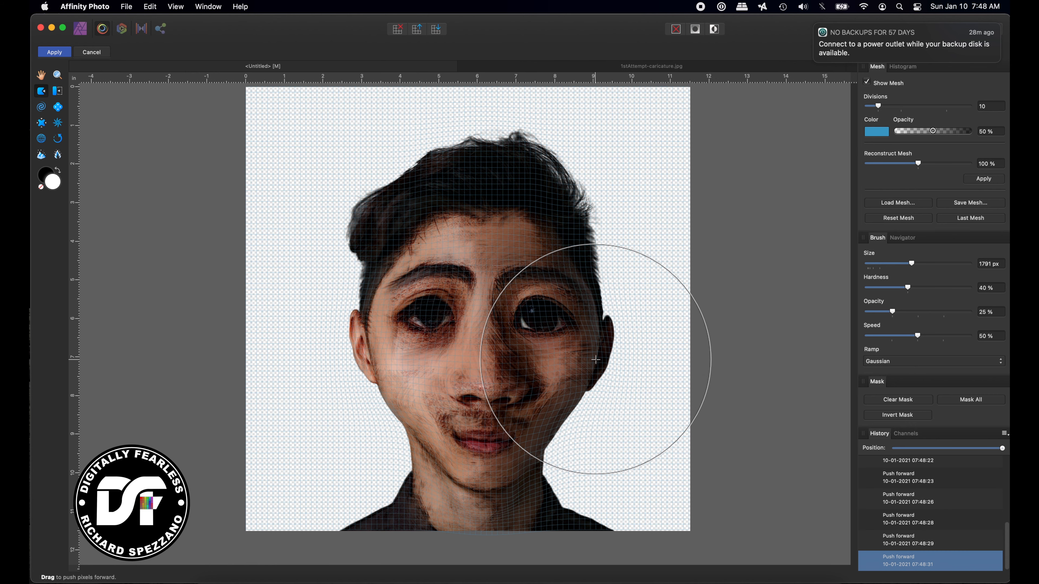
- Push the chin and neck downward, nudge the hair, and apply the Liquify changes to the portrait
mouse_move(506, 465)
mouse_down()
mouse_move(488, 442)
mouse_move(485, 563)
mouse_up()
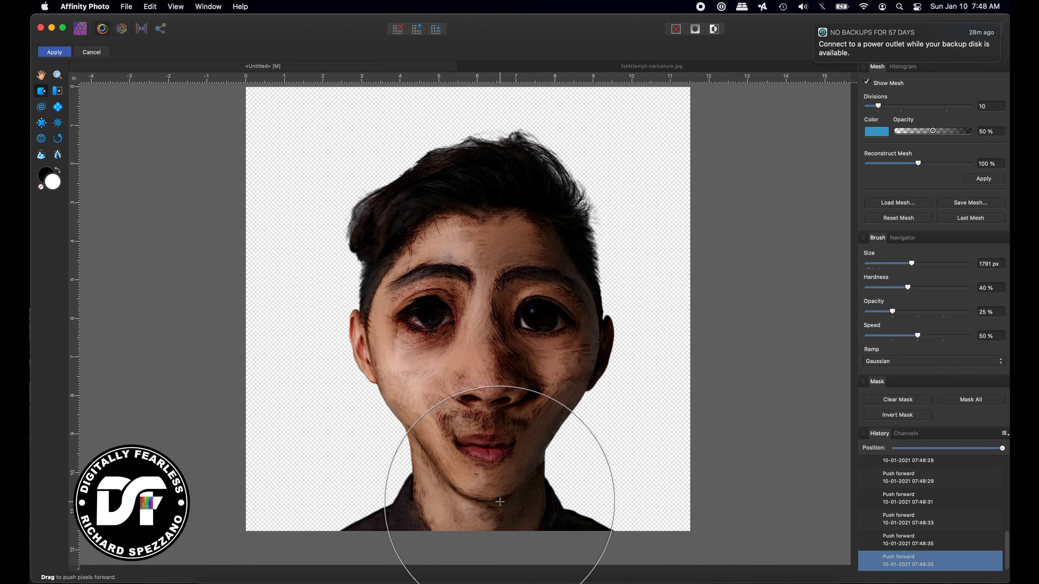
drag(528, 178, 505, 174)
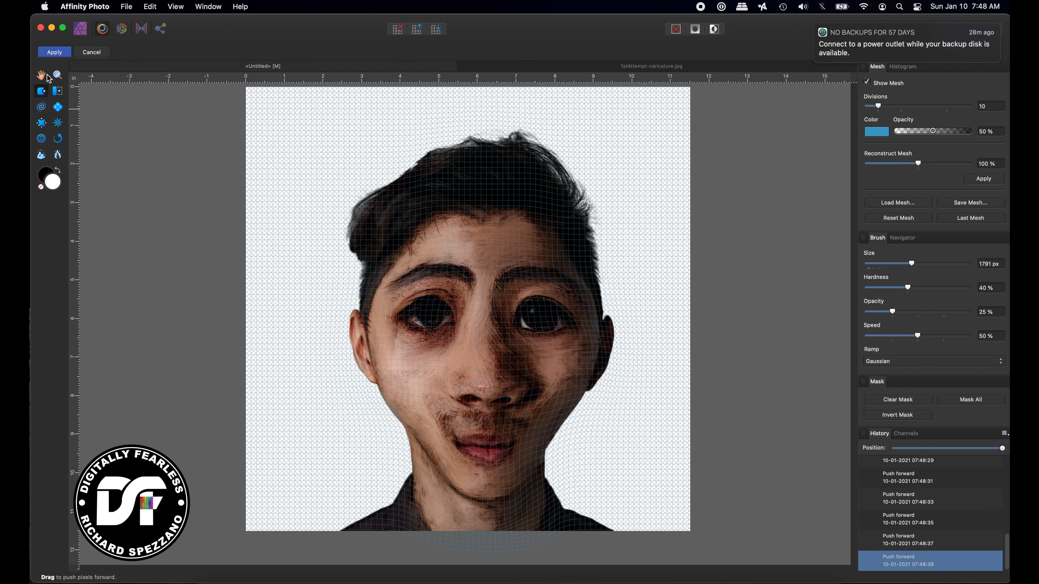
click(55, 52)
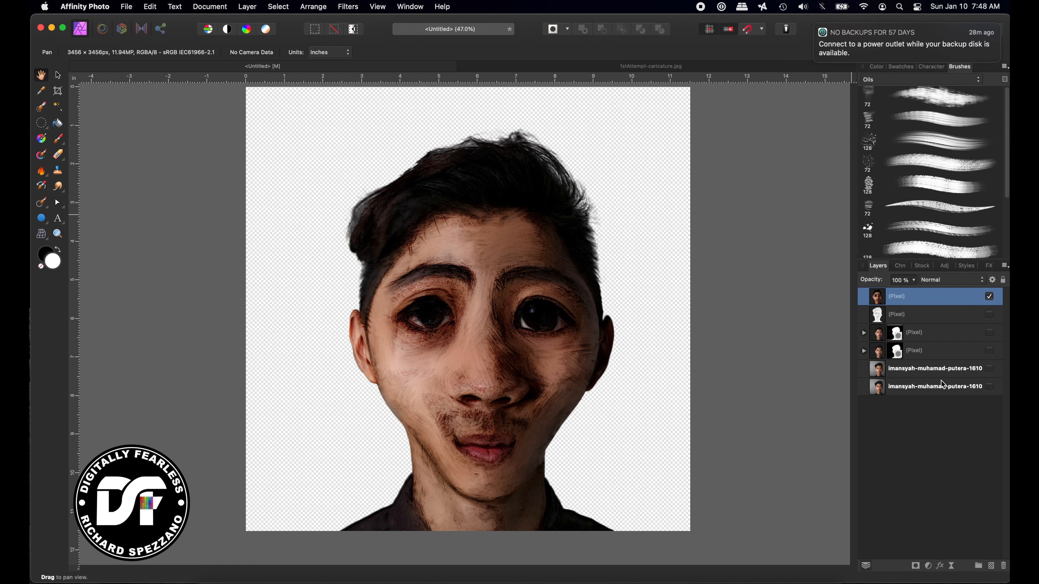
- Add a new pixel layer above the portrait and set the Paint Brush colour to pure red FF0000
key(super+shift+n)
double_click(899, 298)
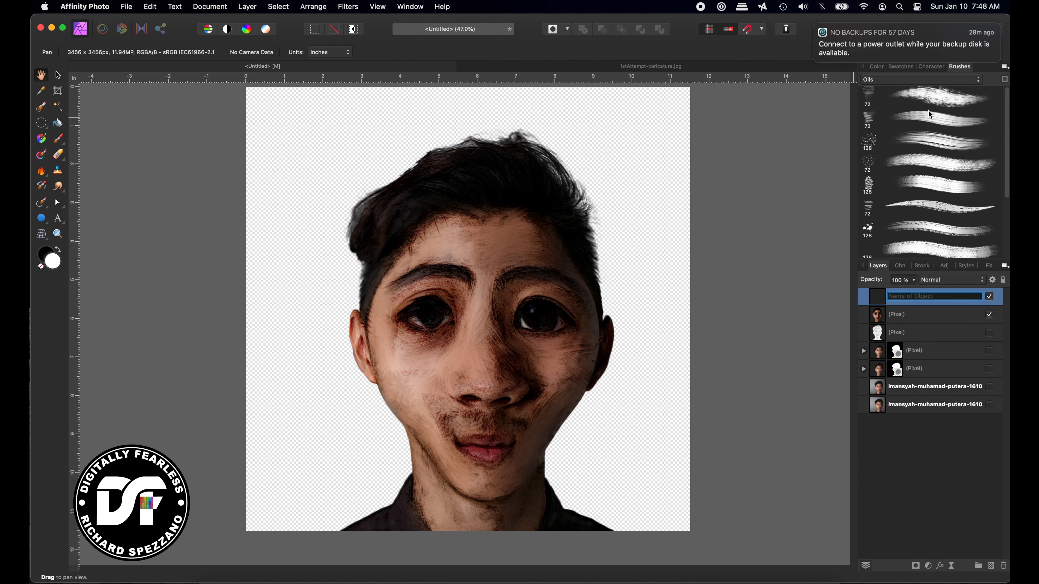
click(61, 139)
click(51, 257)
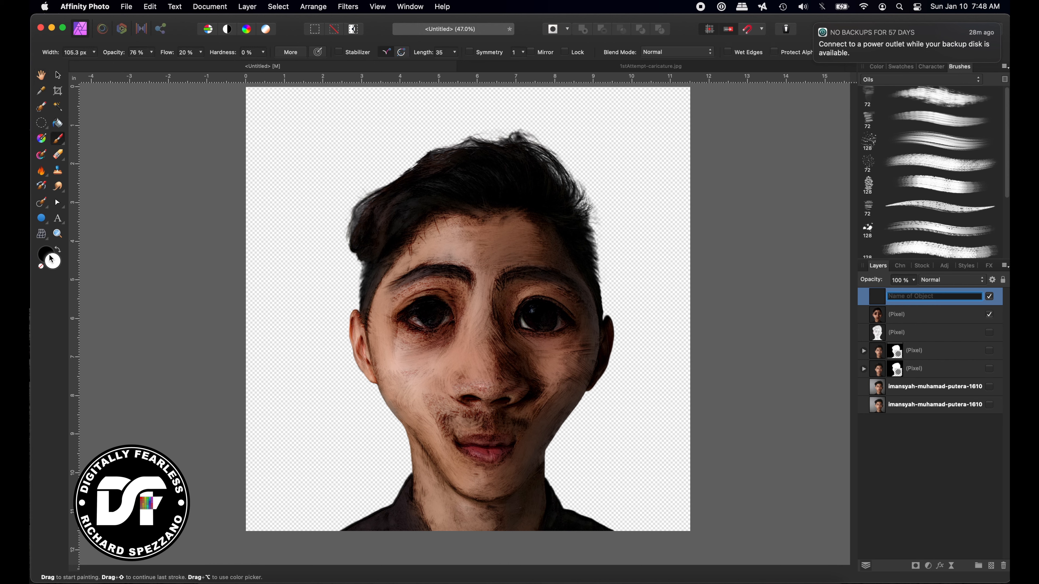
double_click(52, 262)
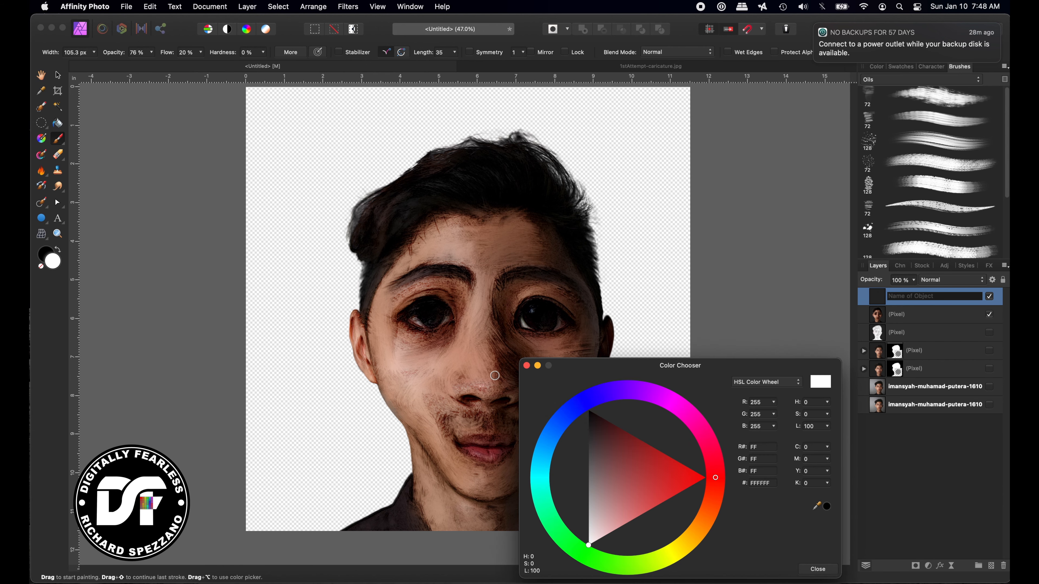
click(703, 478)
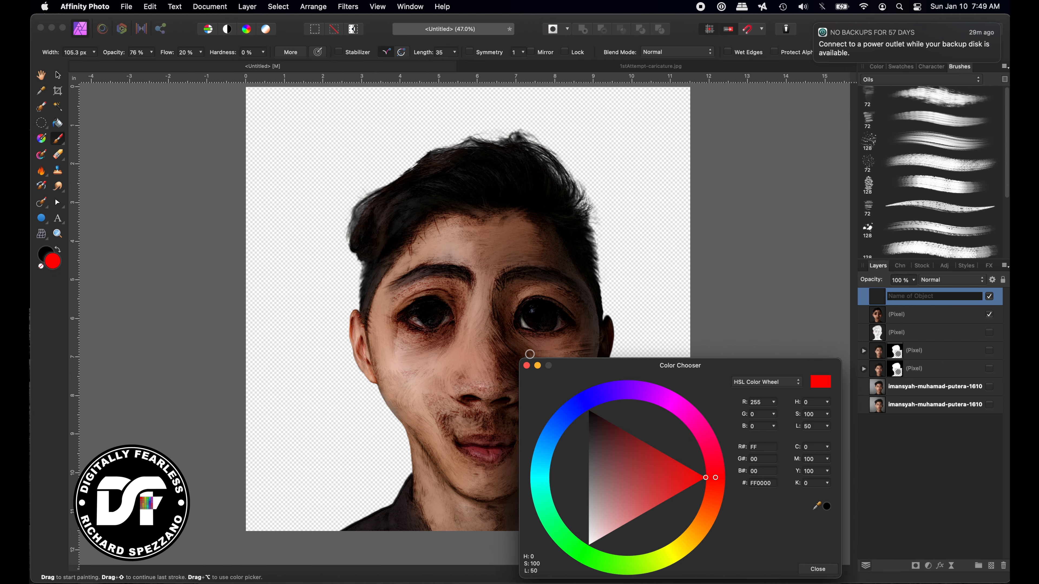
click(527, 366)
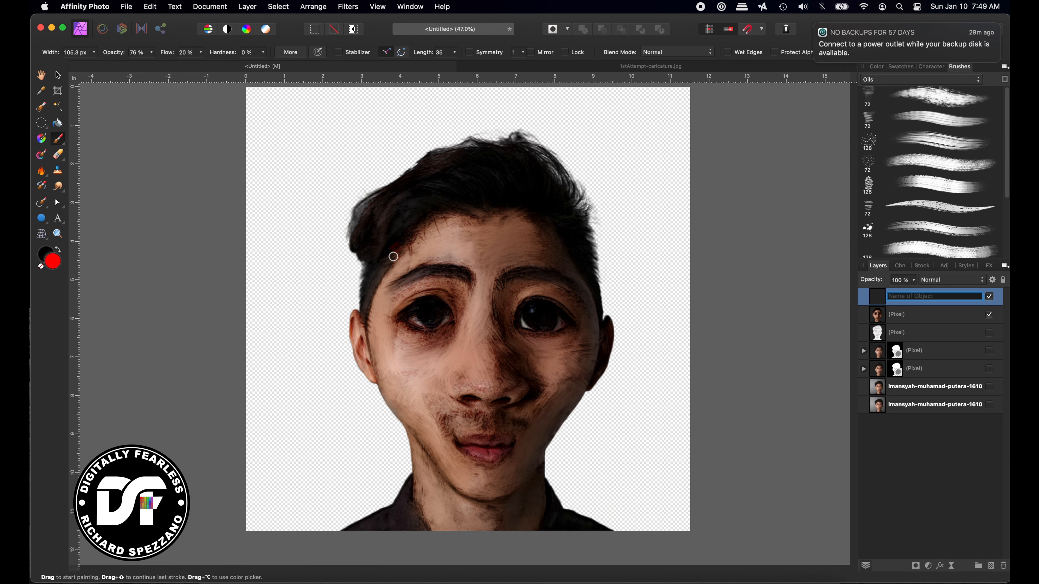
- Paint red strokes on the new layer over the hair at the subject's right temple
text(]]])
drag(388, 250, 363, 300)
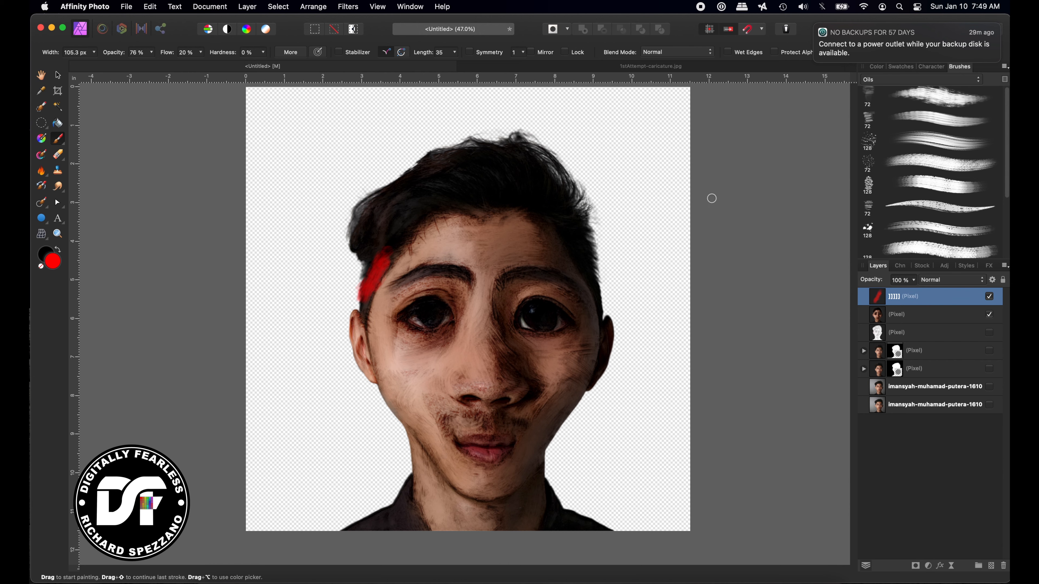
mouse_move(401, 239)
mouse_down()
mouse_move(370, 242)
mouse_move(408, 235)
mouse_move(374, 221)
mouse_up()
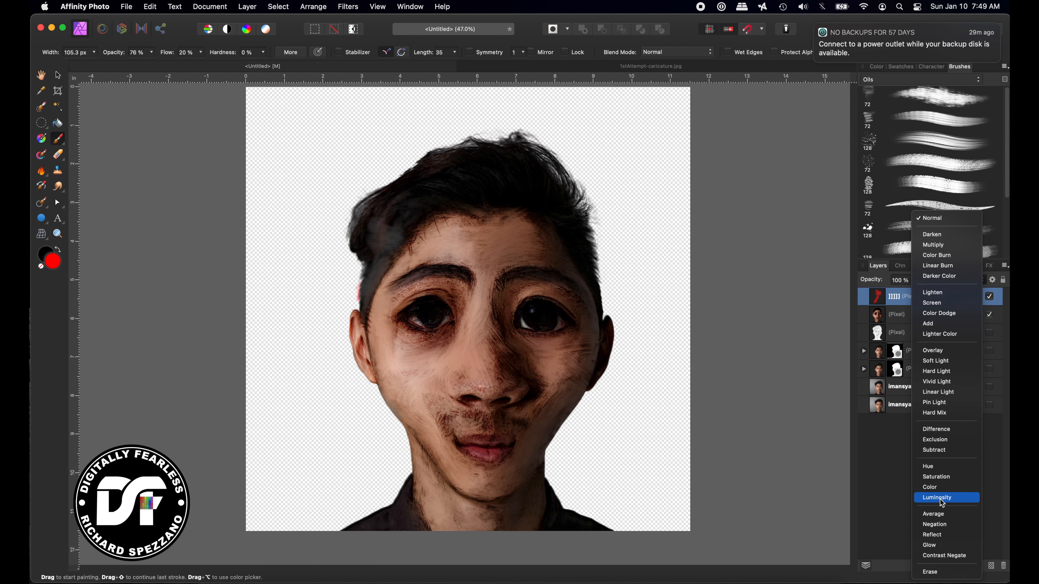
- Set the red paint layer's blend mode to Average and paint across the hair on the subject's right side, varying the brush width
click(934, 513)
drag(256, 205, 265, 206)
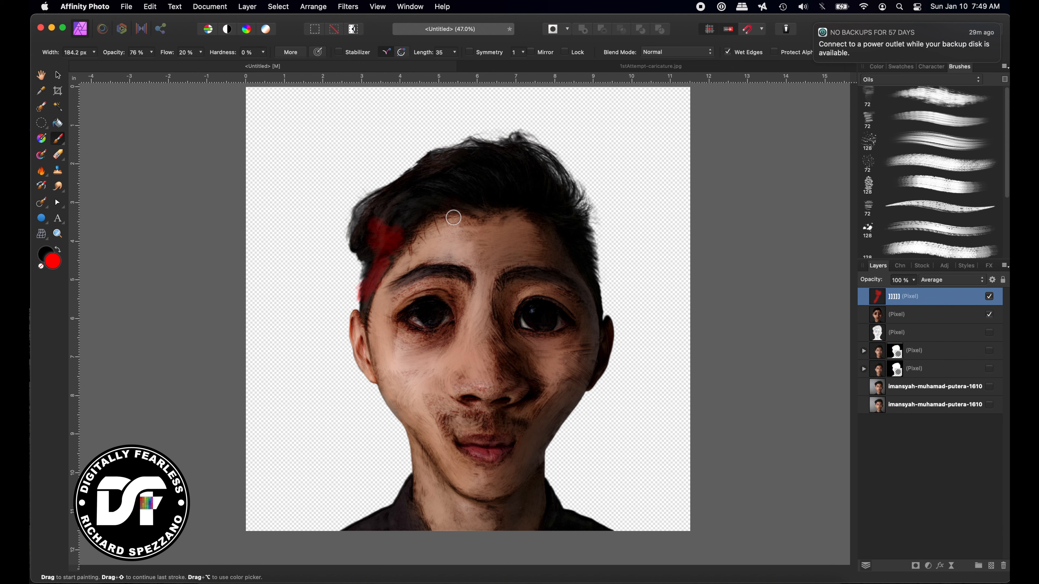
mouse_move(453, 217)
mouse_down()
mouse_move(415, 194)
mouse_move(443, 221)
mouse_move(400, 214)
mouse_move(420, 225)
mouse_move(405, 227)
mouse_move(378, 208)
mouse_move(390, 224)
mouse_move(370, 216)
mouse_move(388, 264)
mouse_move(365, 272)
mouse_move(386, 251)
mouse_up()
key(bracketleft)
key(bracketleft)
key(bracketleft)
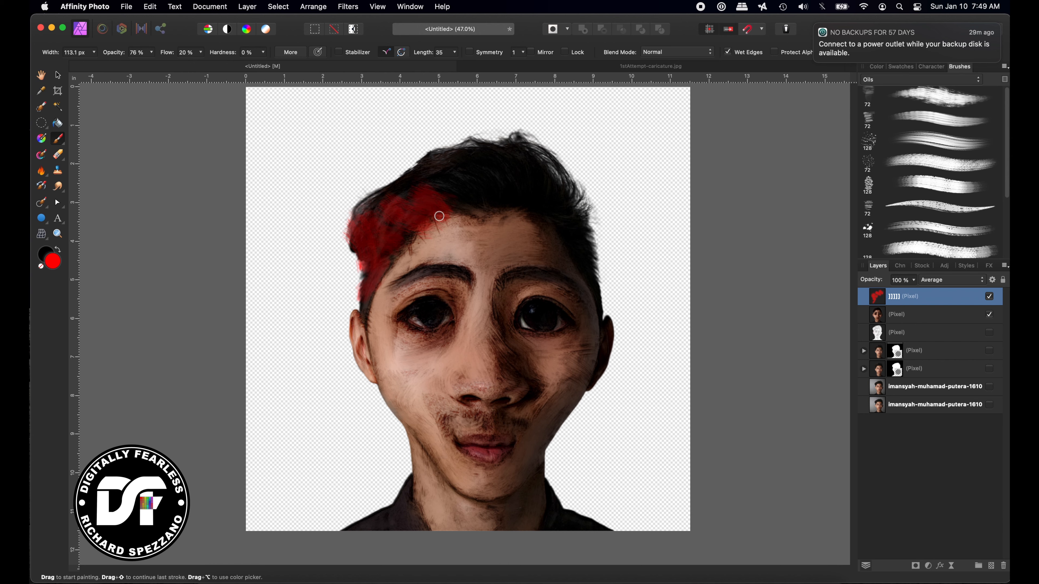
drag(458, 204, 455, 153)
key(bracketright)
key(bracketright)
key(bracketright)
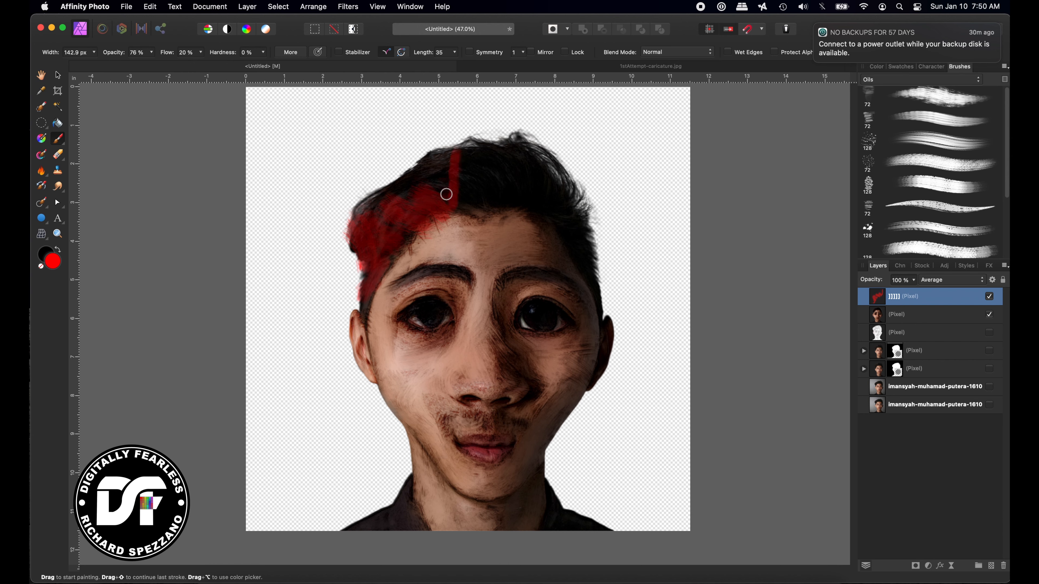
- Undo the red hair strokes and the Average blend mode until the paint layer is empty
key(super+z)
key(super+z)
key(super+z)
key(super+z)
key(super+z)
key(super+z)
key(super+z)
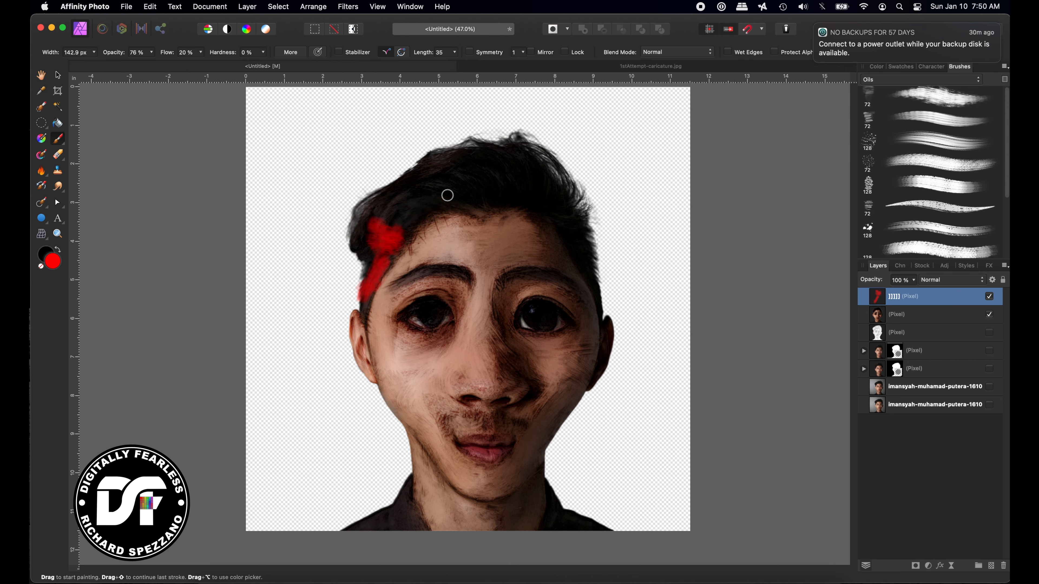
key(super+z)
key(super+z)
key(super+z)
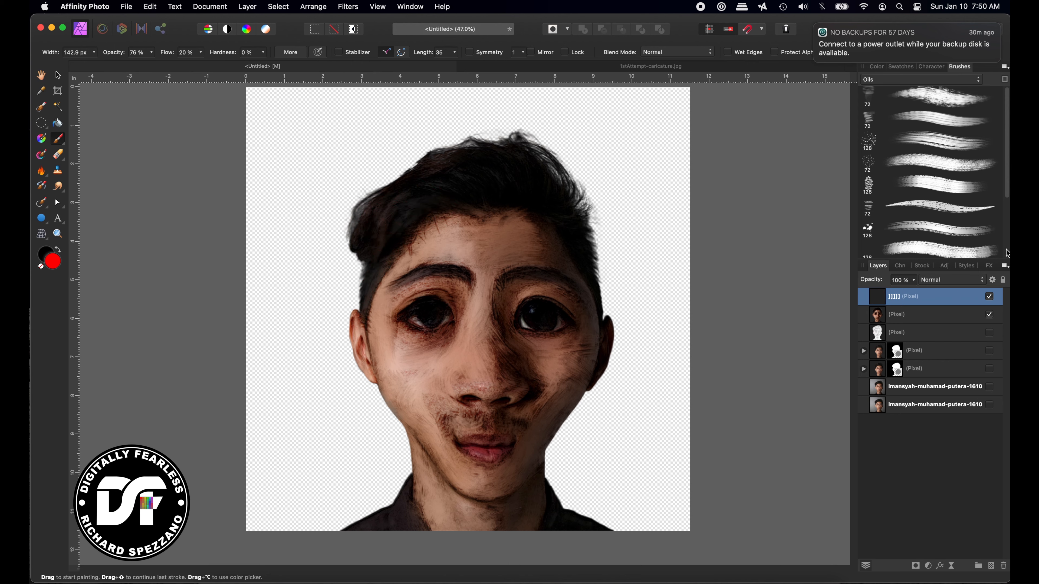
- Set the empty paint layer's blend mode to Average and choose a size 72 brush from the Oils category
click(953, 279)
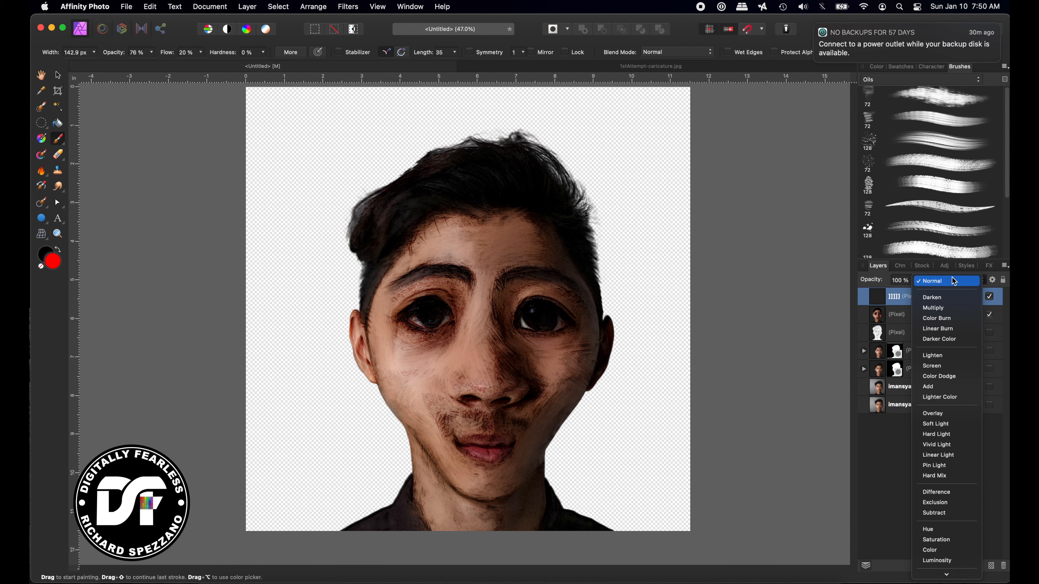
mouse_move(946, 575)
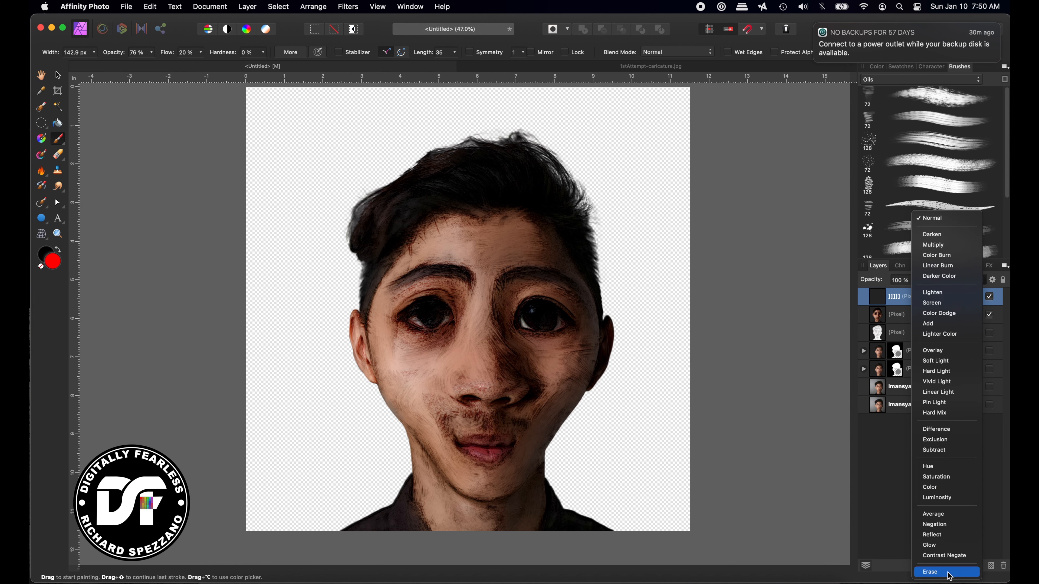
click(941, 514)
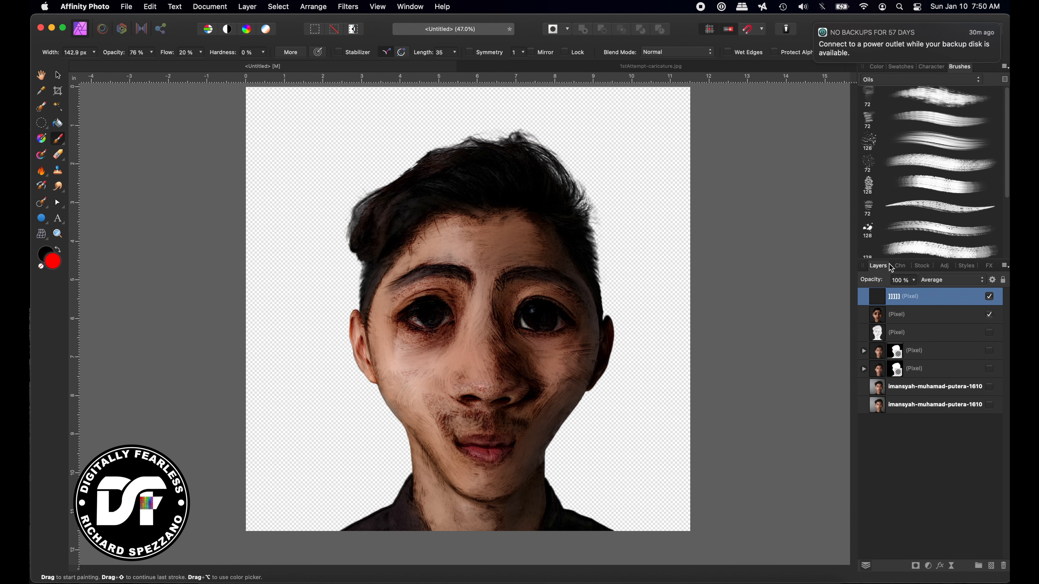
click(935, 118)
- Enlarge the brush and paint a red stroke down the sideburn at the subject's right temple
key(bracketright)
key(bracketright)
key(bracketright)
key(bracketright)
key(bracketright)
drag(382, 256, 370, 291)
key(bracketleft)
key(bracketleft)
key(bracketleft)
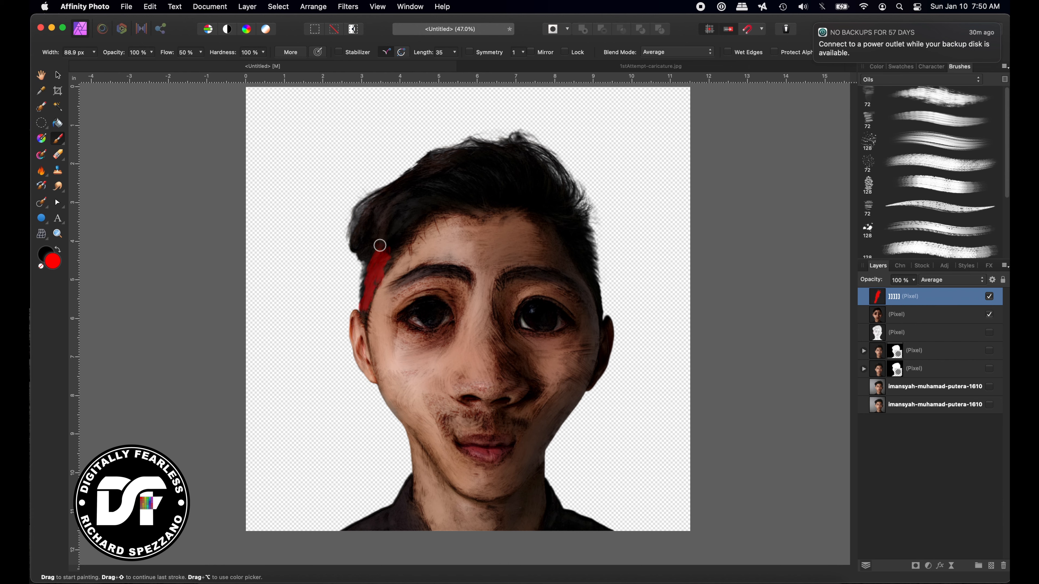
- Paint red along the hairline from the subject's right temple across the forehead to the opposite side
mouse_move(394, 227)
mouse_down()
mouse_move(407, 255)
mouse_move(394, 255)
mouse_move(403, 254)
mouse_move(382, 225)
mouse_move(425, 224)
mouse_move(424, 207)
mouse_move(445, 197)
mouse_move(444, 217)
mouse_move(468, 191)
mouse_move(466, 217)
mouse_move(478, 200)
mouse_move(489, 213)
mouse_move(510, 199)
mouse_move(503, 221)
mouse_move(550, 191)
mouse_move(529, 217)
mouse_move(560, 215)
mouse_move(554, 247)
mouse_move(580, 235)
mouse_move(557, 259)
mouse_move(591, 247)
mouse_up()
key(bracketright)
key(bracketright)
key(bracketright)
key(bracketright)
key(super+z)
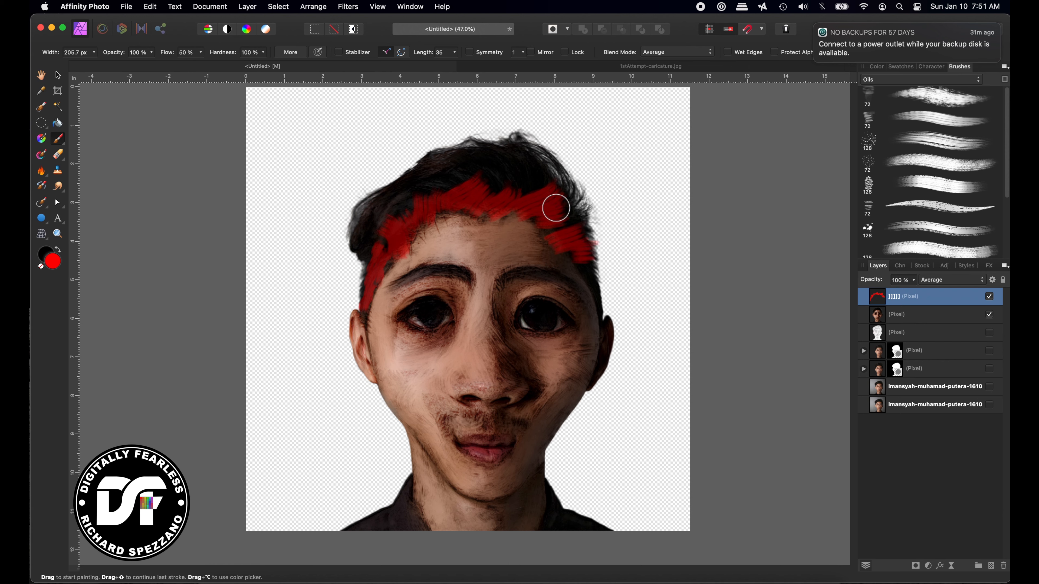
- Cover the rest of the hair up to the crown with red strokes, varying the brush width
mouse_move(573, 207)
mouse_down()
mouse_move(550, 189)
mouse_move(561, 170)
mouse_move(538, 173)
mouse_move(539, 185)
mouse_move(537, 172)
mouse_move(521, 176)
mouse_move(519, 143)
mouse_move(500, 183)
mouse_move(493, 163)
mouse_move(483, 198)
mouse_move(498, 176)
mouse_move(475, 187)
mouse_move(497, 189)
mouse_move(476, 157)
mouse_move(478, 189)
mouse_move(453, 155)
mouse_move(469, 181)
mouse_move(447, 165)
mouse_move(449, 190)
mouse_move(434, 156)
mouse_move(436, 199)
mouse_move(355, 239)
mouse_move(384, 224)
mouse_move(366, 252)
mouse_move(372, 208)
mouse_move(359, 251)
mouse_move(392, 256)
mouse_move(367, 221)
mouse_move(387, 275)
mouse_move(369, 271)
mouse_move(368, 241)
mouse_move(413, 235)
mouse_move(373, 205)
mouse_move(430, 221)
mouse_move(390, 200)
mouse_move(446, 198)
mouse_move(405, 187)
mouse_move(422, 202)
mouse_move(394, 190)
mouse_move(450, 196)
mouse_move(422, 161)
mouse_move(426, 180)
mouse_move(378, 205)
mouse_move(505, 147)
mouse_move(547, 162)
mouse_move(550, 183)
mouse_move(573, 197)
mouse_move(593, 294)
mouse_move(576, 222)
mouse_up()
key(bracketleft)
key(bracketleft)
key(bracketleft)
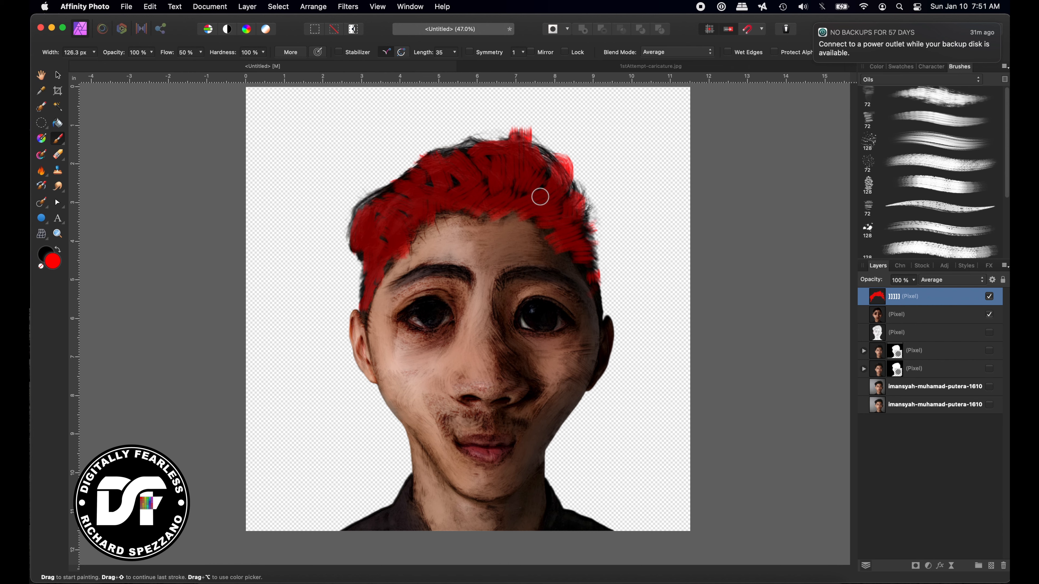
mouse_move(512, 189)
mouse_down()
mouse_move(474, 162)
mouse_move(505, 214)
mouse_move(454, 191)
mouse_move(447, 164)
mouse_move(452, 203)
mouse_move(417, 184)
mouse_up()
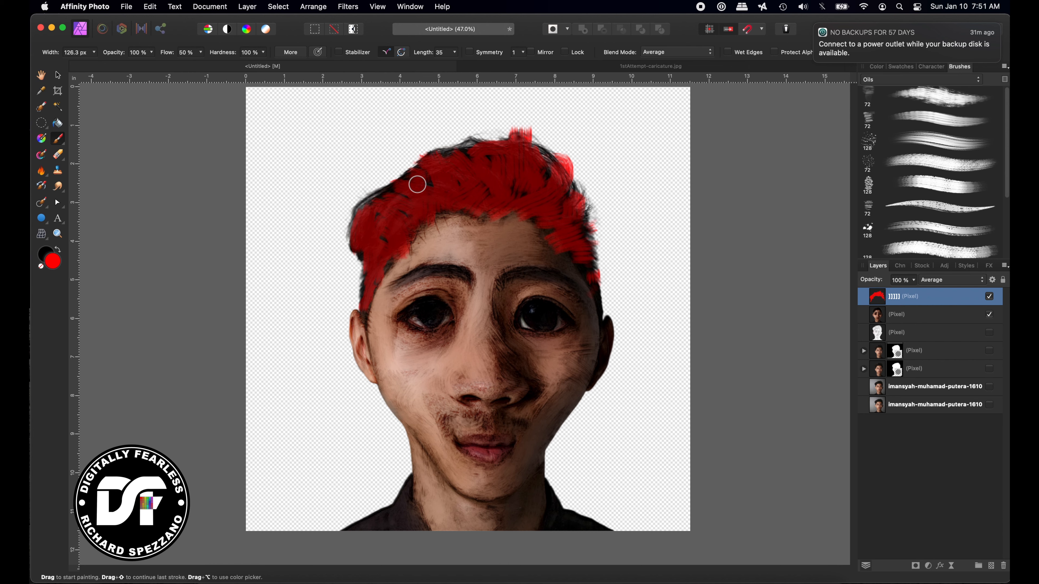
- Preview other blend modes for the red hair layer, keep Average, and lower the layer's opacity to 58%
click(957, 282)
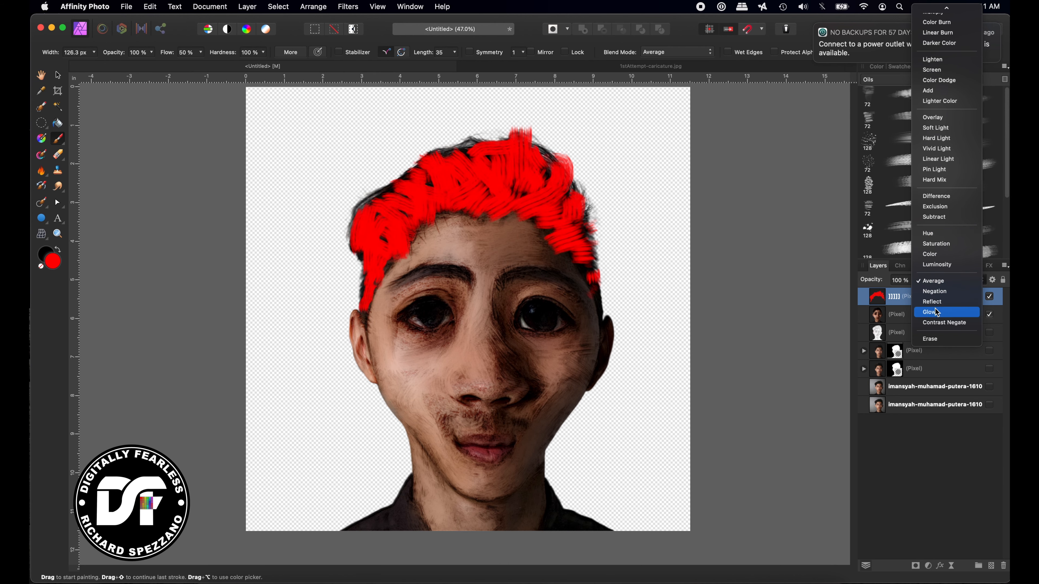
click(935, 281)
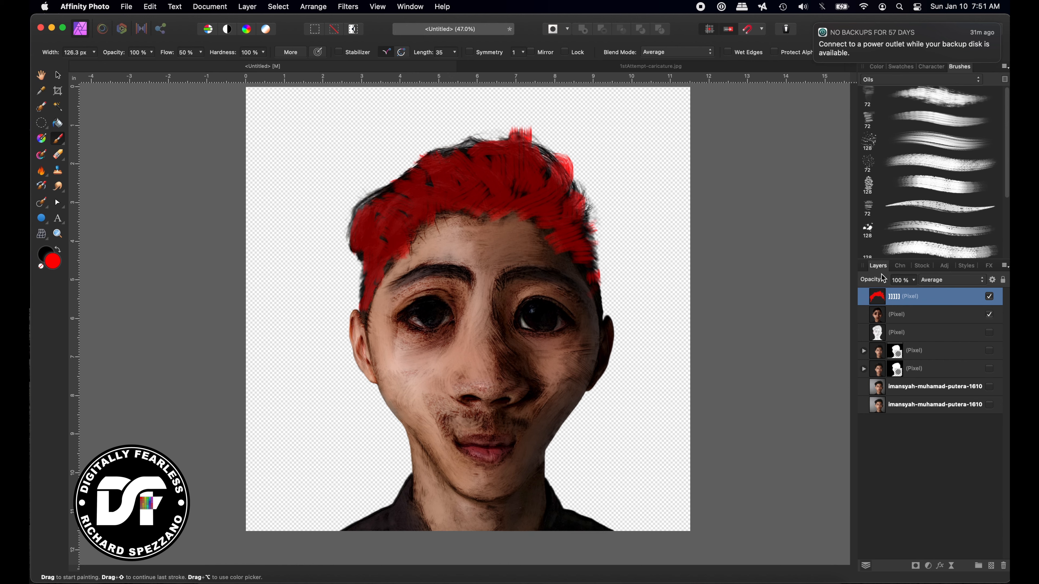
drag(879, 282, 858, 278)
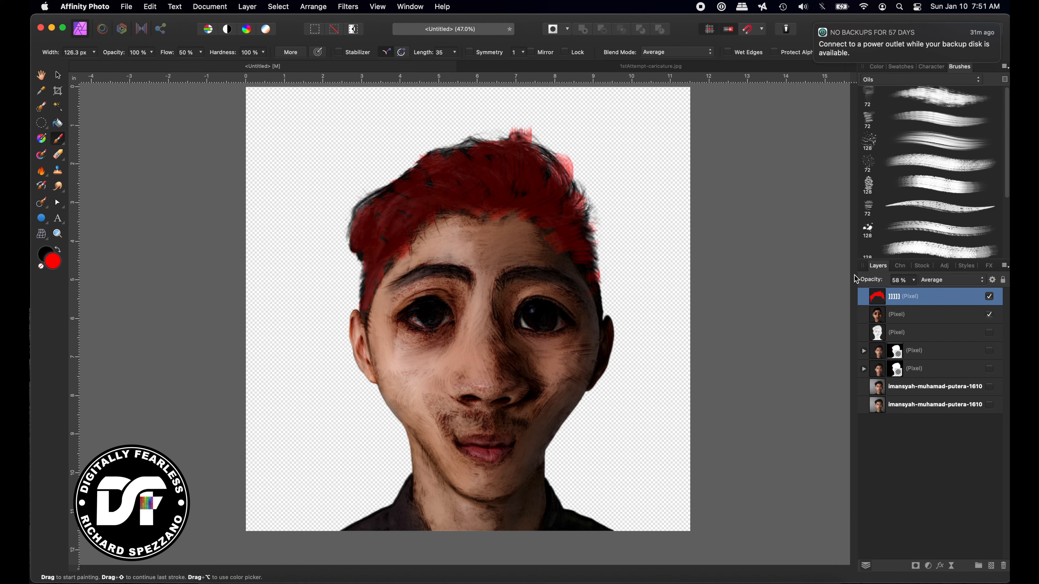
- Add more red strokes along the hair's outer edges and remaining dark gaps, and deselect the paint layer
mouse_move(560, 215)
mouse_down()
mouse_move(590, 212)
mouse_move(592, 269)
mouse_move(597, 250)
mouse_move(586, 264)
mouse_move(584, 229)
mouse_move(575, 259)
mouse_move(588, 233)
mouse_move(571, 216)
mouse_move(586, 201)
mouse_move(552, 196)
mouse_move(534, 142)
mouse_up()
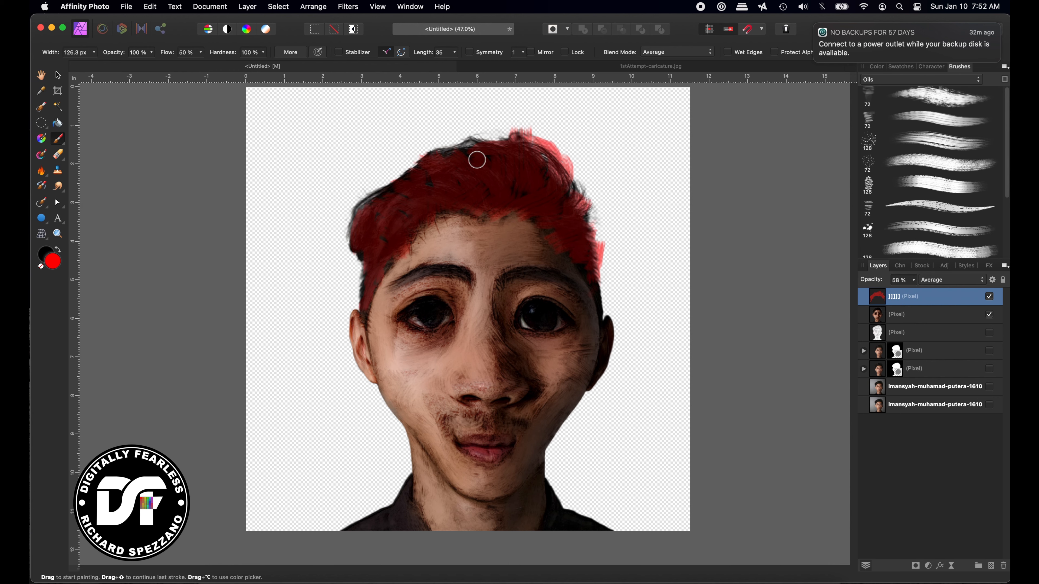
mouse_move(477, 160)
mouse_down()
mouse_move(451, 150)
mouse_move(377, 209)
mouse_move(363, 204)
mouse_move(367, 240)
mouse_up()
mouse_move(460, 216)
mouse_down()
mouse_move(423, 203)
mouse_move(457, 226)
mouse_move(444, 213)
mouse_move(410, 222)
mouse_up()
drag(470, 186, 474, 140)
click(58, 76)
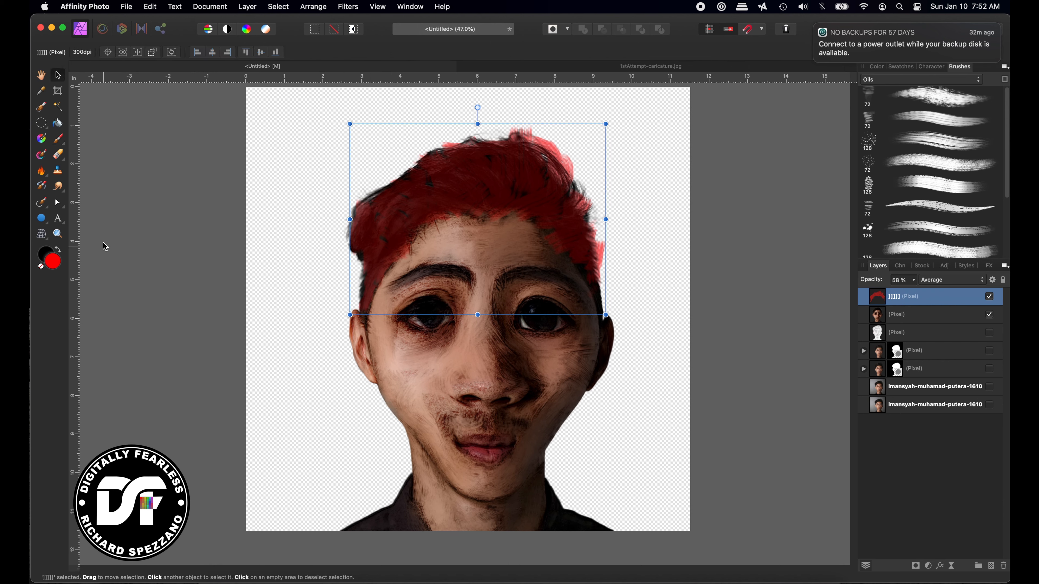
click(902, 462)
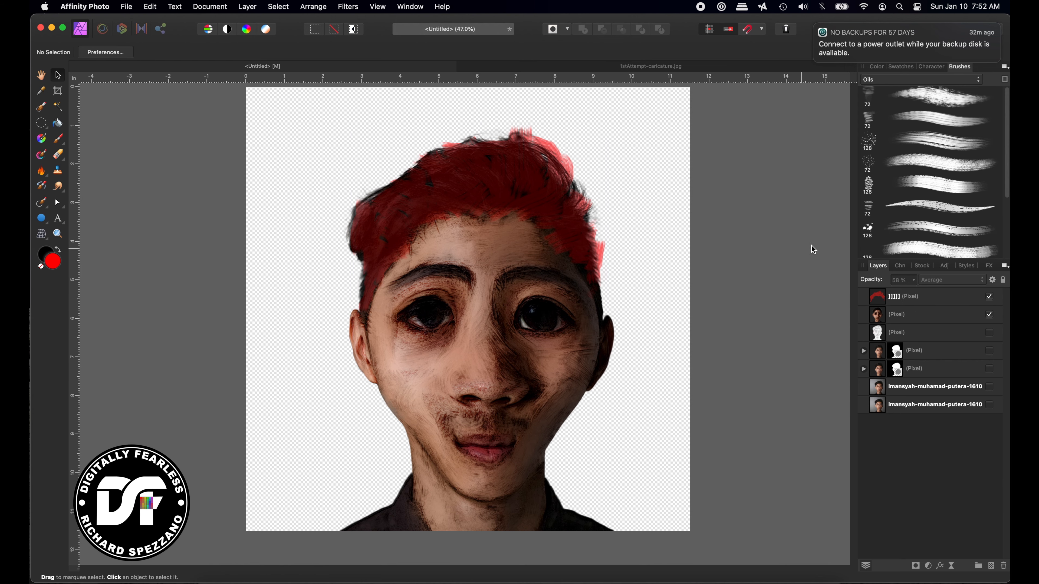
scroll(637, 343, down, 2)
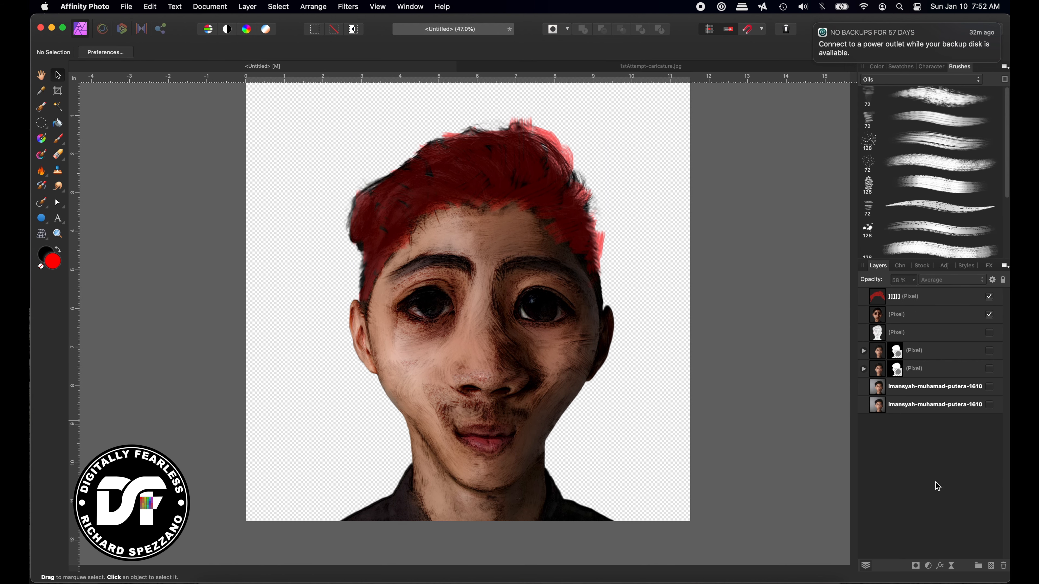
- Add a new fill layer with a Radial fill type and move it directly beneath the caricature portrait layer
click(247, 7)
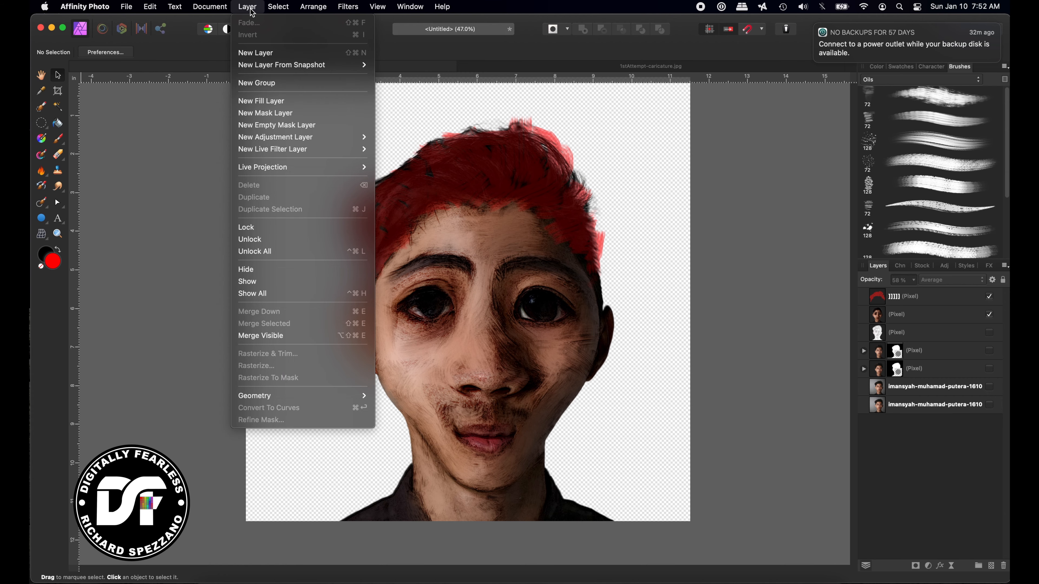
click(250, 100)
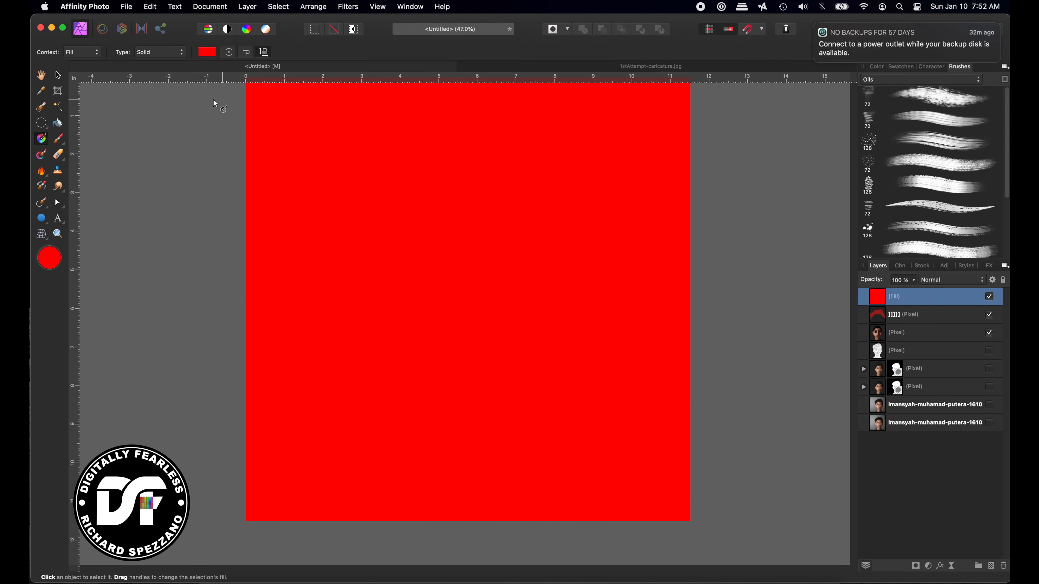
click(165, 55)
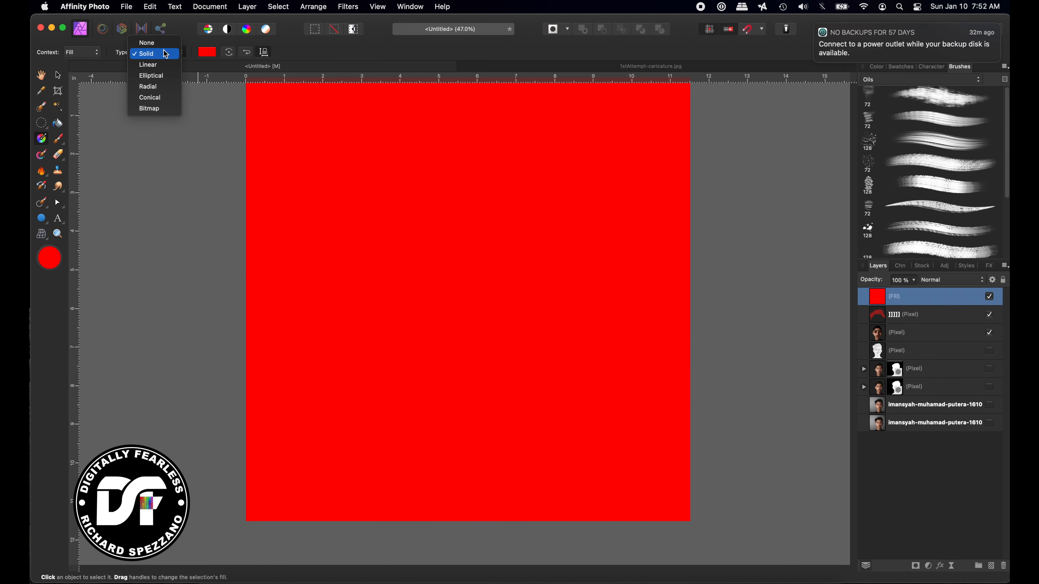
click(161, 87)
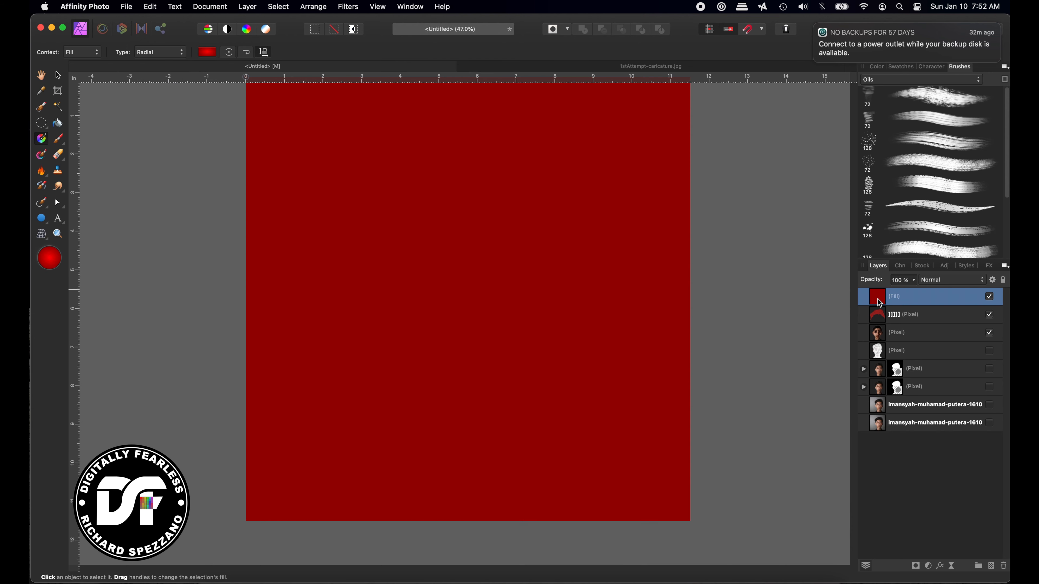
drag(880, 313, 873, 342)
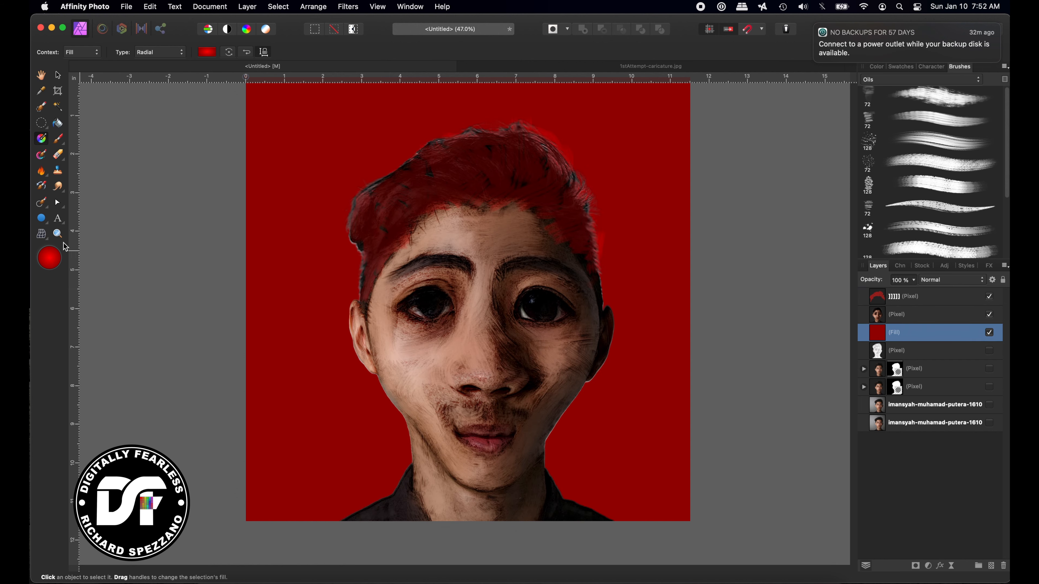
- Set the radial gradient's start stop to blue (H 237, S 100, L 50) and open the end stop's colour for editing
click(206, 52)
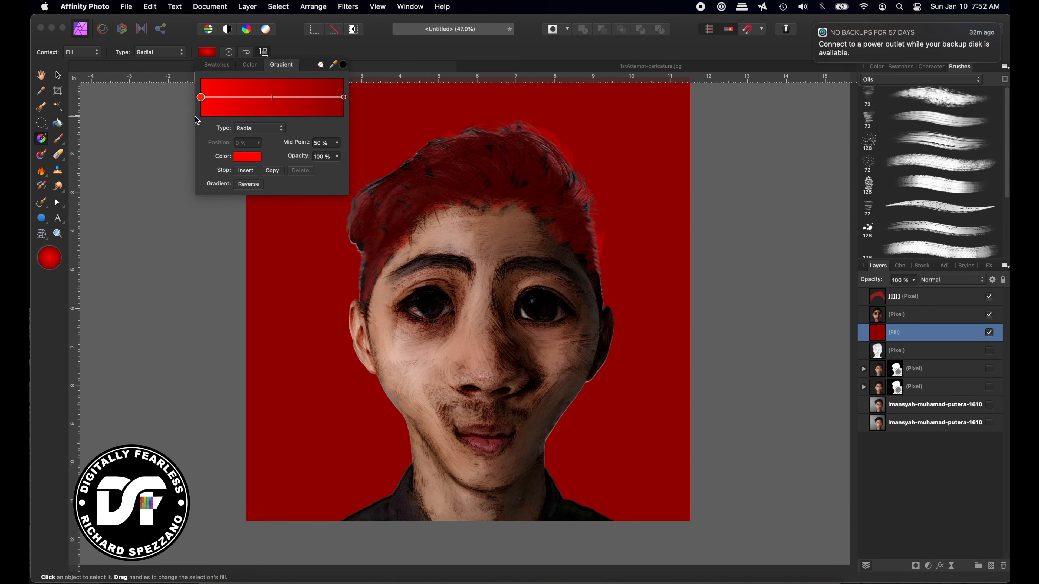
click(247, 157)
drag(271, 213, 267, 210)
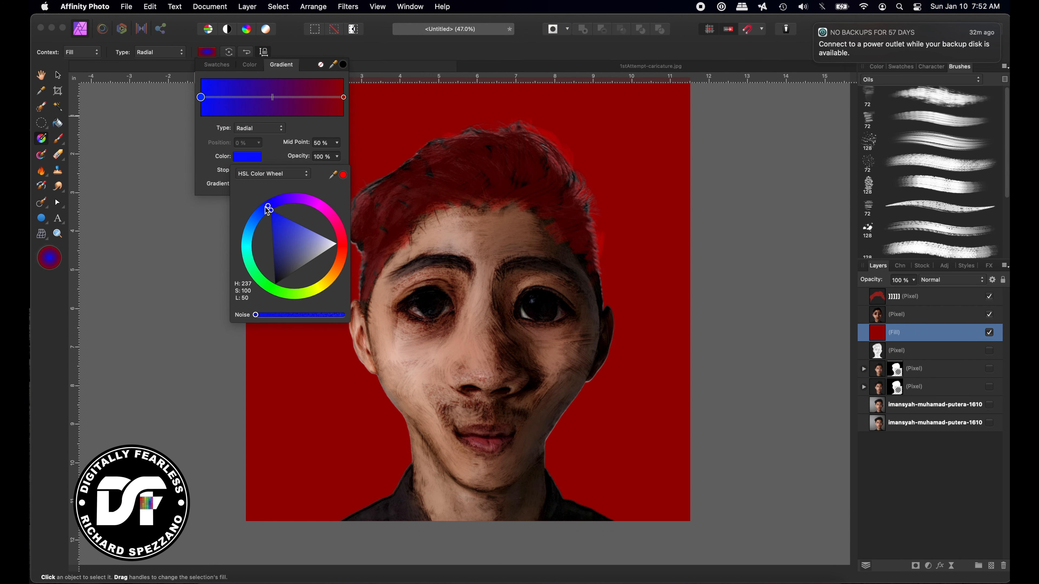
click(344, 98)
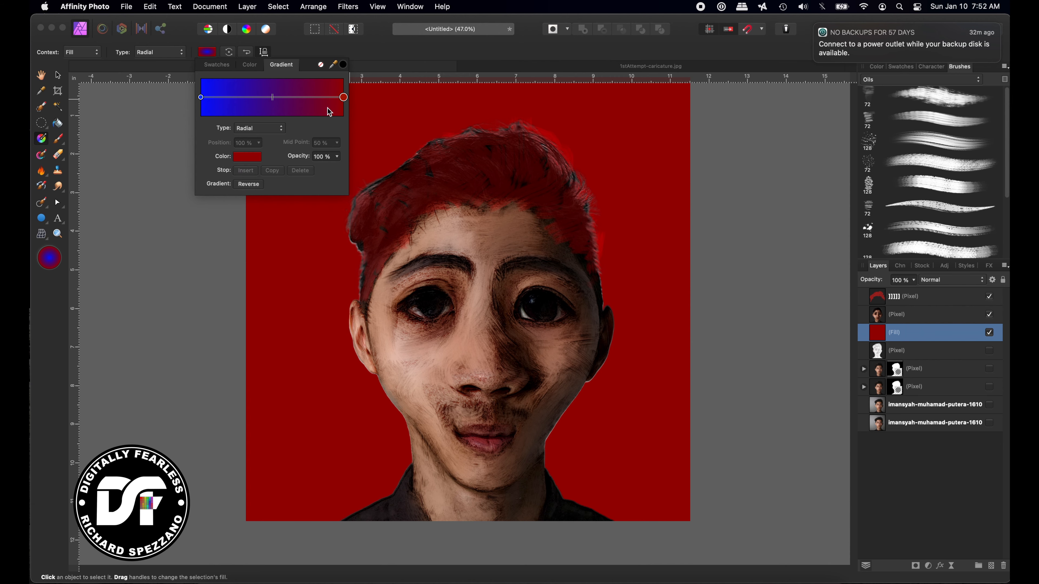
click(248, 160)
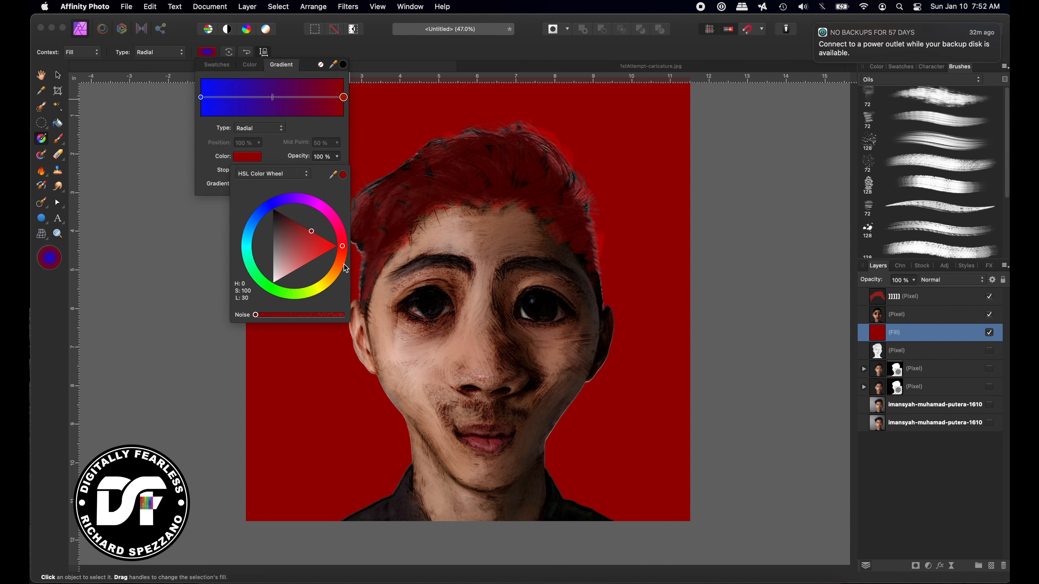